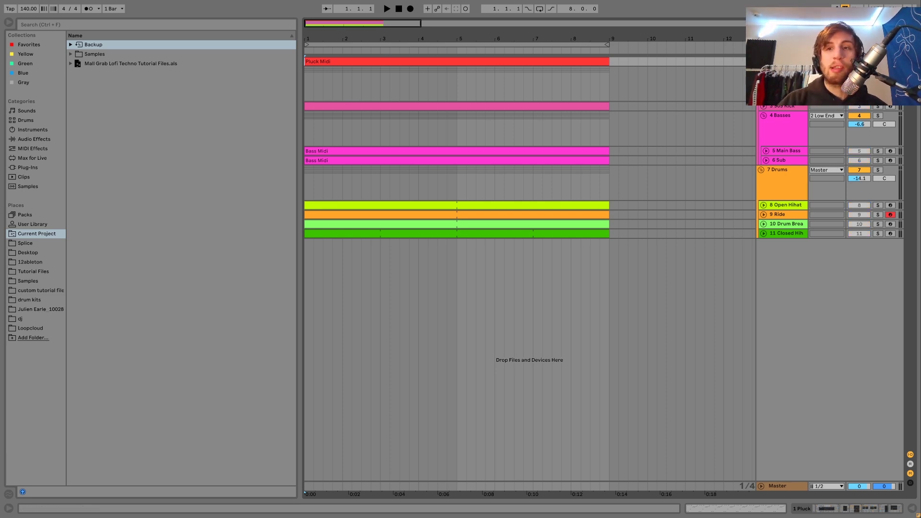
Step: Unfold the Pluck track and open its Pluck Midi clip in the note editor during playback, showing its full note range
key("u")
key("shift+Tab")
key("space")
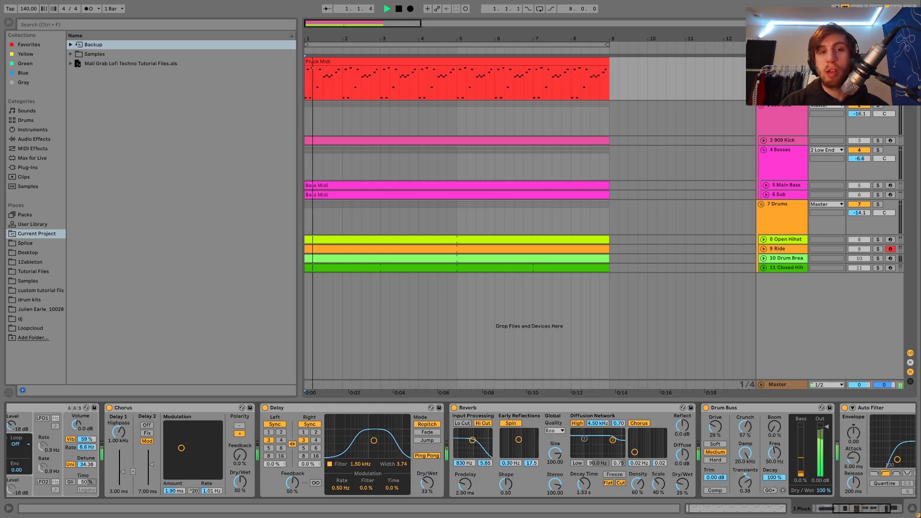
double_click(576, 62)
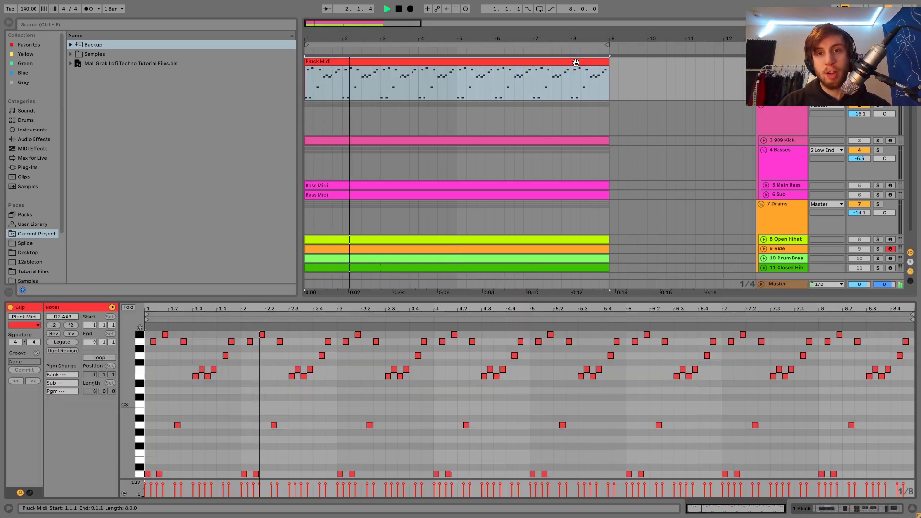
scroll(235, 439, "down", 2)
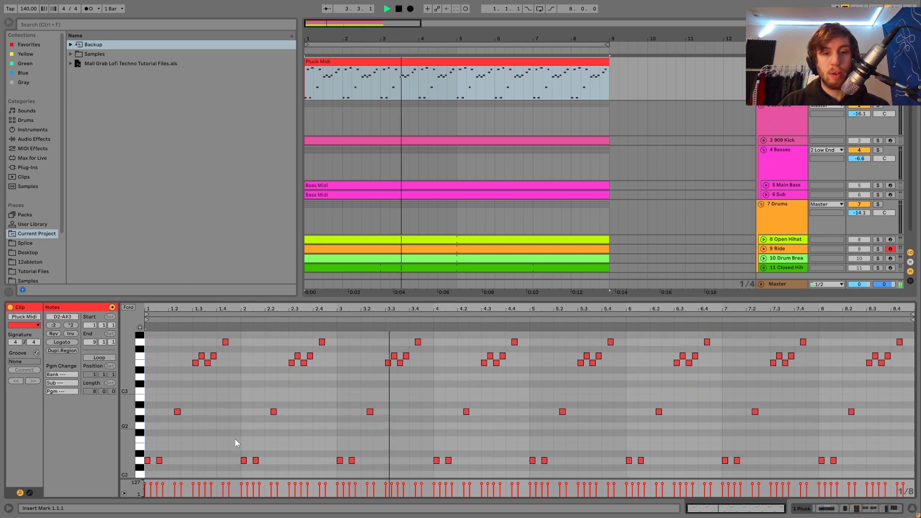
left_click_drag(131, 447, 126, 448)
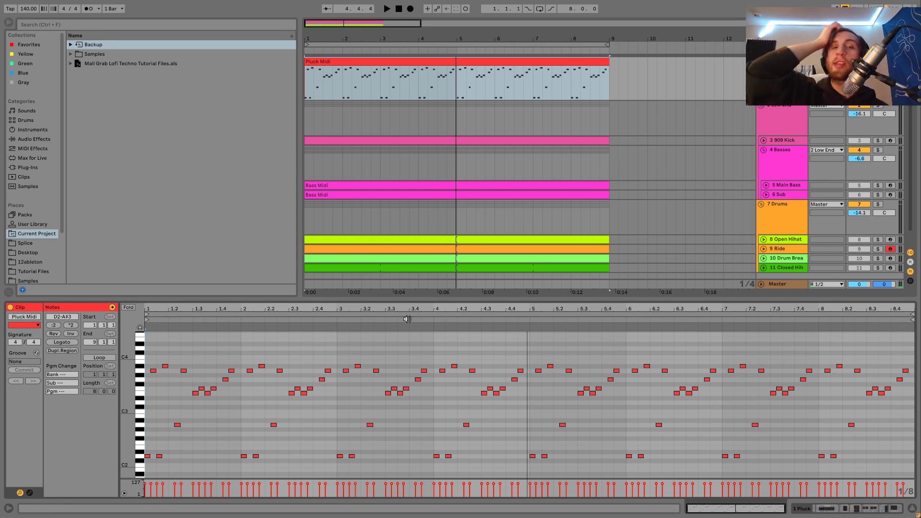
Step: Play the Pluck Midi clip twice from the start to hear the original melody
key("space")
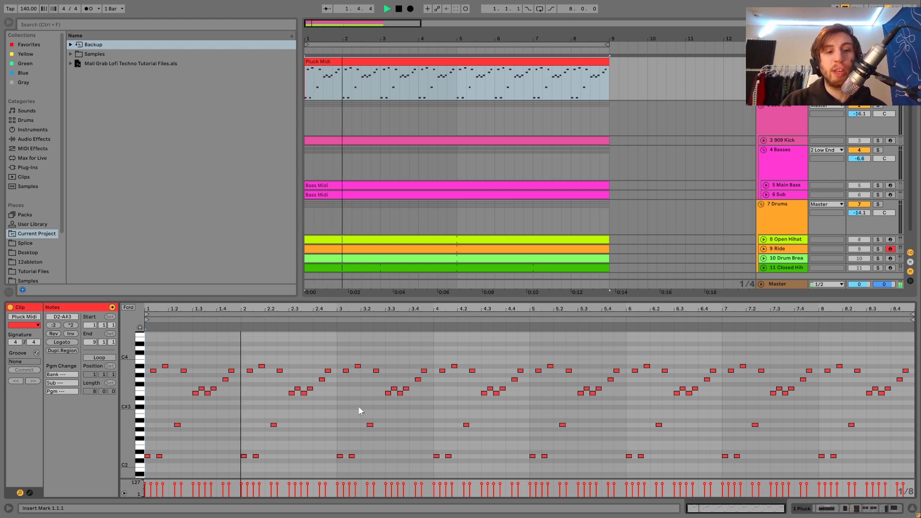
key("space")
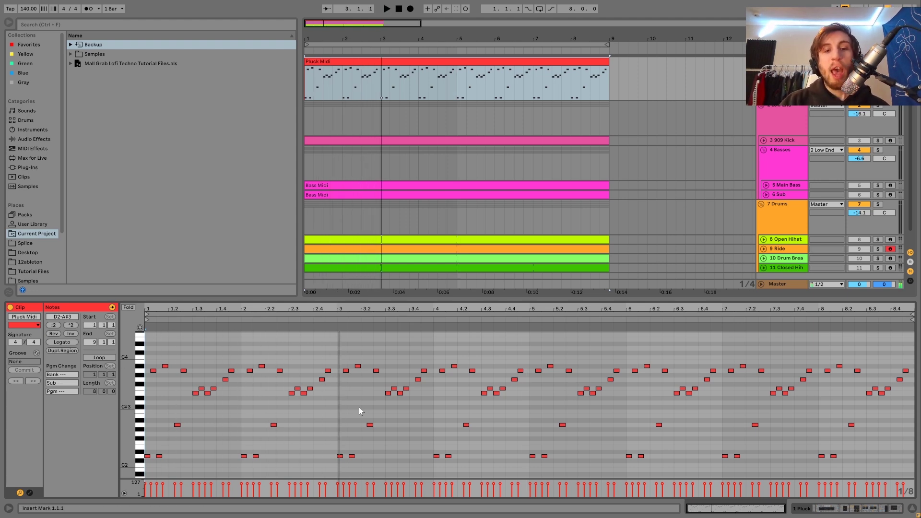
key("space")
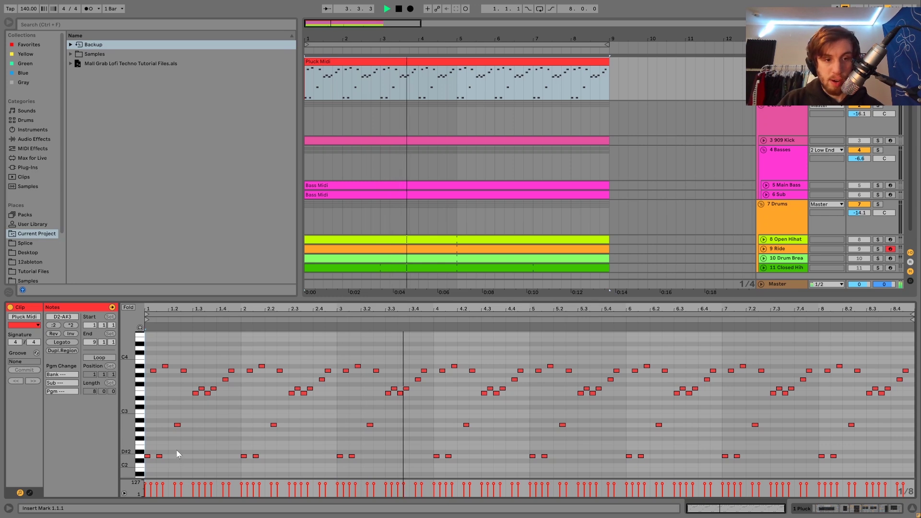
key("space")
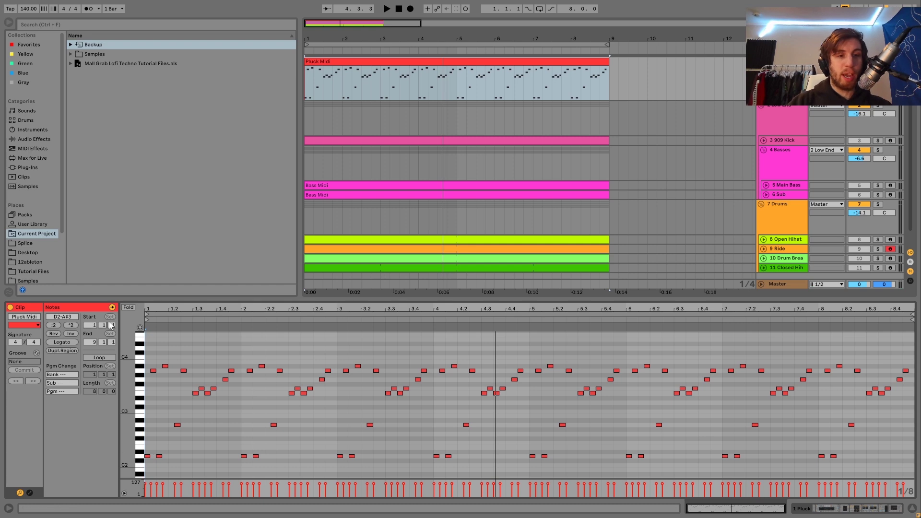
Step: Transpose all D2 notes in the Pluck Midi clip up one octave to D3 and play the result
left_click(139, 458)
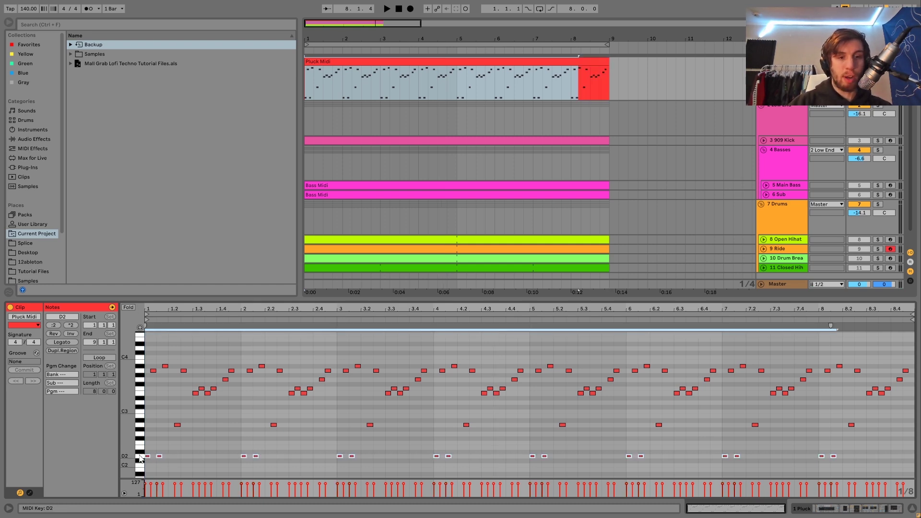
key("shift+Up")
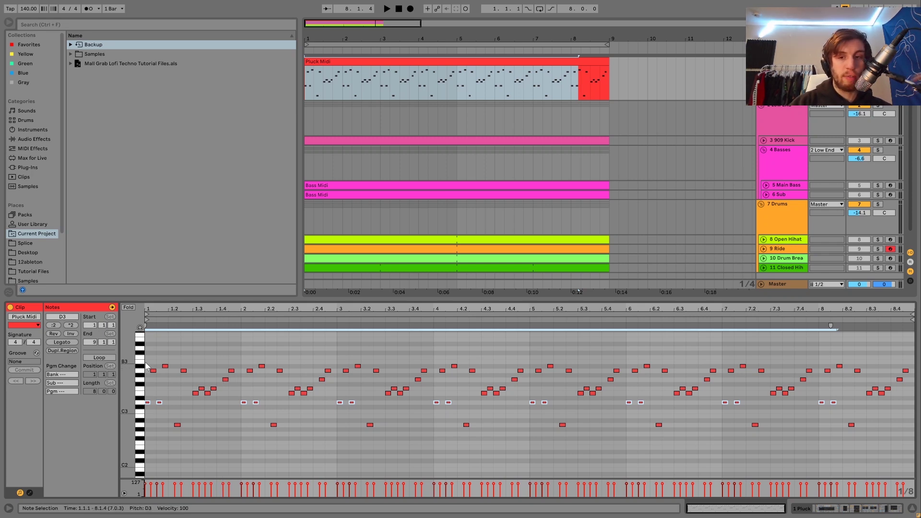
key("shift+Down")
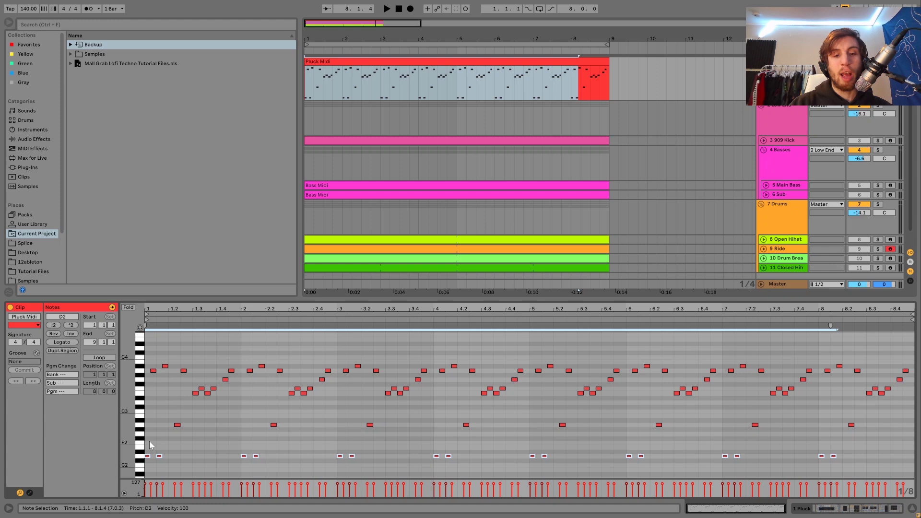
key("shift+Up")
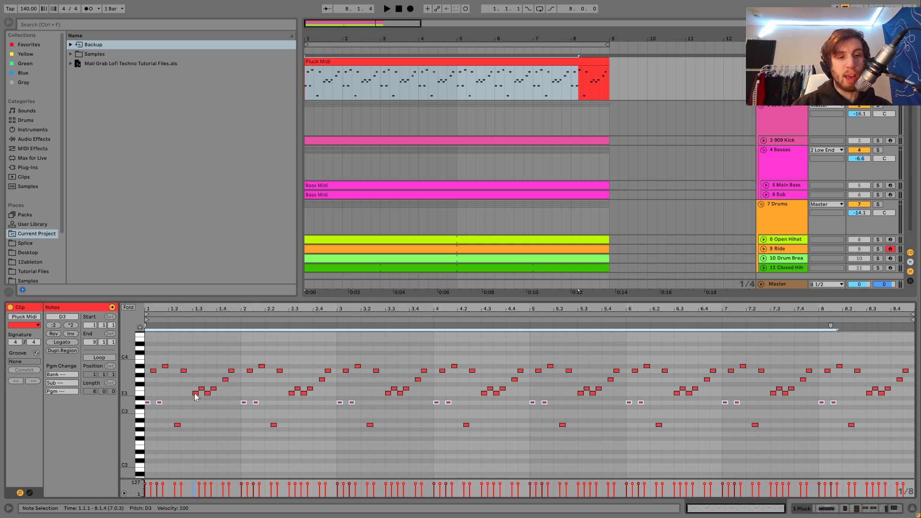
key("space")
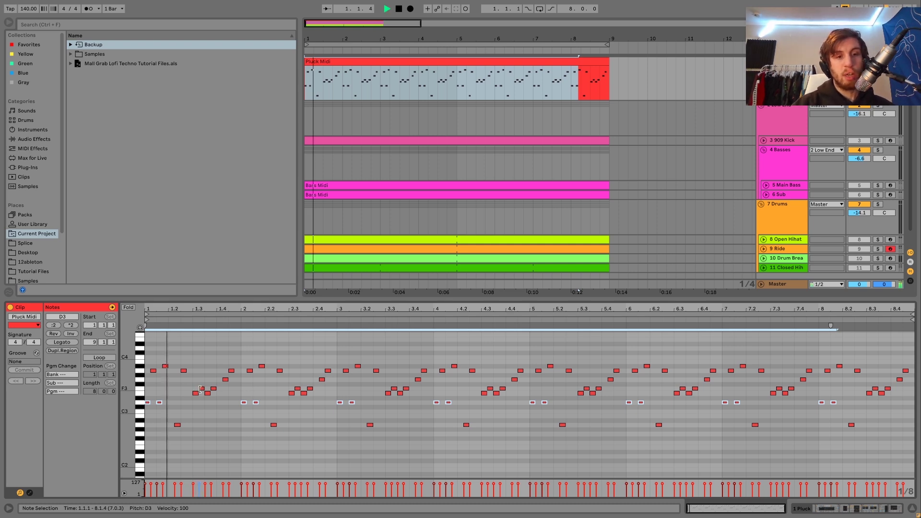
Step: Enable note preview, select the opening D3 to A#3 notes and the rising E3 to A3 phrase in bar 1, and play the clip
left_click(140, 328)
left_click_drag(149, 415, 170, 347)
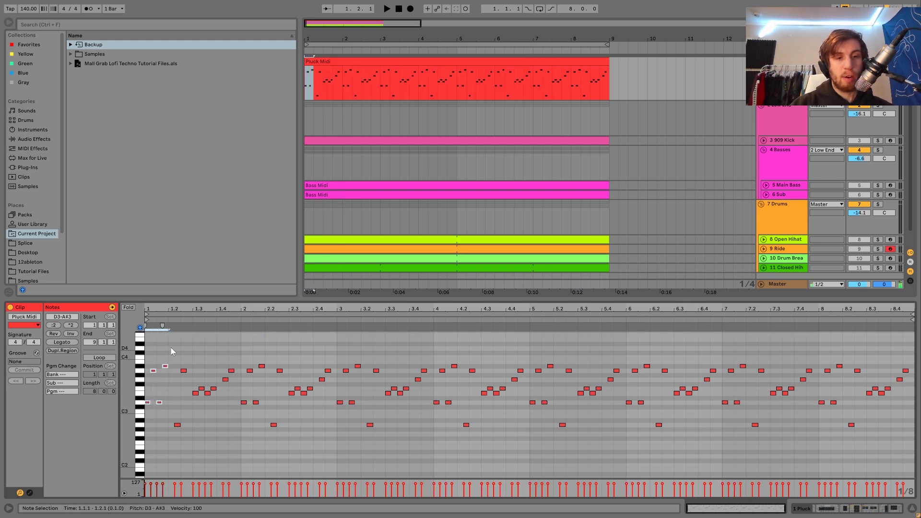
left_click_drag(194, 402, 231, 371)
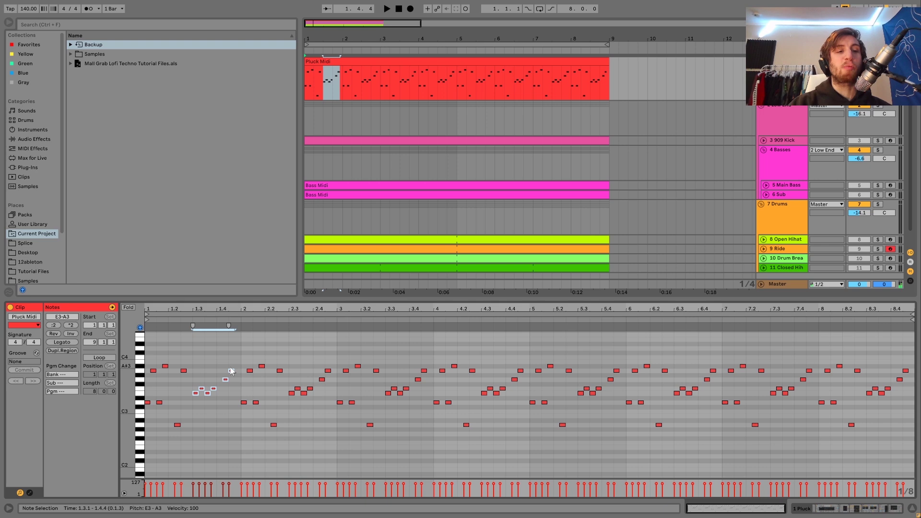
key("space")
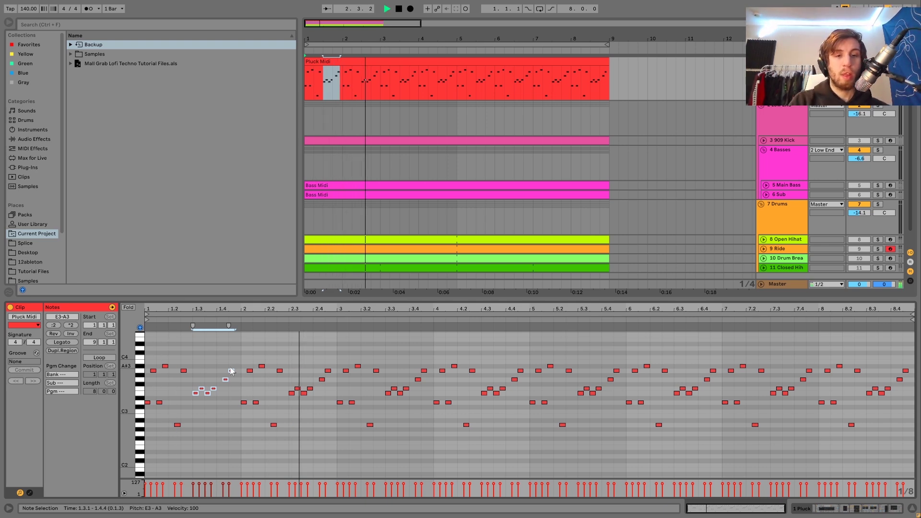
key("space")
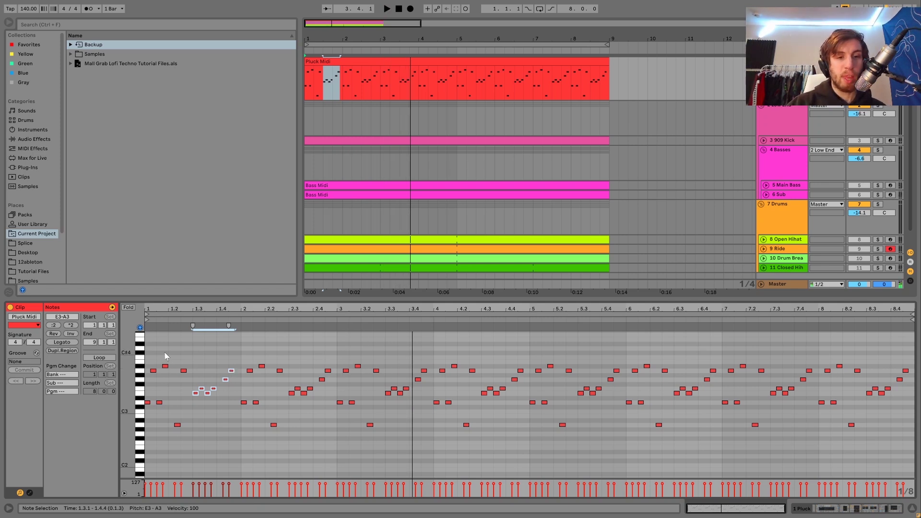
Step: Audition bar 1's A#3 note and its final A3 note individually, and play the clip from the start
left_click(165, 365)
left_click(232, 371)
key("space")
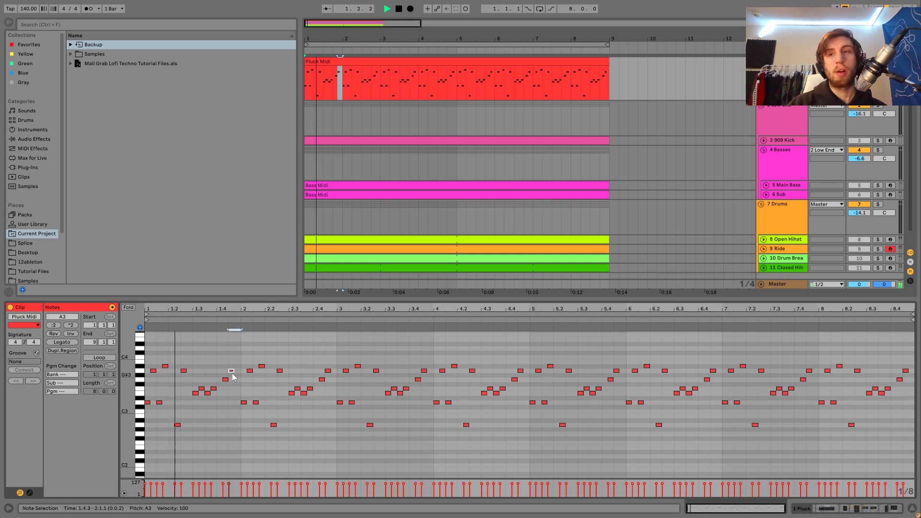
key("space")
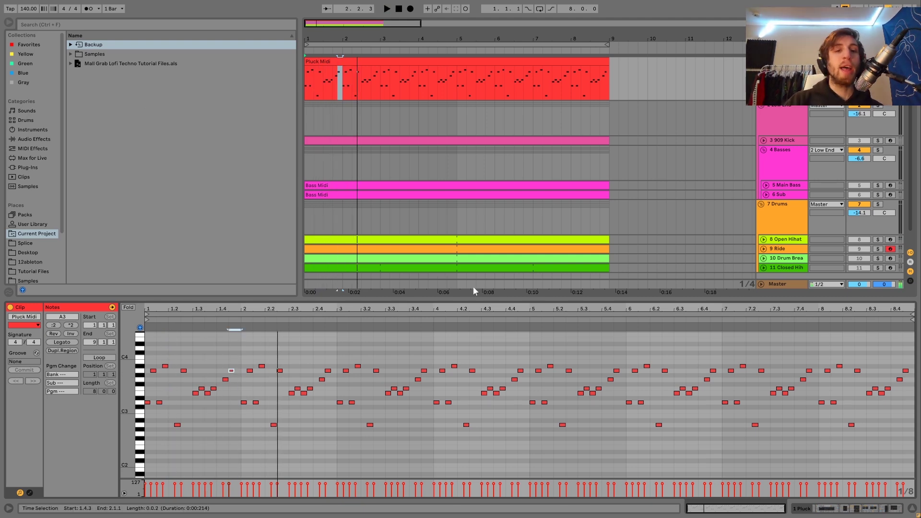
Step: Solo the Basses group and listen to the arrangement from the start
left_click(878, 150)
key("space")
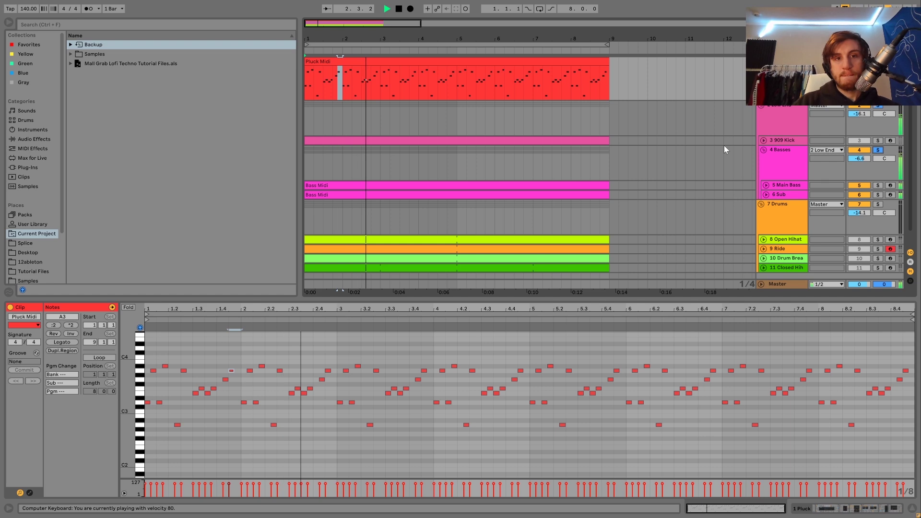
left_click(491, 59)
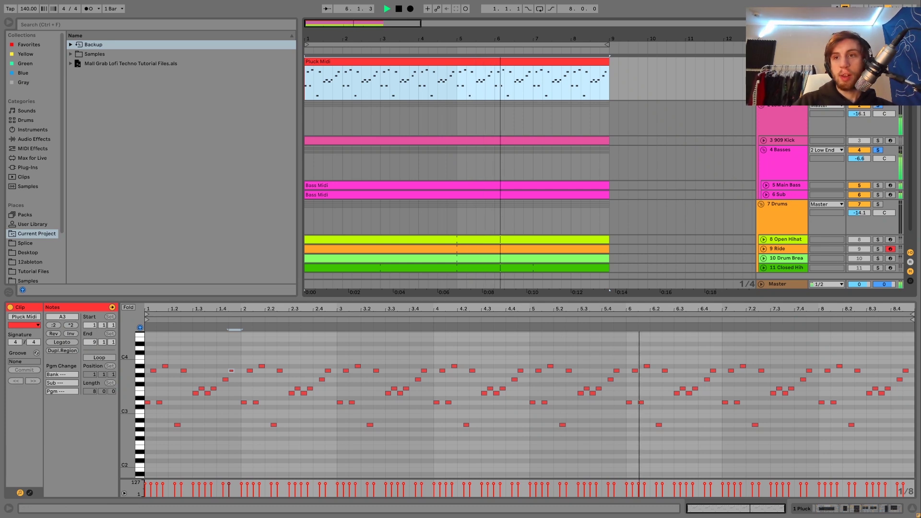
key("space")
Step: Loop playback over the Pluck Midi clip and bring the Pluck track's Analog synth into view in its device chain
key("shift+Tab")
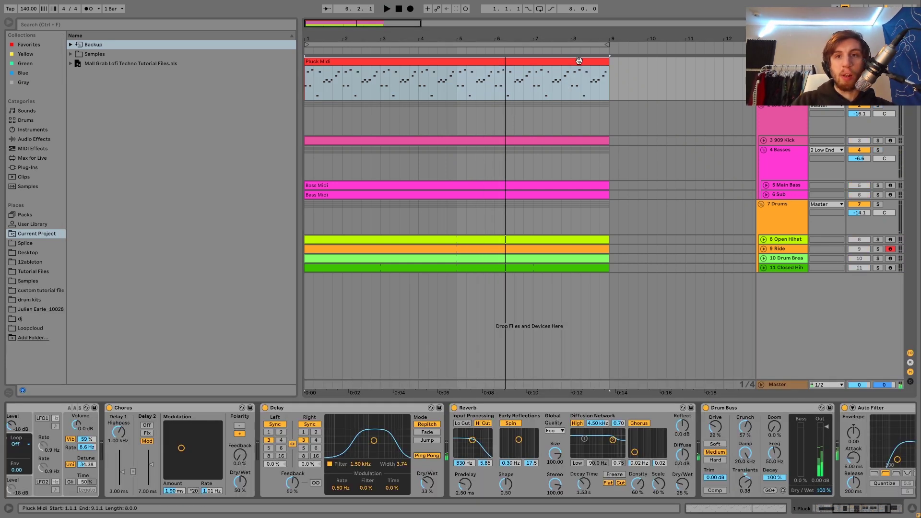
key("ctrl+l")
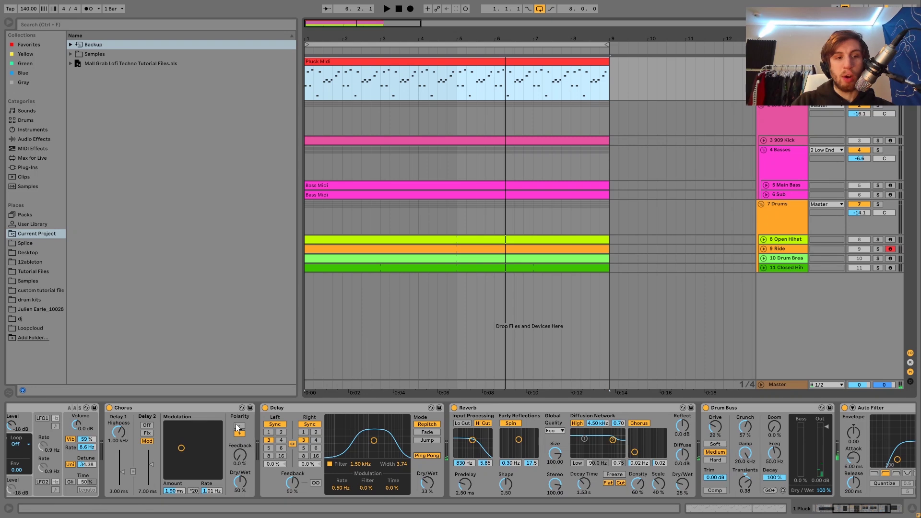
scroll(235, 424, "up", 5)
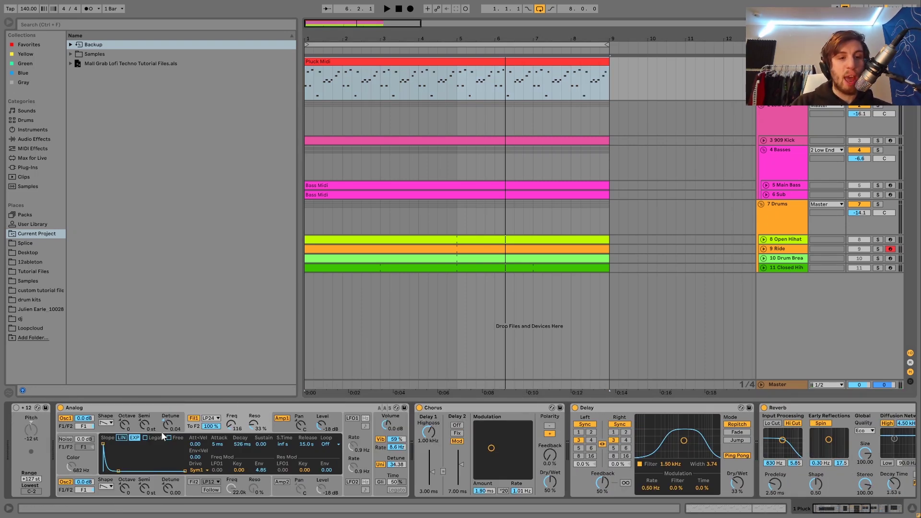
Step: Display oscillator 1's pitch envelope in Analog and listen to its effect on the pluck
left_click(107, 432)
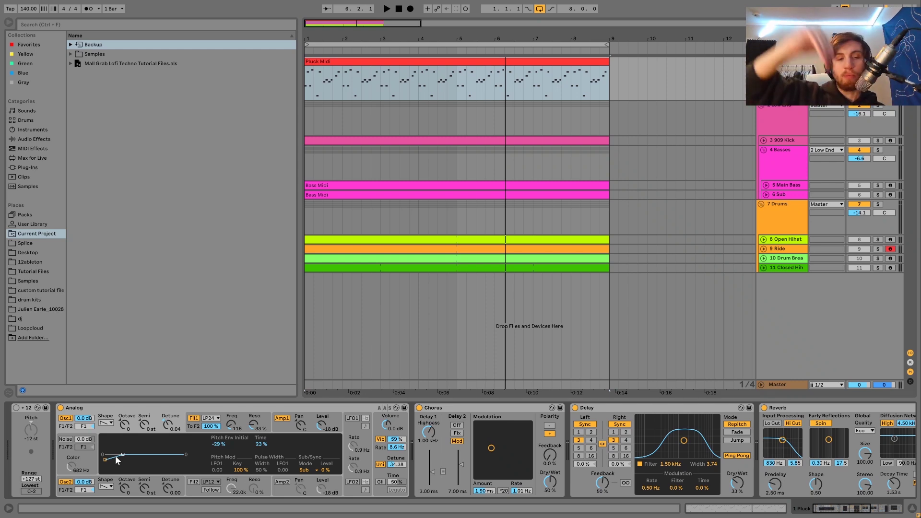
key("space")
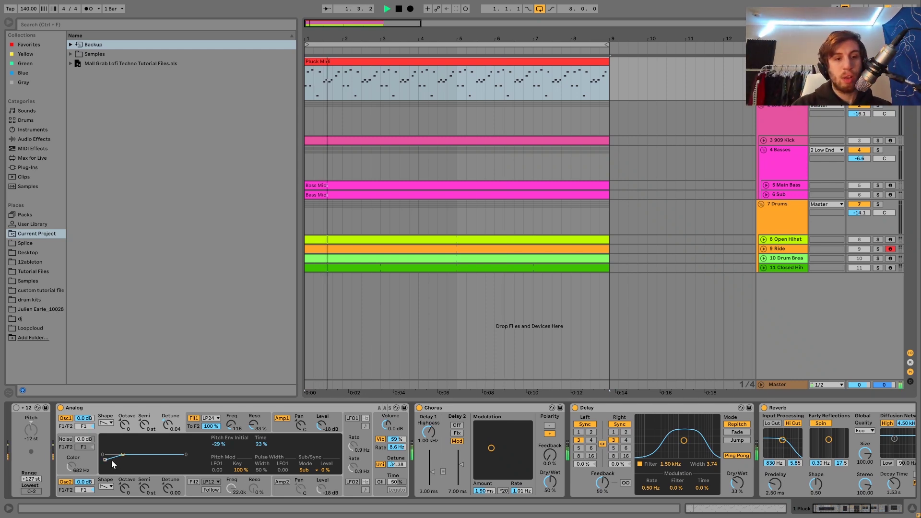
key("space")
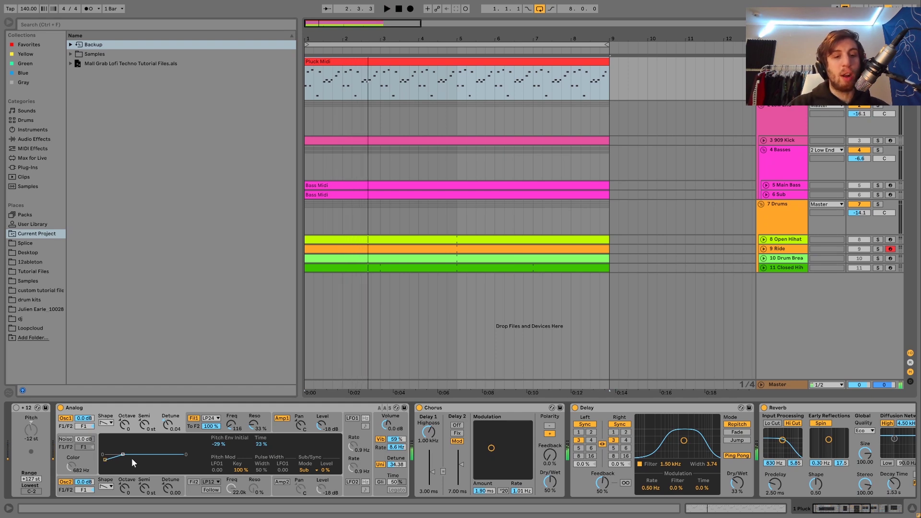
Step: Try resetting oscillator 1's initial pitch envelope amount to its default during playback, and undo the reset
key("Delete")
key("space")
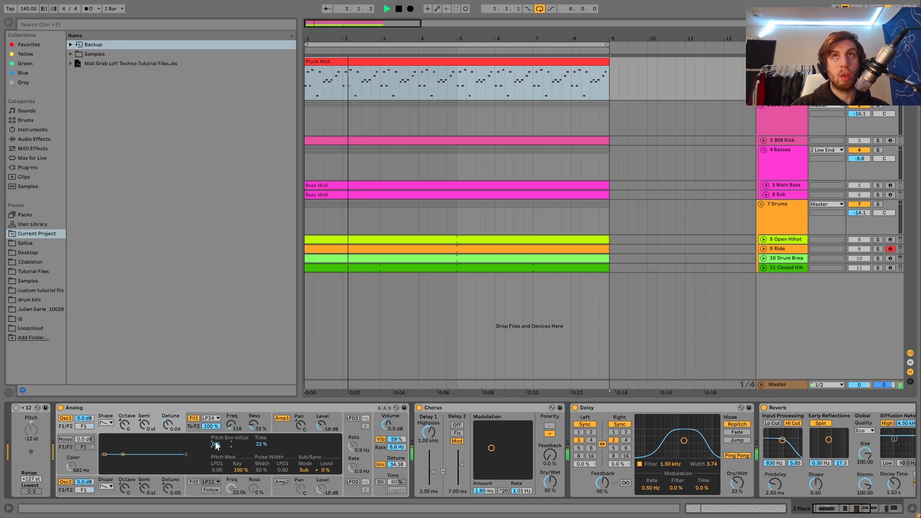
key("ctrl+z")
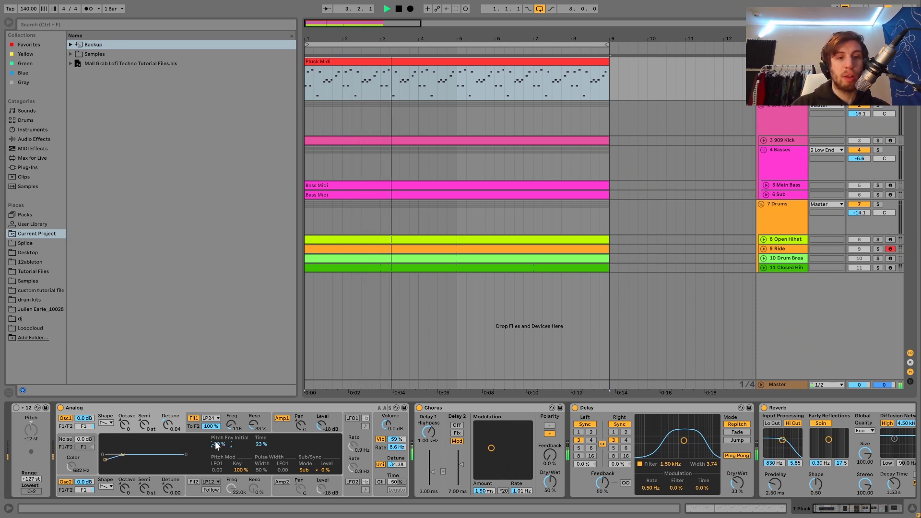
key("space")
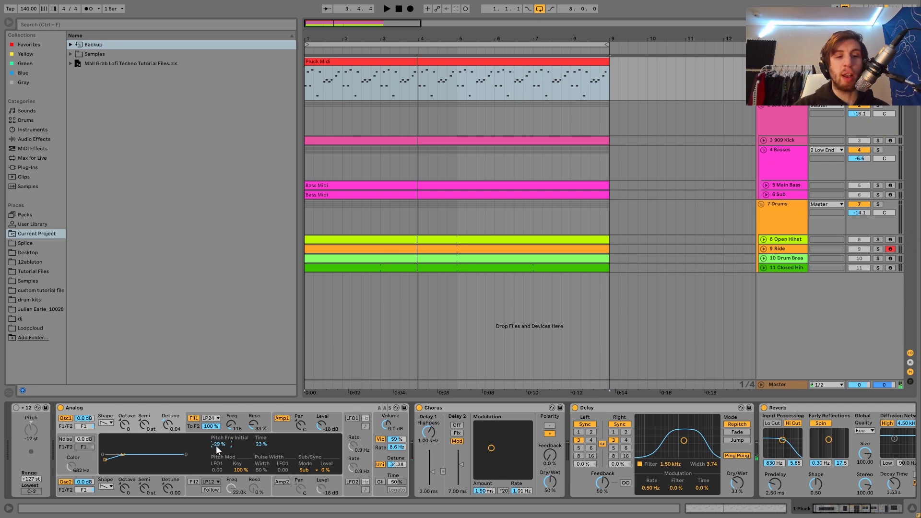
Step: Try a decay of 1.33 s on Analog's filter 1 envelope during playback, and undo the change
left_click(198, 430)
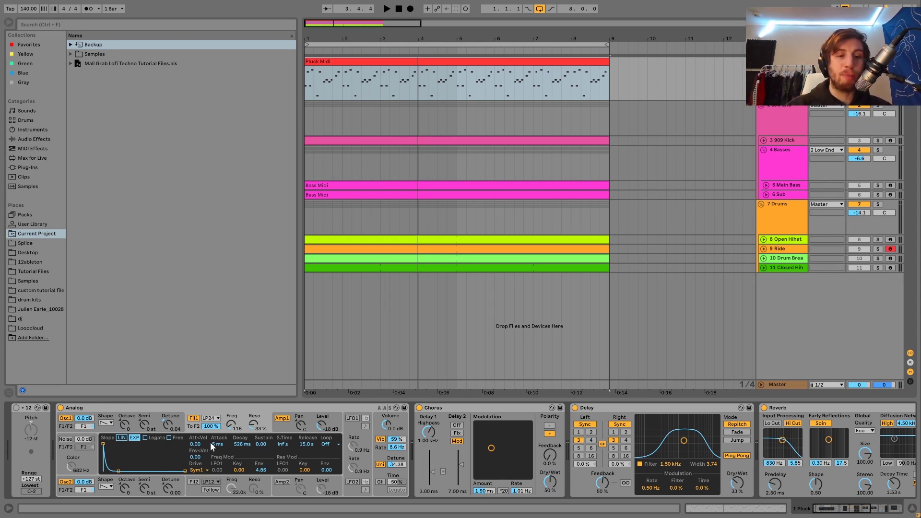
key("space")
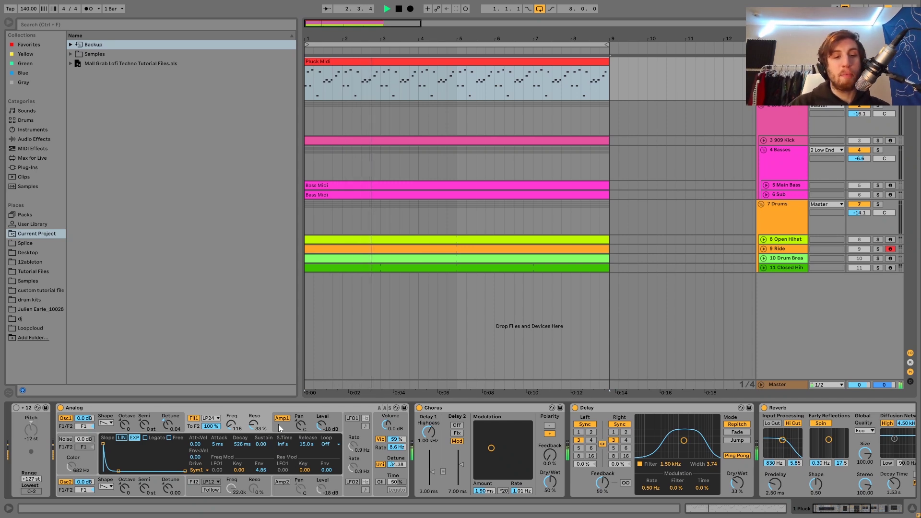
left_click_drag(238, 444, 238, 429)
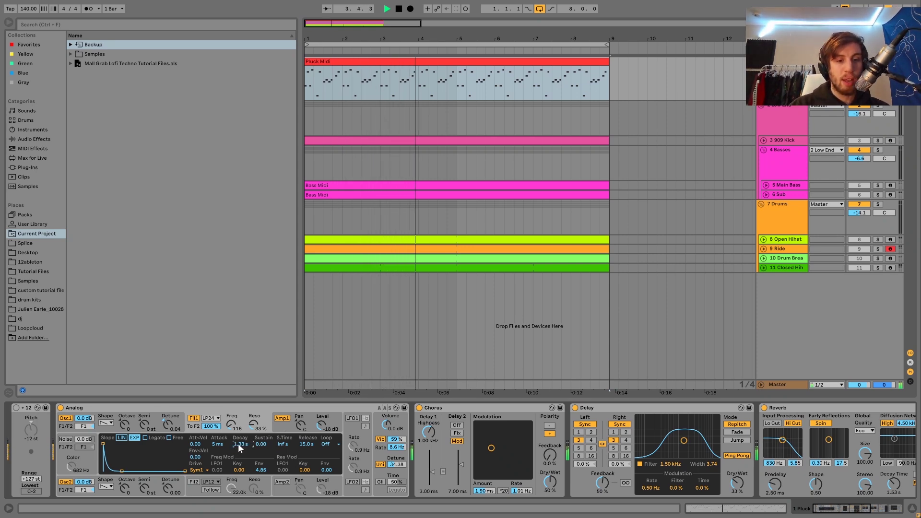
key("ctrl+z")
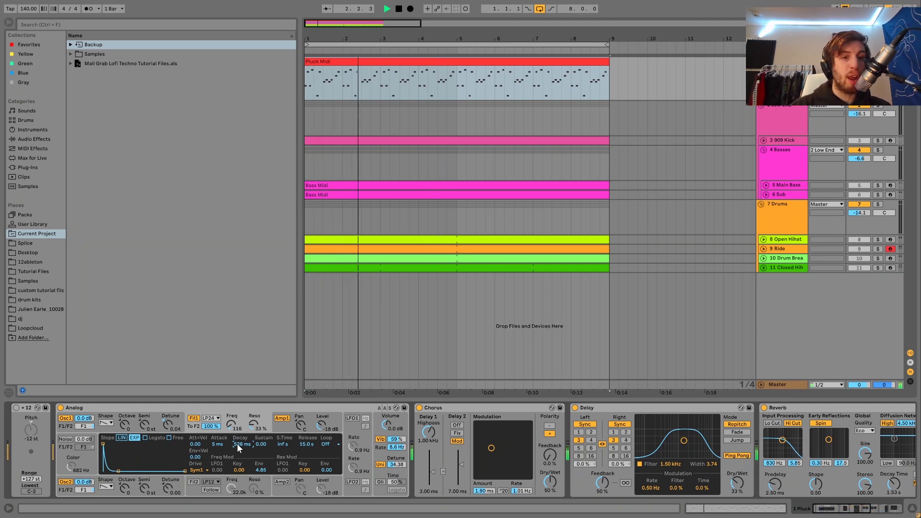
Step: Display the amp 1 envelope settings in Analog
left_click(280, 427)
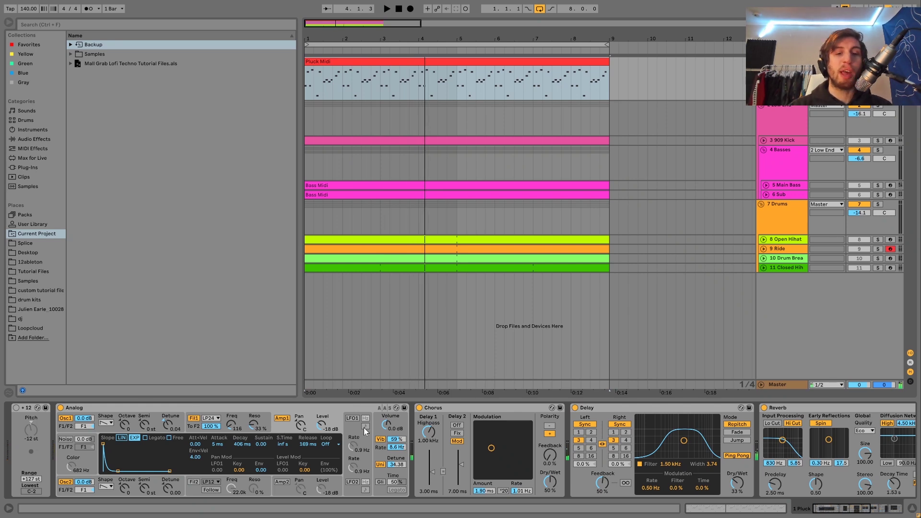
Step: Display Analog's global vibrato, unison and keyboard settings and listen to the pluck with them
left_click(383, 453)
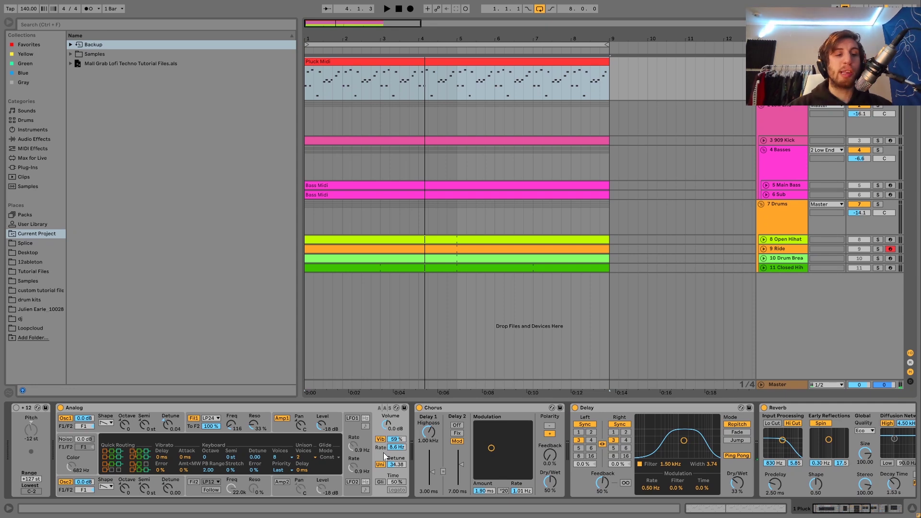
key("space")
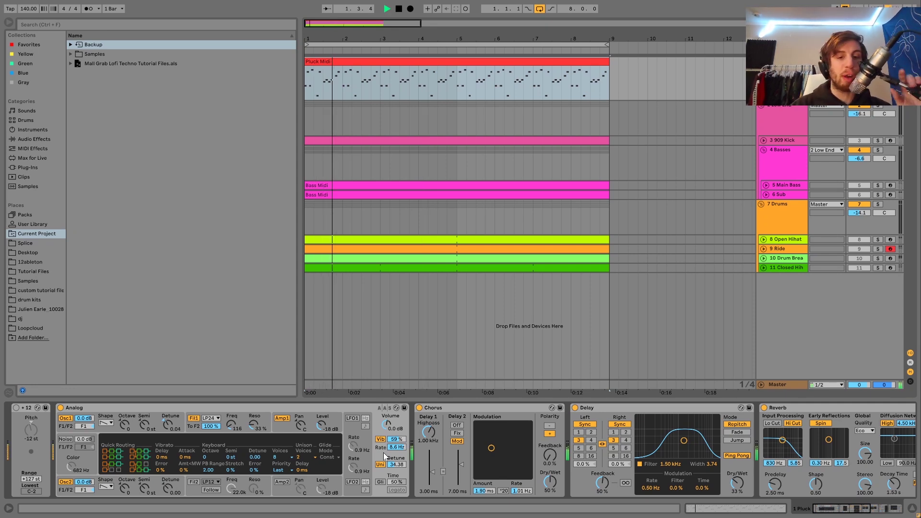
scroll(384, 453, "right", 5)
scroll(384, 452, "right", 1)
key("space")
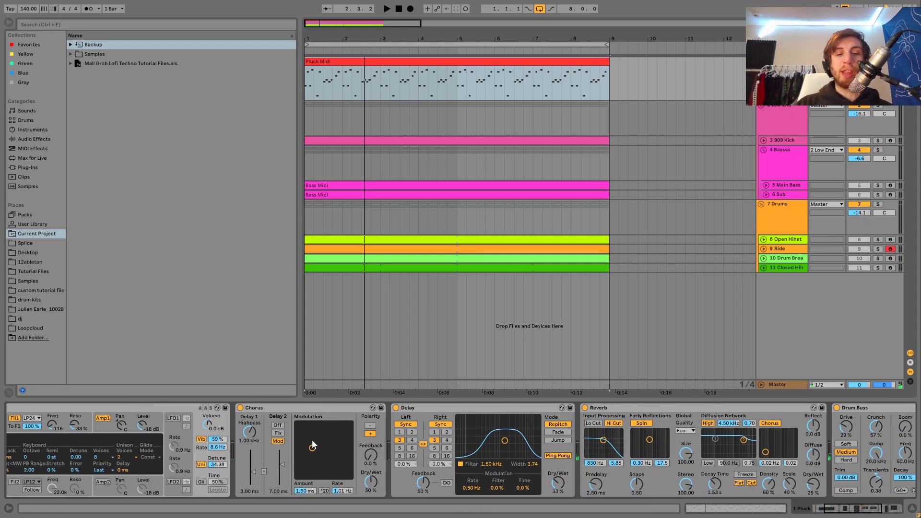
Step: Examine the pluck's Chorus, Delay, Reverb, Drum Buss and Auto Filter effects while listening to the pluck
scroll(342, 433, "right", 4)
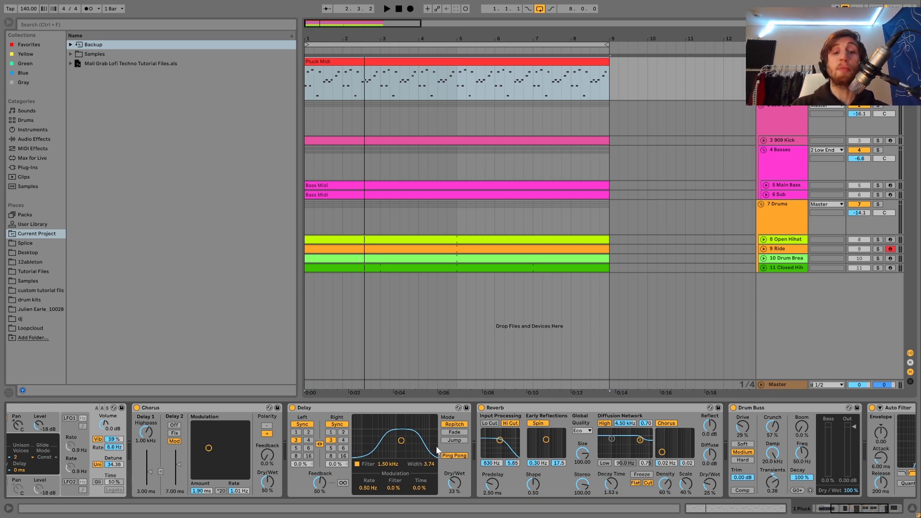
key("space")
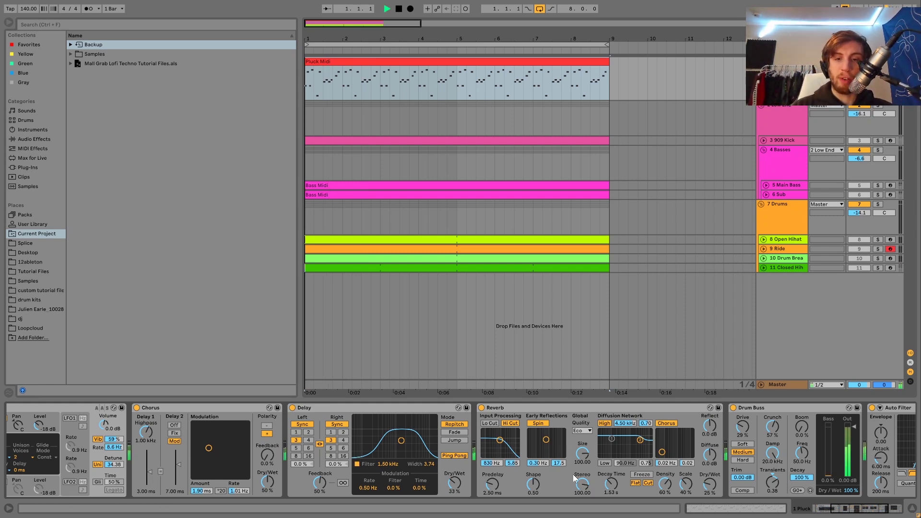
scroll(573, 473, "right", 3)
scroll(572, 474, "right", 2)
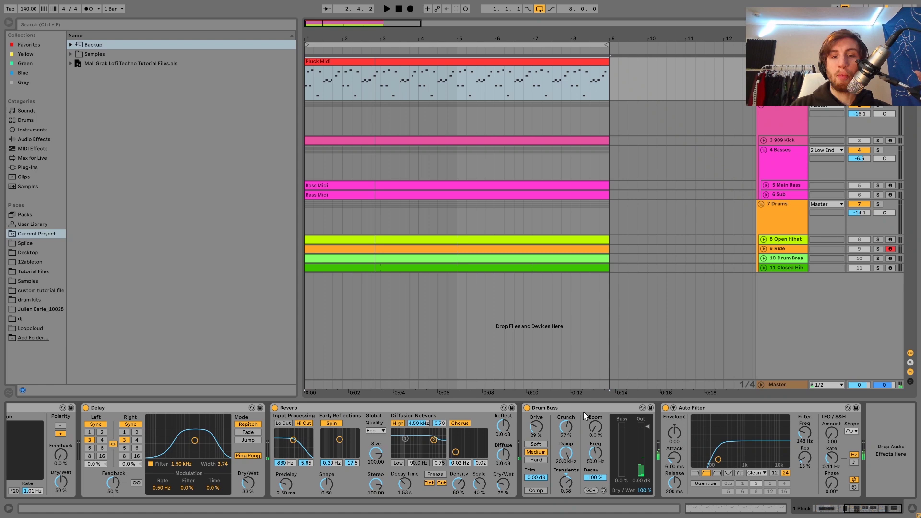
key("space")
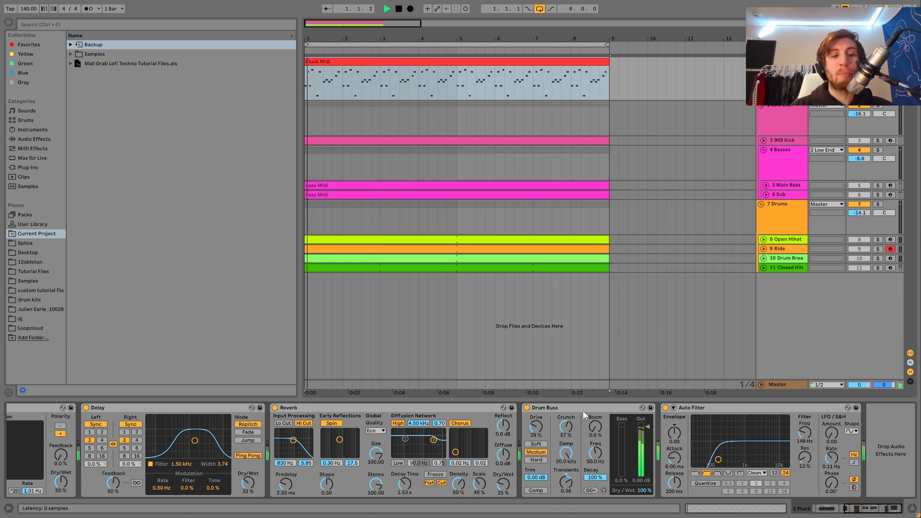
left_click(578, 408)
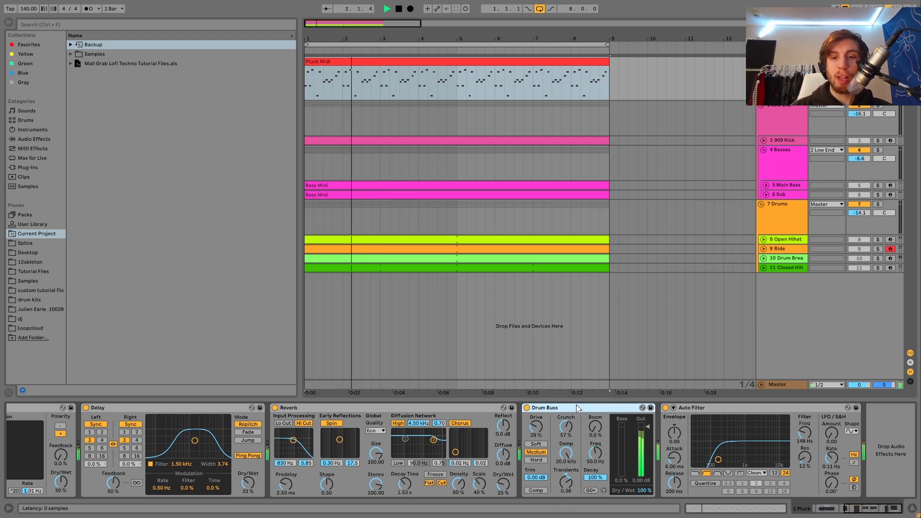
key("space")
key("space")
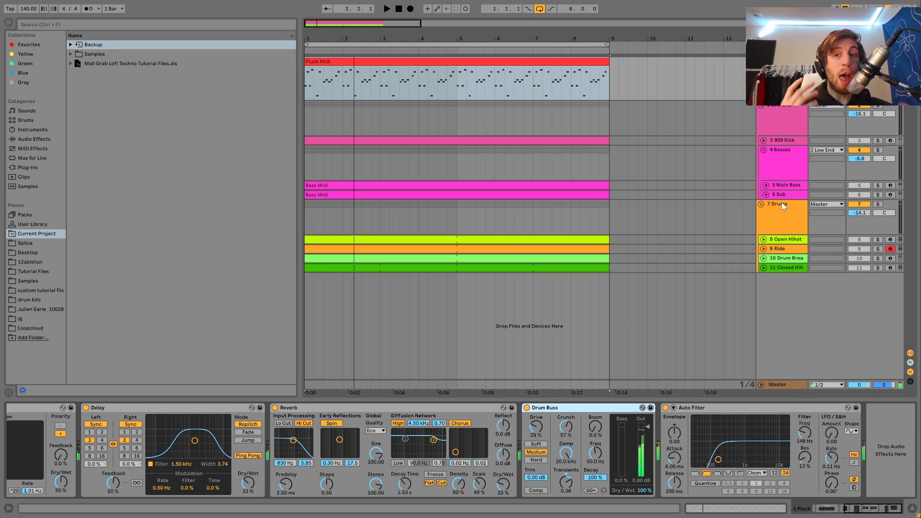
Step: Solo and unfold the 909 Kick track, show its device chain, and start playback
left_click(878, 140)
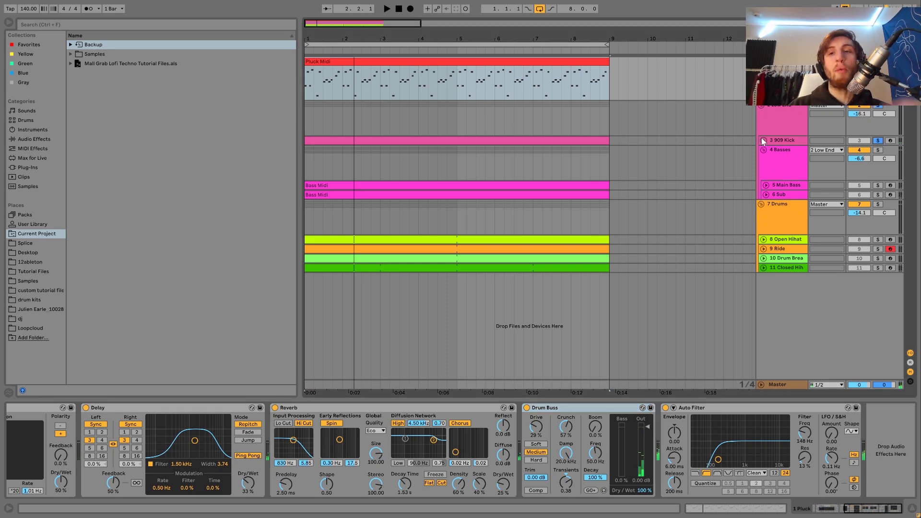
left_click(763, 140)
left_click(785, 140)
key("space")
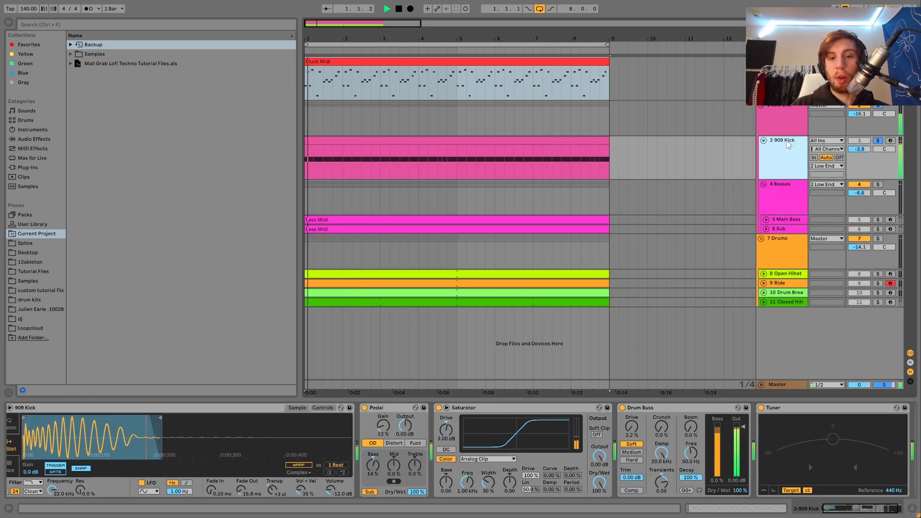
Step: Delete the Tuner device from the 909 Kick track
left_click(820, 409)
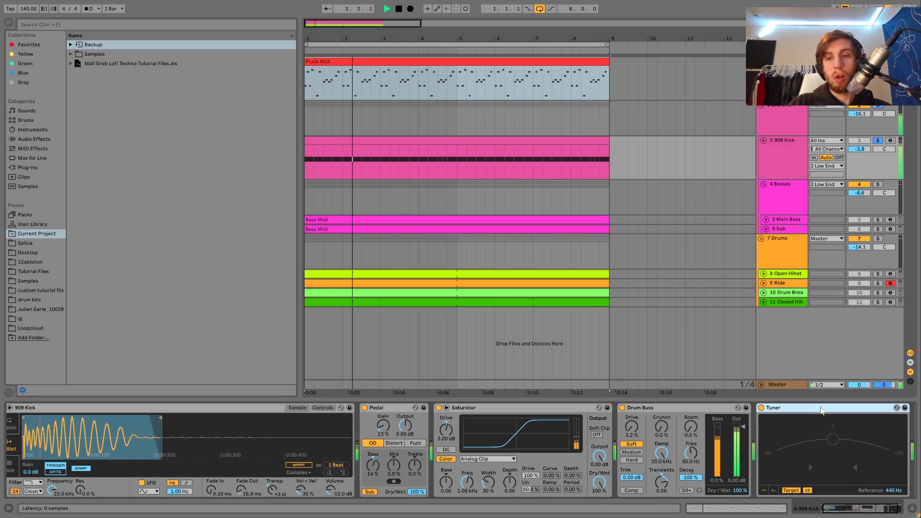
key("Delete")
scroll(821, 407, "left", 1)
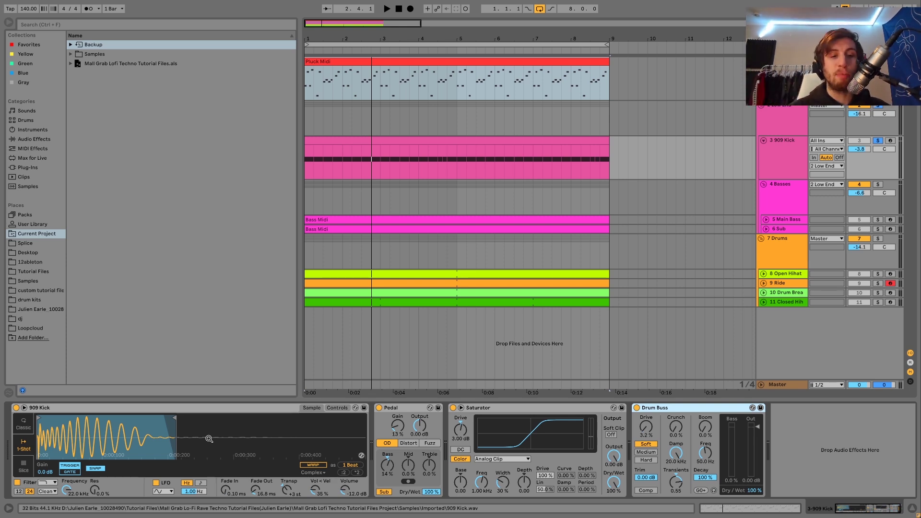
Step: Locate 909 Kick.wav in the project's imported samples and listen to the soloed kick track
left_click(245, 393)
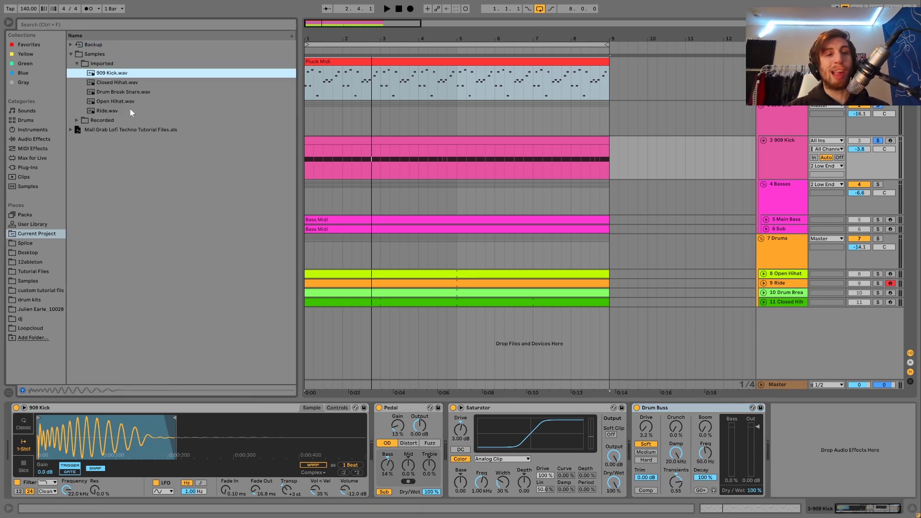
left_click(115, 75)
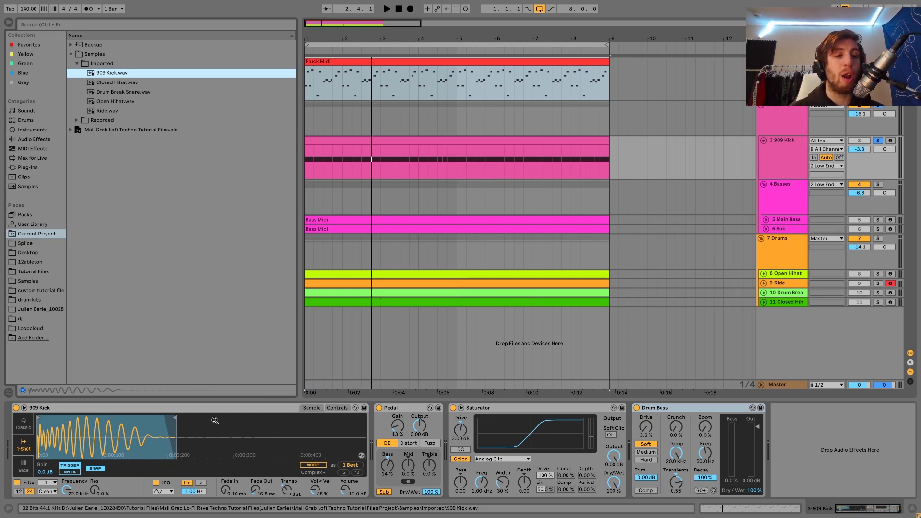
key("space")
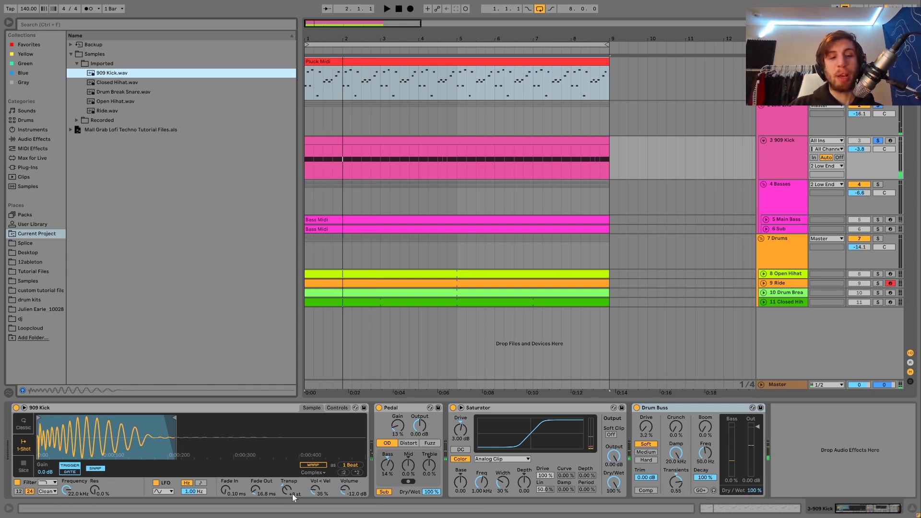
key("space")
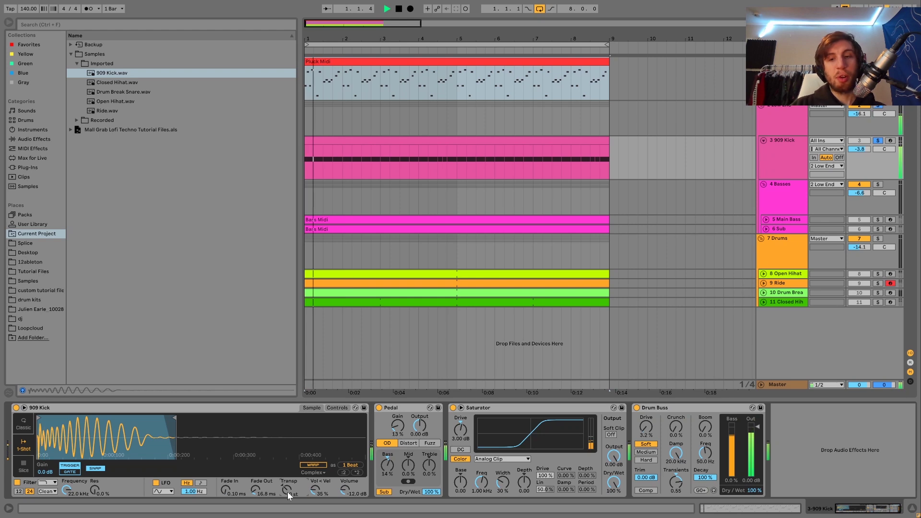
key("space")
key("space")
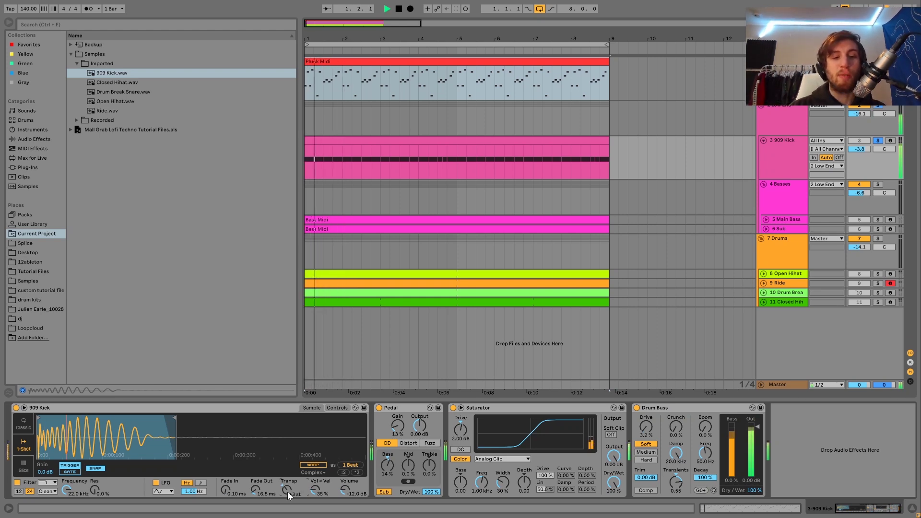
Step: Solo the Basses group alongside the kick during playback, and turn its solo off again
left_click(878, 185)
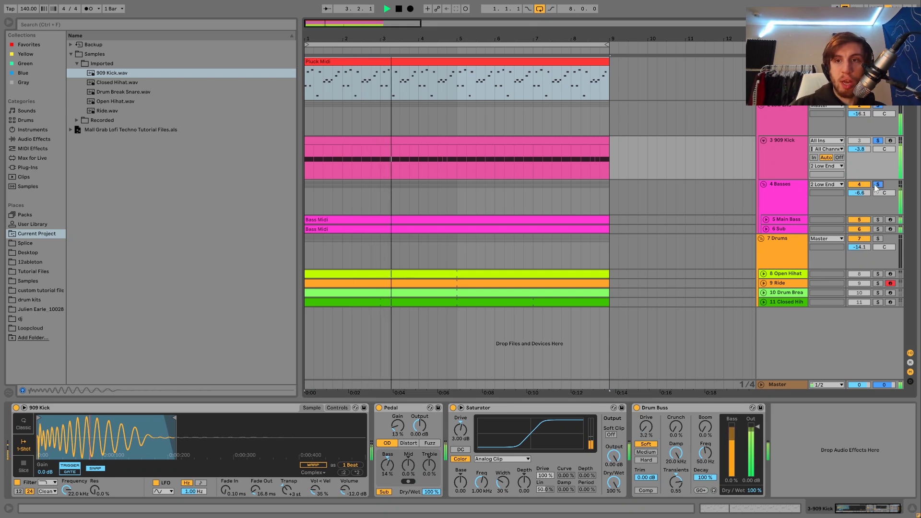
left_click(878, 185)
key("space")
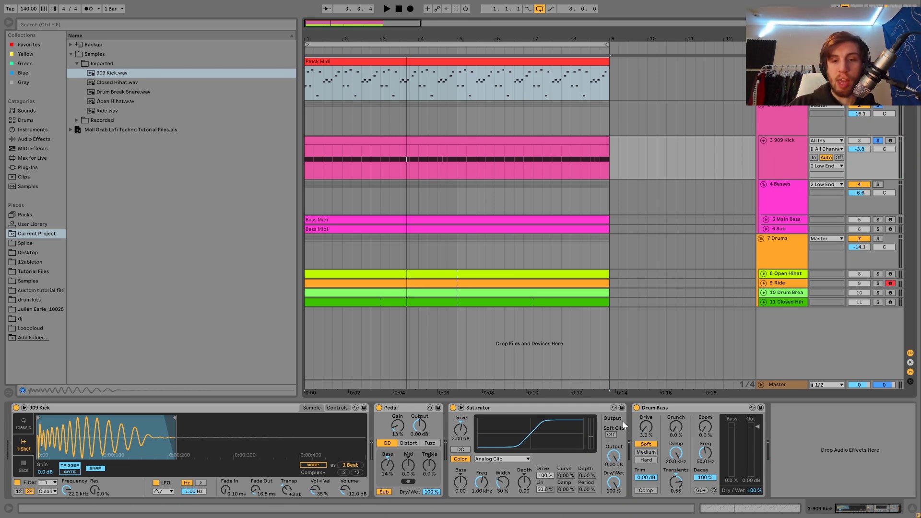
Step: Bypass Drum Buss, Saturator and Pedal on the 909 Kick track and listen to the dry kick
left_click(636, 408)
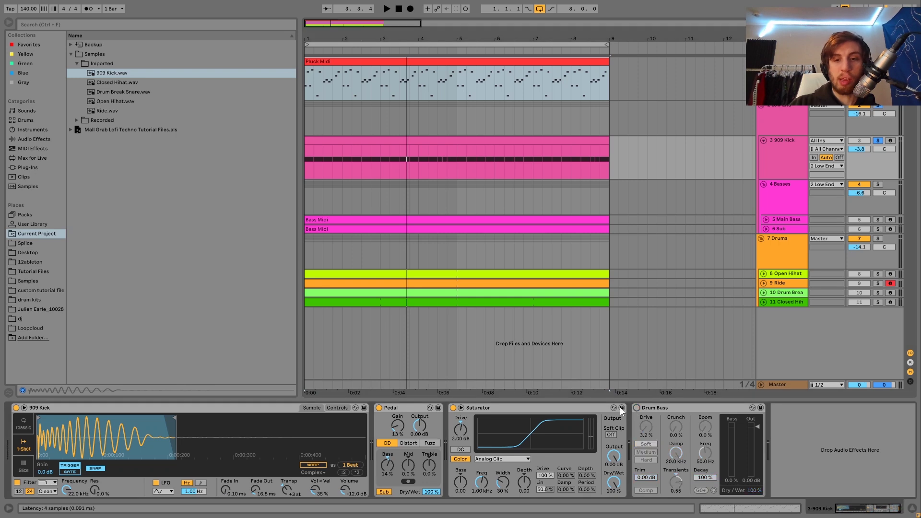
left_click(452, 408)
left_click(379, 407)
key("space")
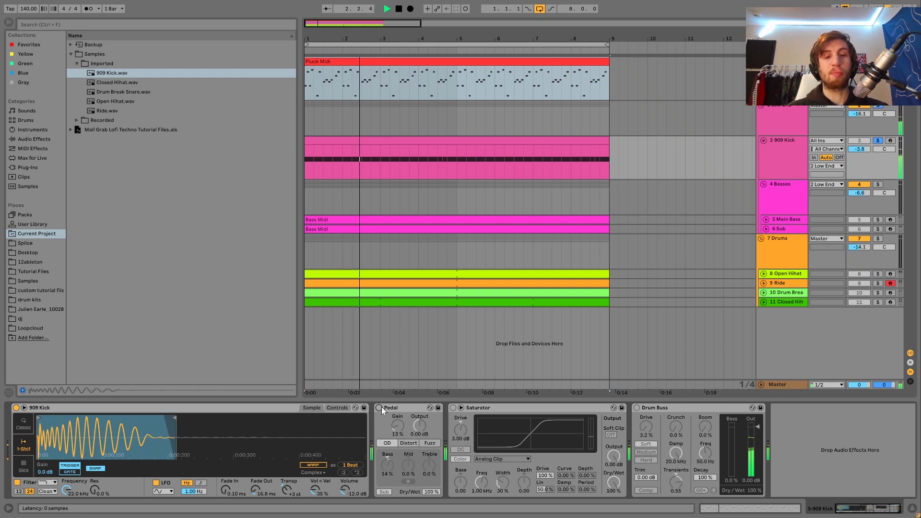
Step: Turn on the kick's Pedal effect and compare its sound with the Sub option off and on
left_click(379, 407)
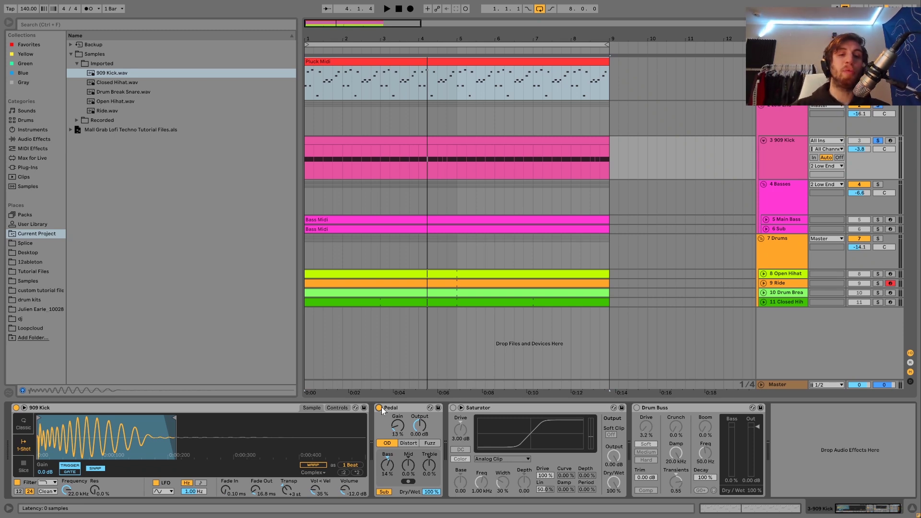
key("space")
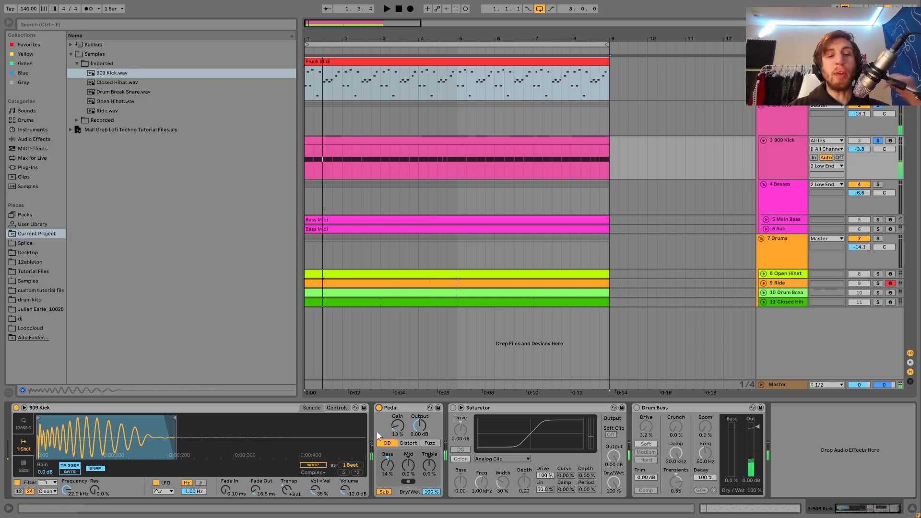
left_click(387, 491)
left_click(387, 491)
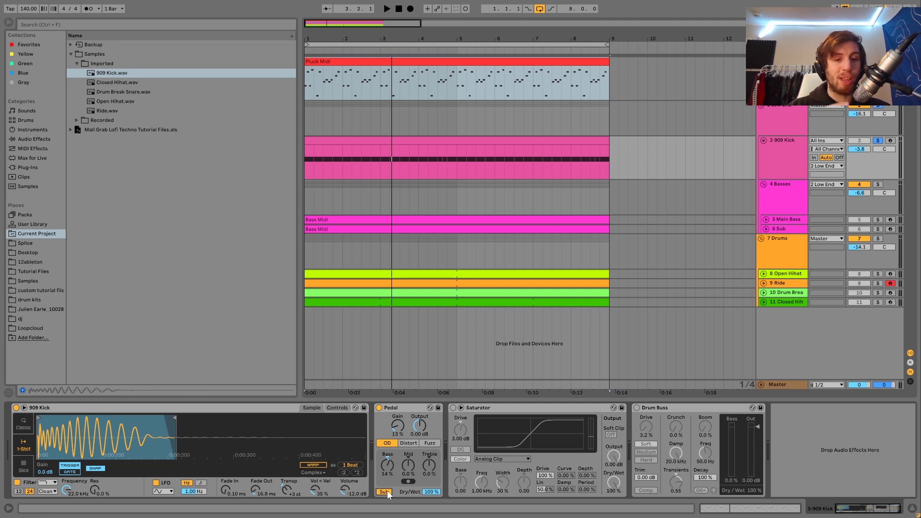
key("space")
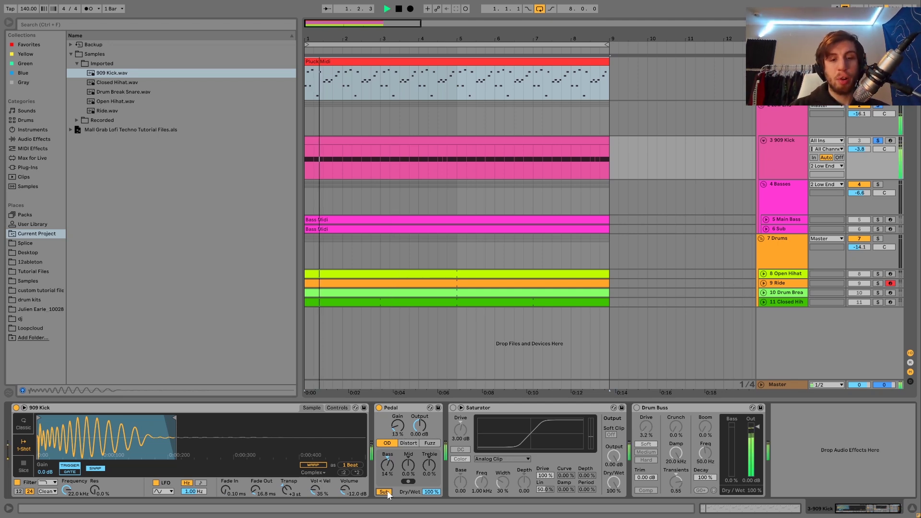
key("space")
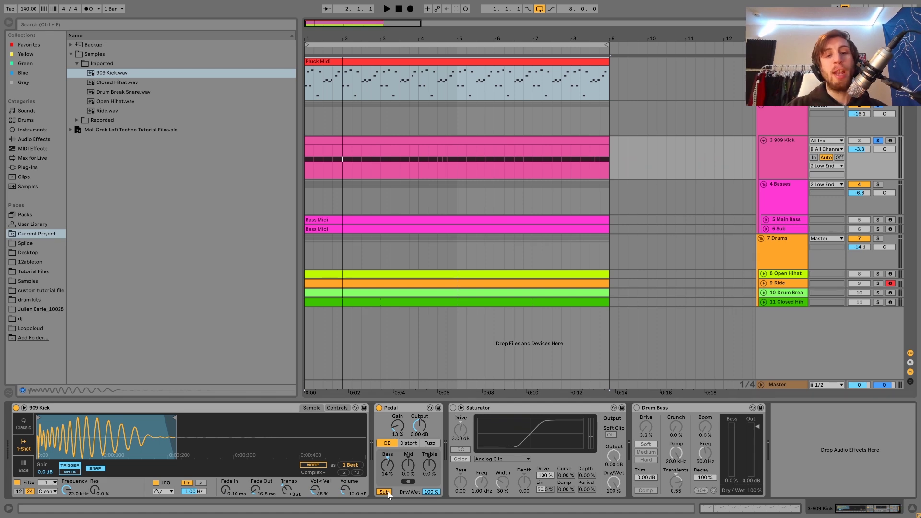
Step: Select the Pedal effect on the 909 Kick track and listen to the kick through it
left_click_drag(168, 445, 169, 445)
left_click_drag(250, 436, 250, 436)
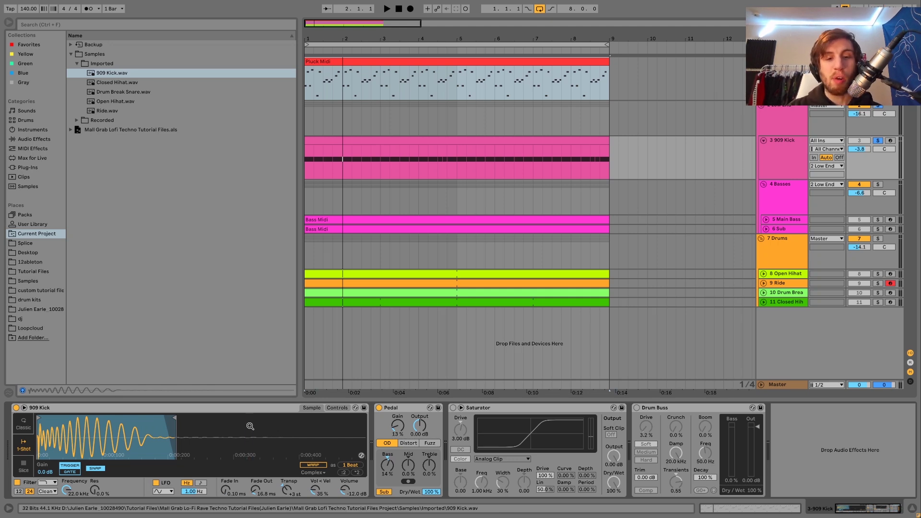
left_click(391, 409)
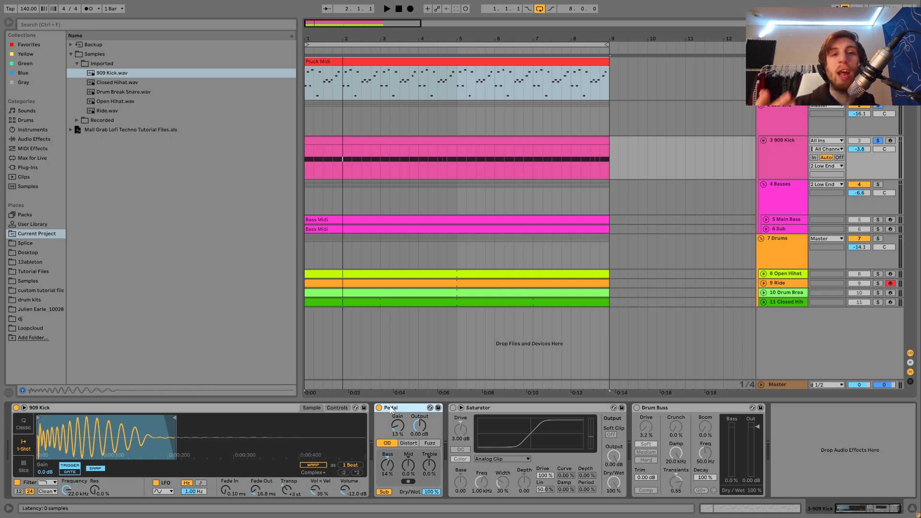
key("space")
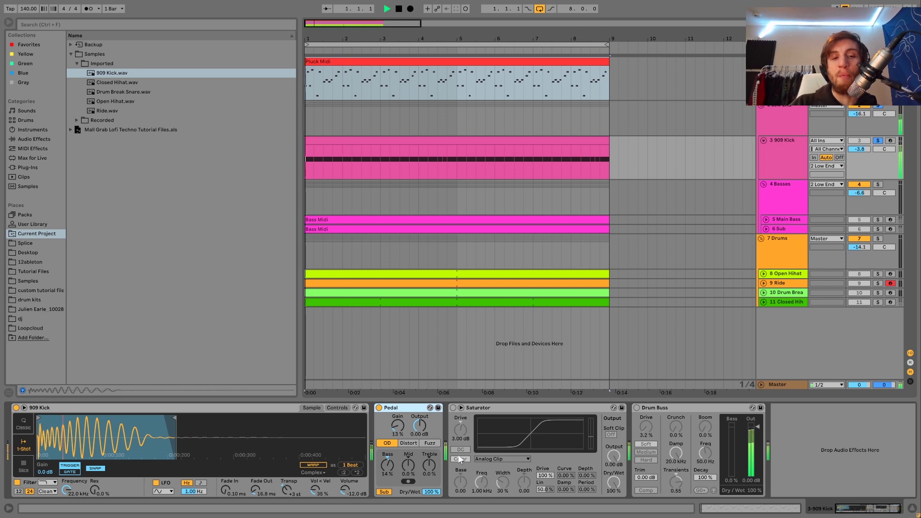
key("space")
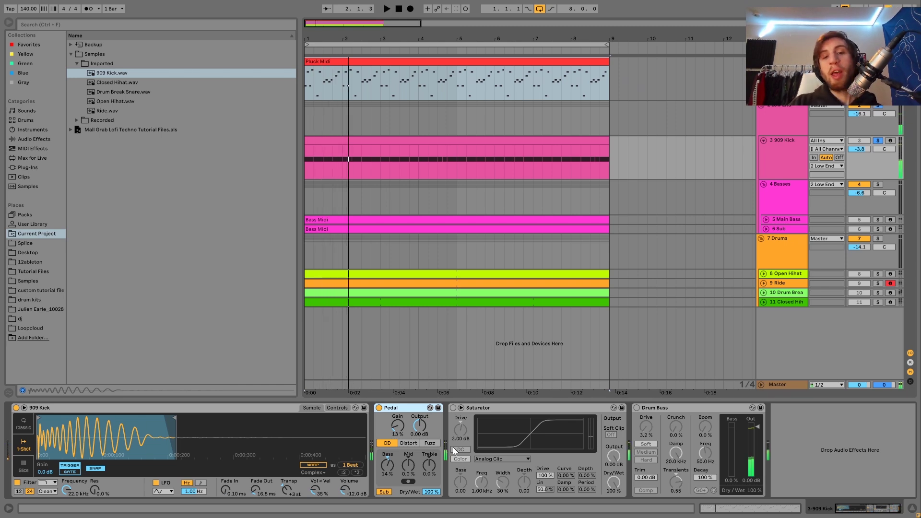
Step: Turn on the Saturator on the 909 Kick track and listen to the kick
left_click(452, 408)
key("space")
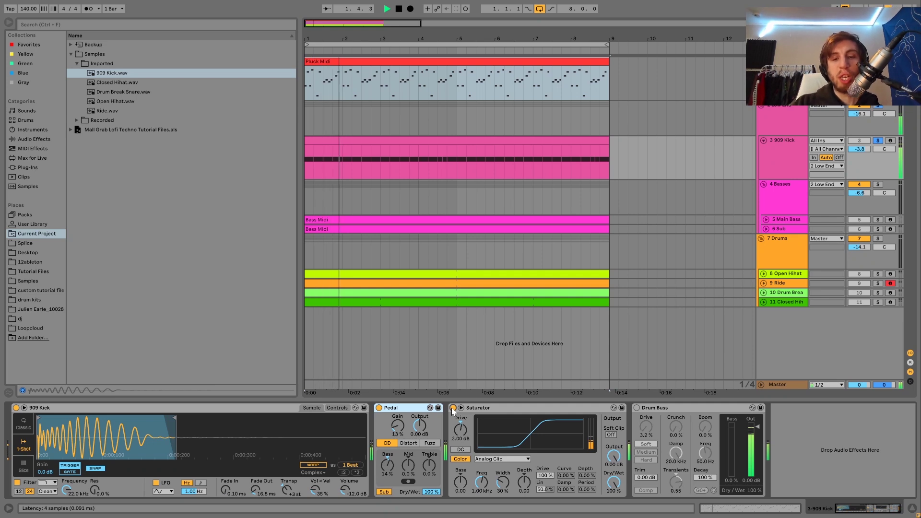
key("space")
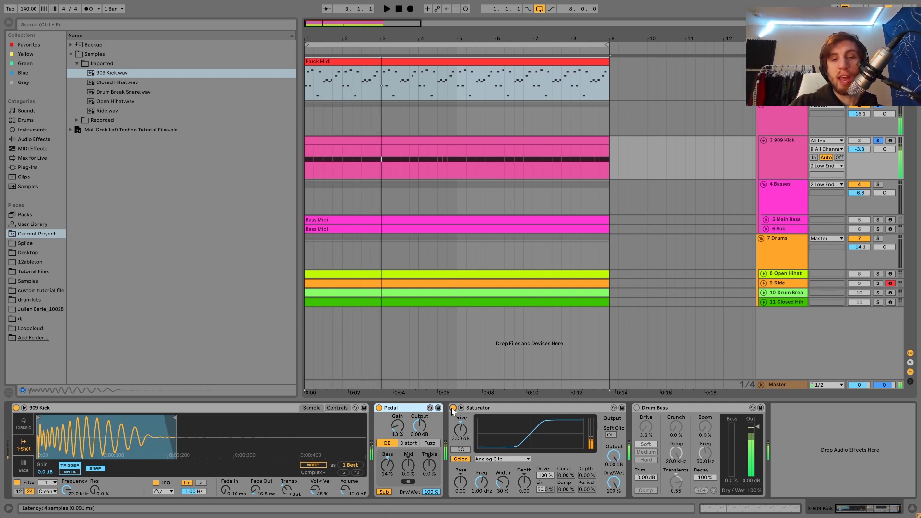
Step: Compare the 909 Kick's sound with Drum Buss off and on, leaving the effect turned on
left_click(637, 408)
left_click(637, 408)
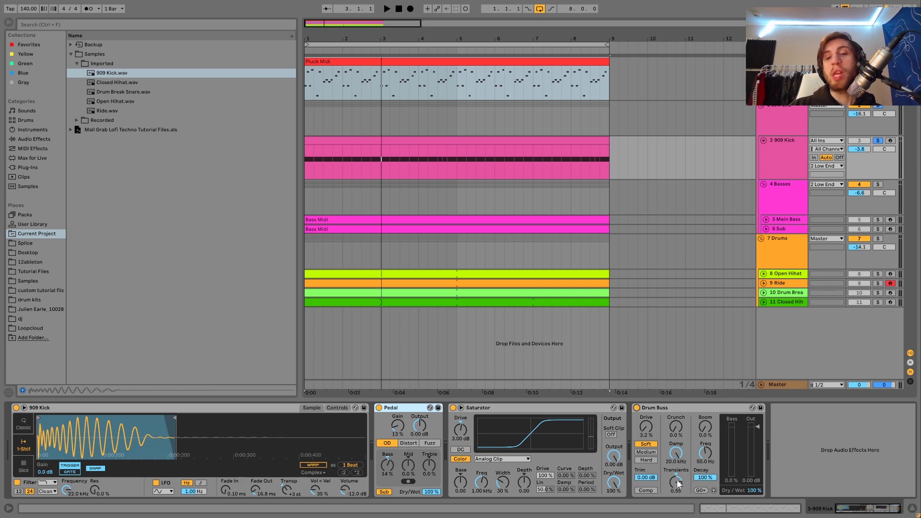
left_click(637, 407)
key("space")
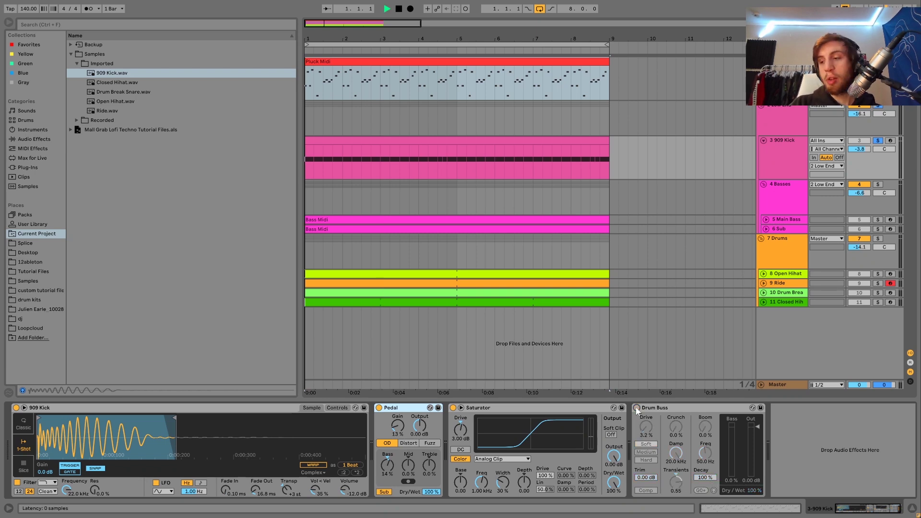
left_click(637, 408)
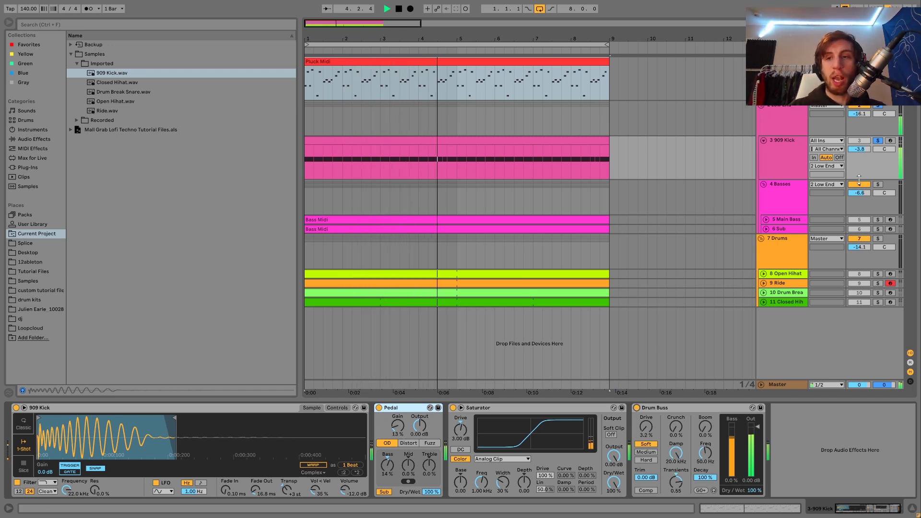
Step: Set the 909 Kick track volume to -3.7 dB while hearing the full mix, and listen to the kick soloed again
left_click(878, 142)
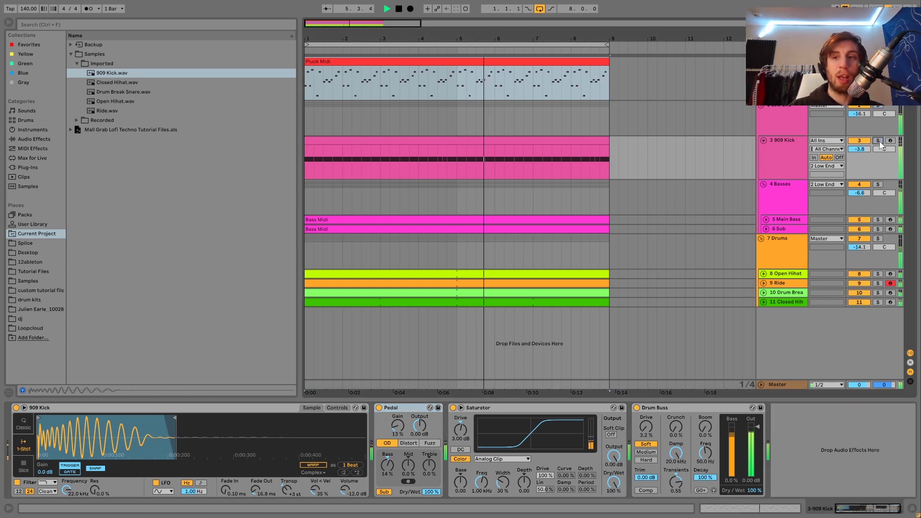
scroll(869, 149, "up", 1)
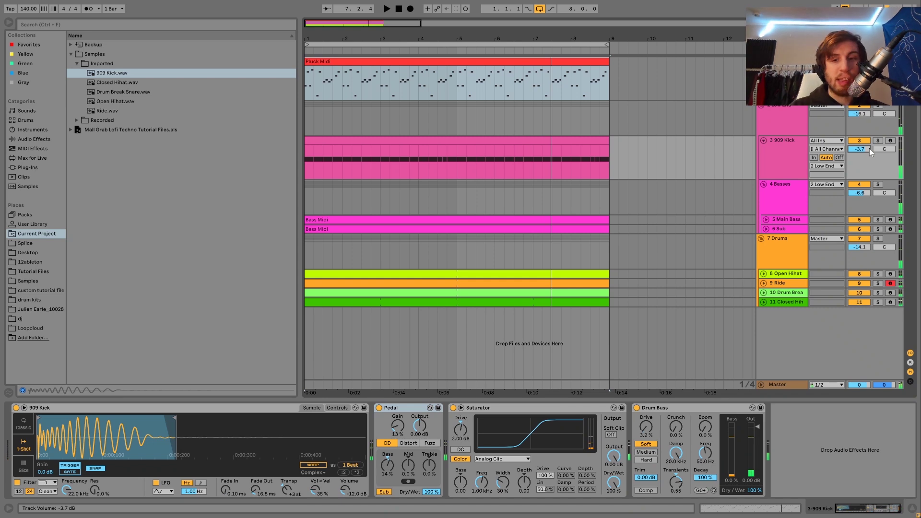
left_click(878, 141)
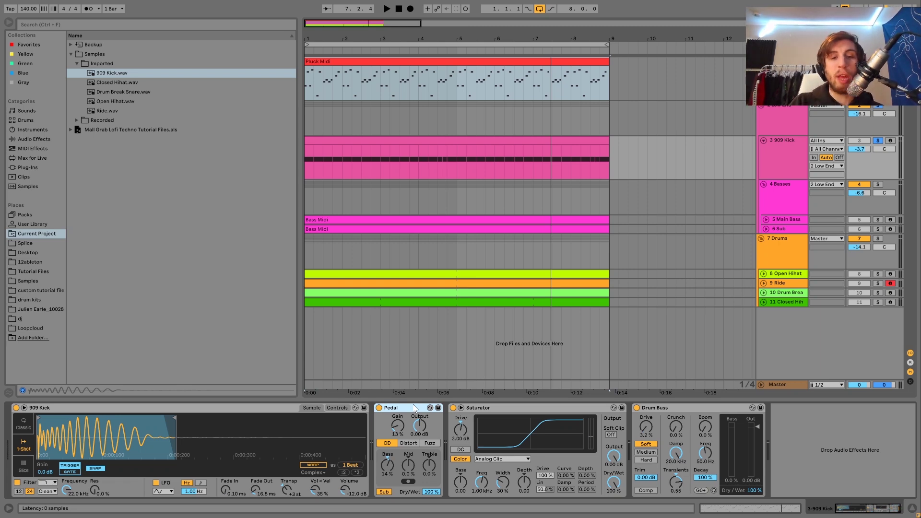
key("space")
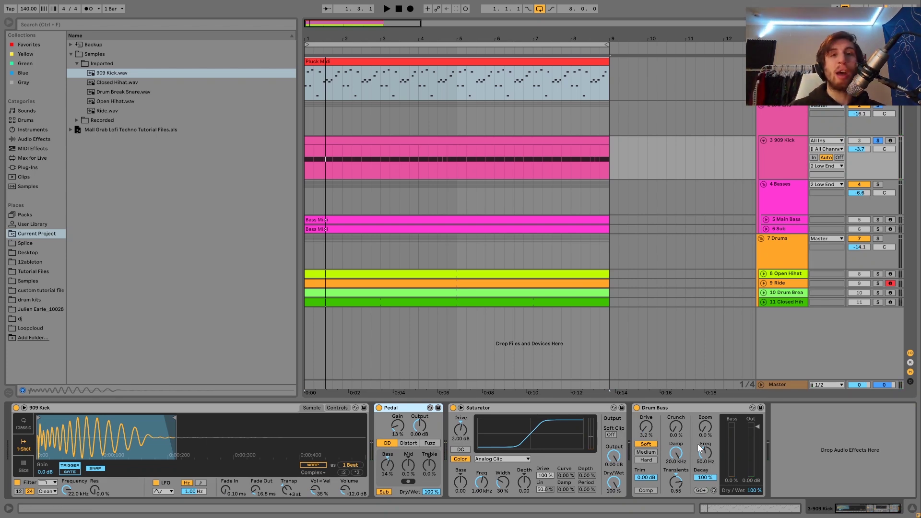
key("space")
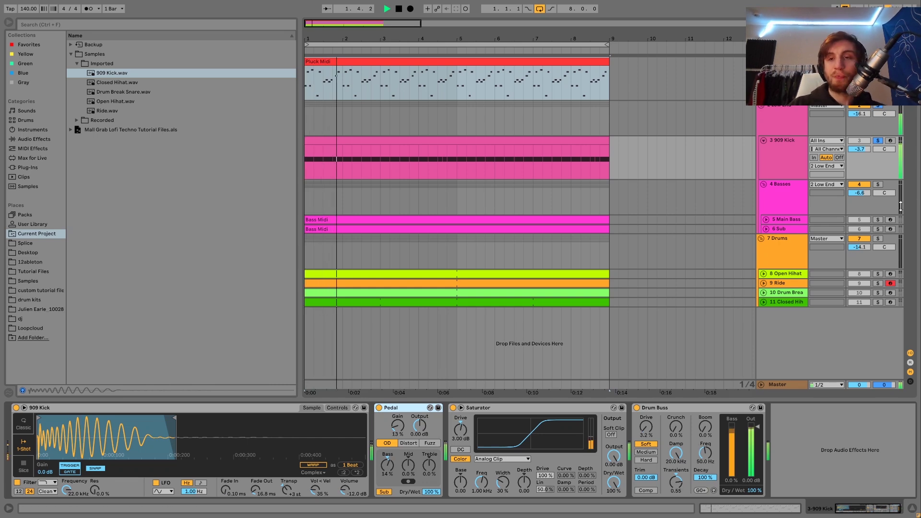
key("space")
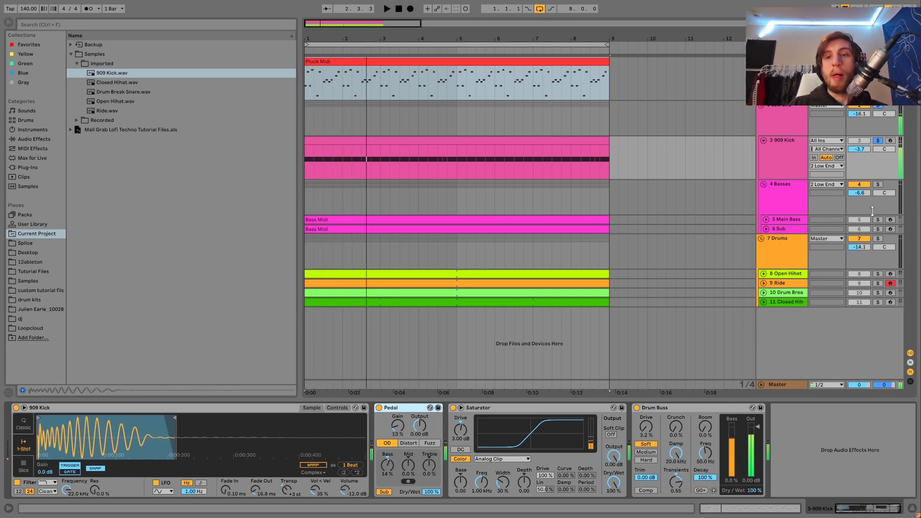
Step: Solo the Basses group, listen to it, and expand the Main Bass track
left_click(877, 184)
key("space")
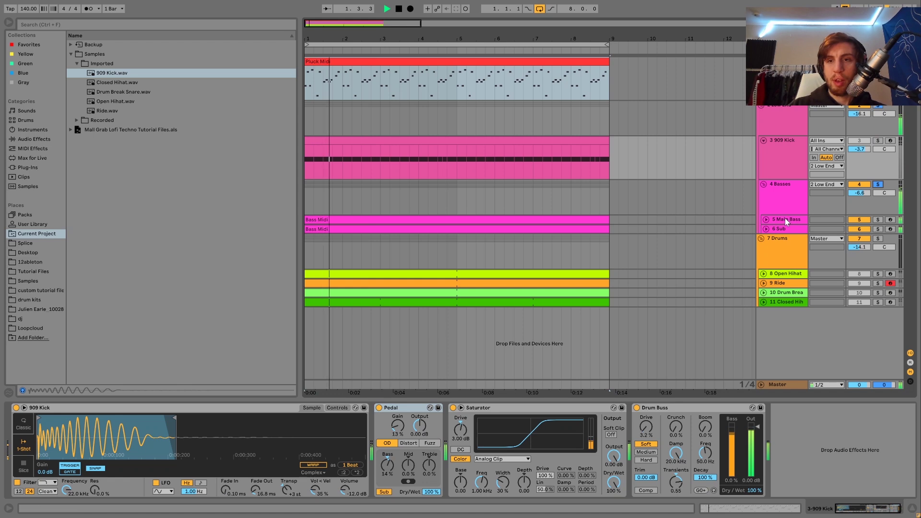
left_click(786, 221)
key("space")
left_click(766, 220)
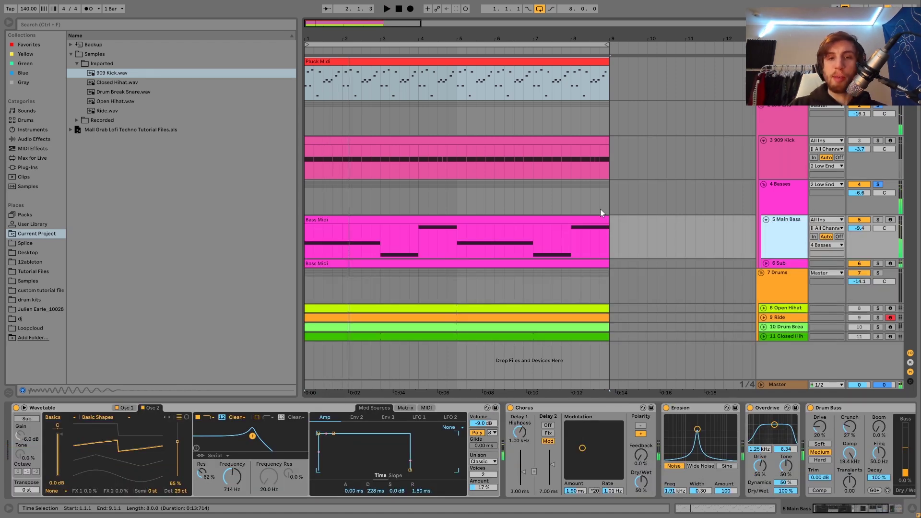
Step: Open the Bass Midi clip on the Main Bass track and examine its first A#0, G0 and D1 notes
double_click(570, 219)
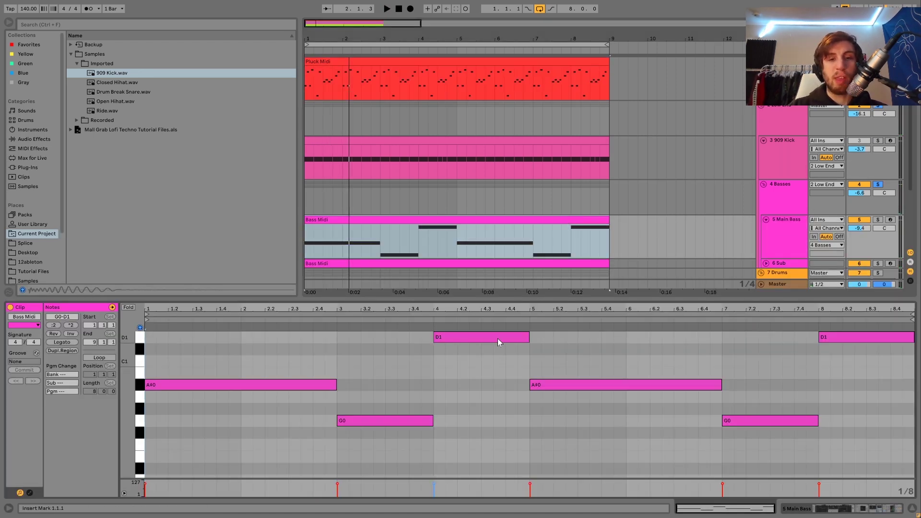
scroll(484, 335, "up", 3)
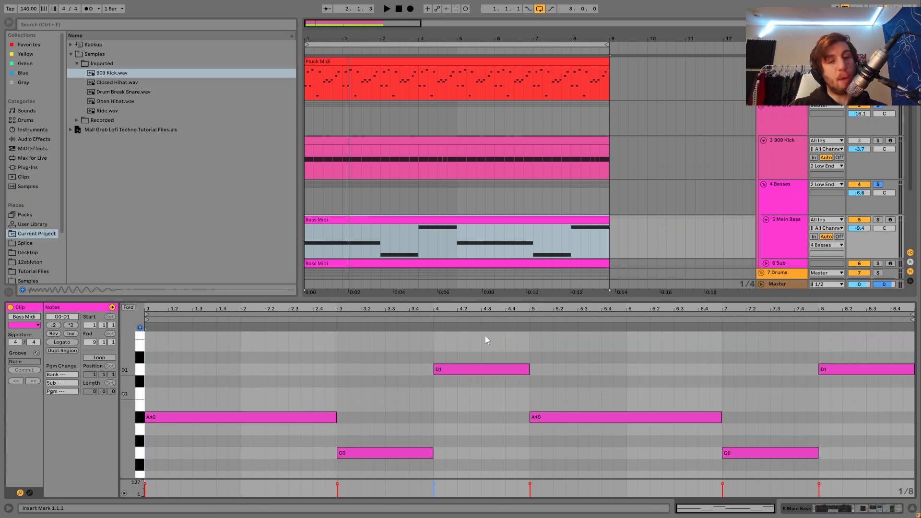
left_click(317, 415)
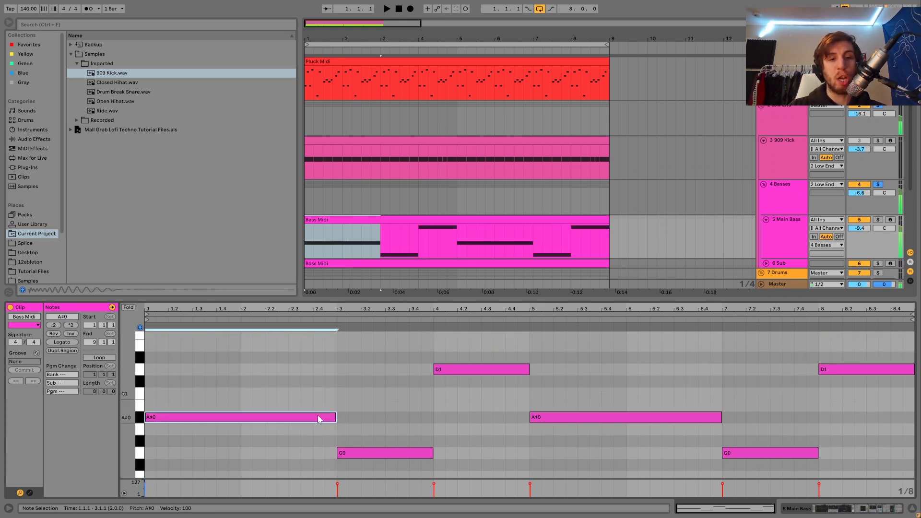
left_click(403, 453)
left_click(447, 373)
Step: Listen to the bassline with the Basses group soloed and with it unsoloed in the full mix
key("space")
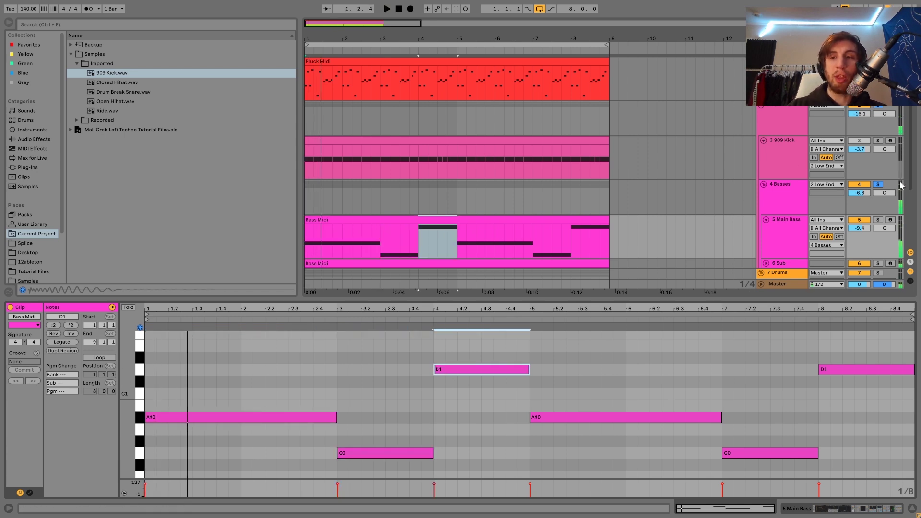
left_click(878, 184)
key("space")
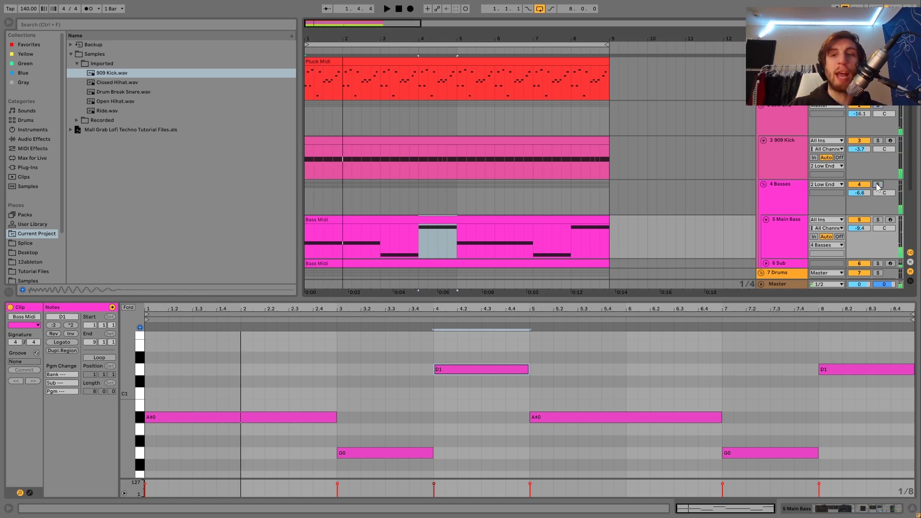
key("space")
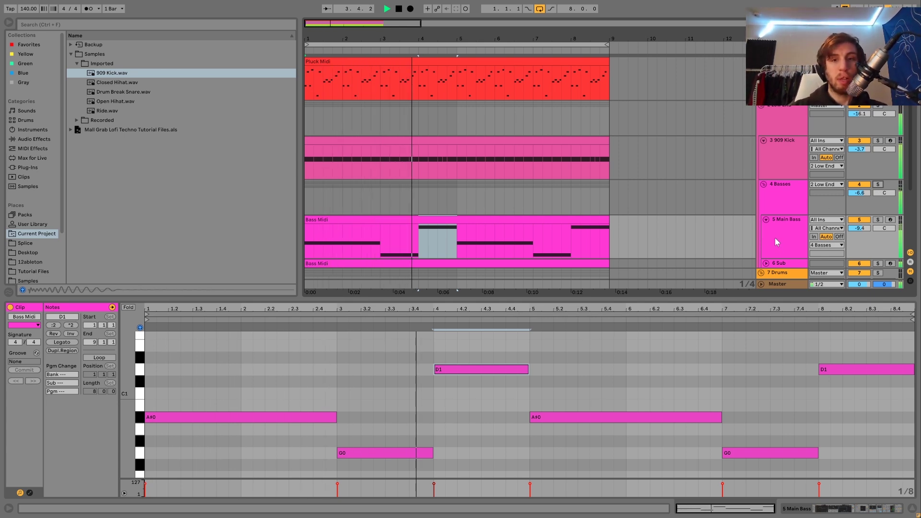
Step: Show the Main Bass track's device chain and listen to the track soloed
key("shift+Tab")
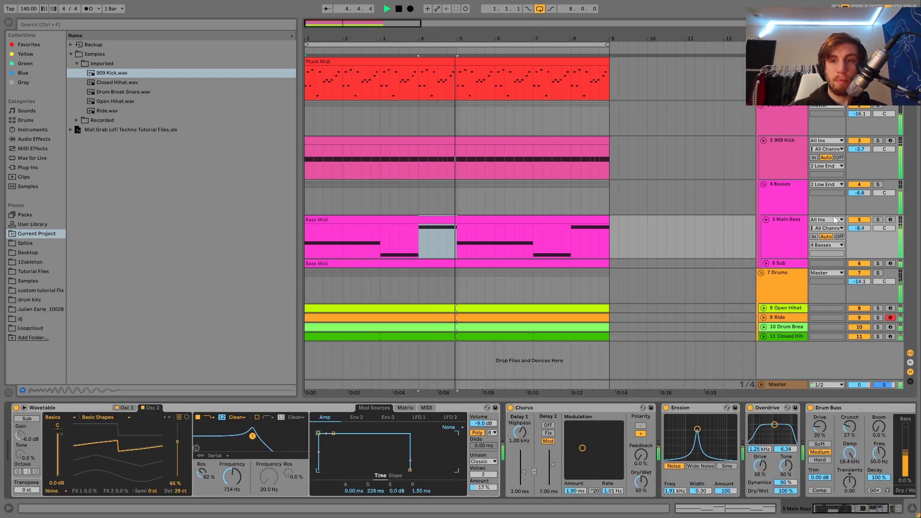
left_click(877, 220)
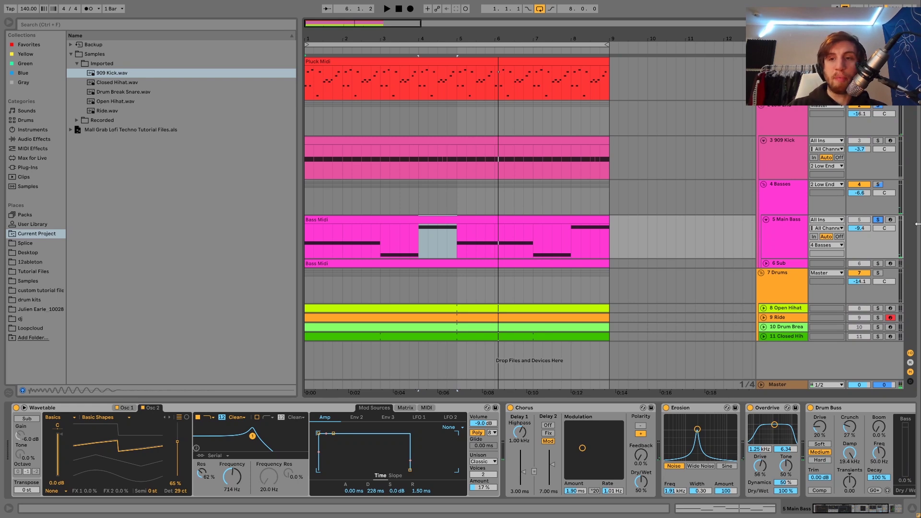
key("space")
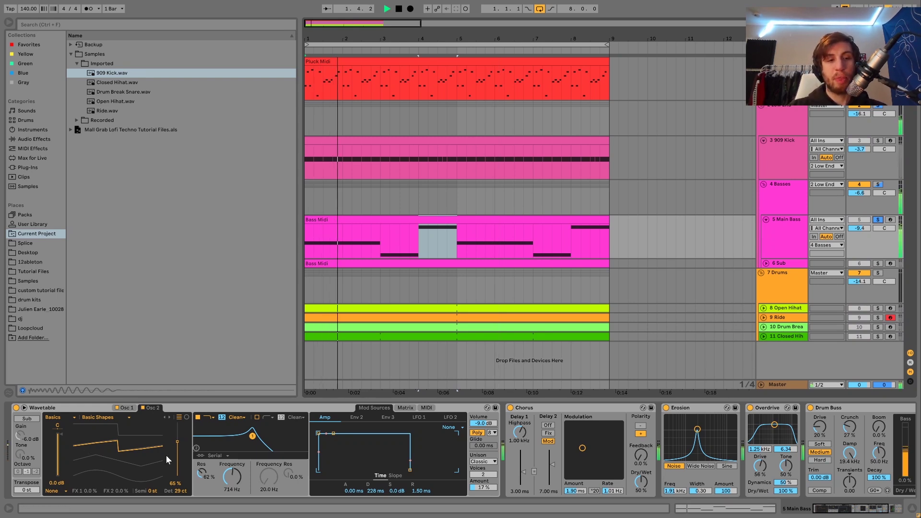
Step: Stop playback and examine the Osc 1 and Osc 2 settings of the Main Bass Wavetable
key("space")
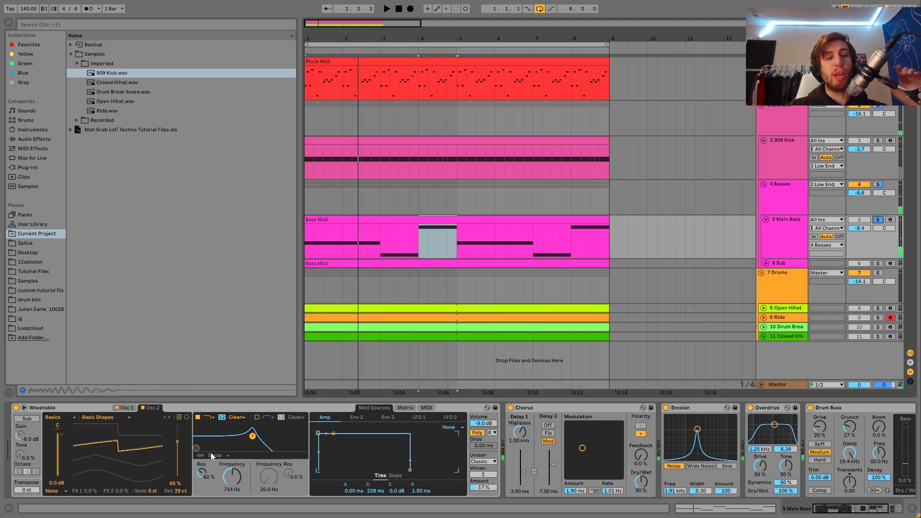
left_click(126, 408)
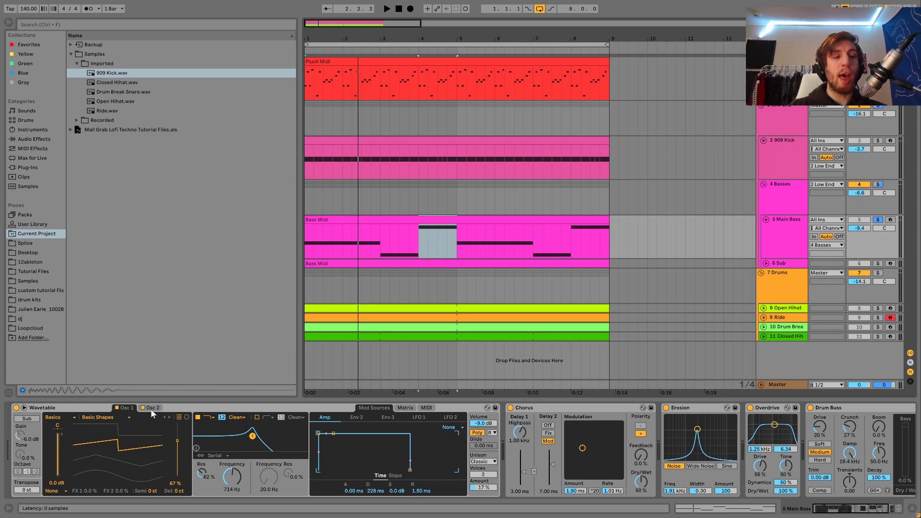
left_click(151, 408)
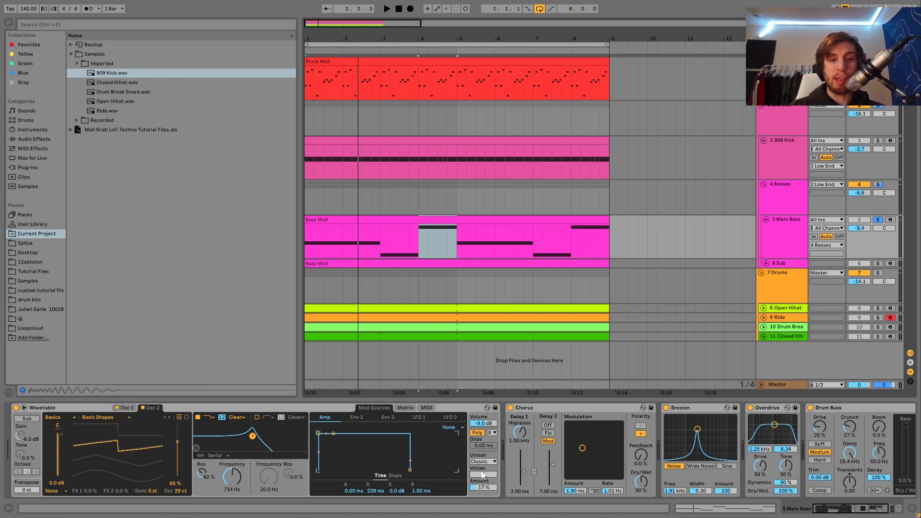
Step: Compare the Main Bass Wavetable's sound with Unison set to None and restored to Classic
left_click(471, 409)
key("space")
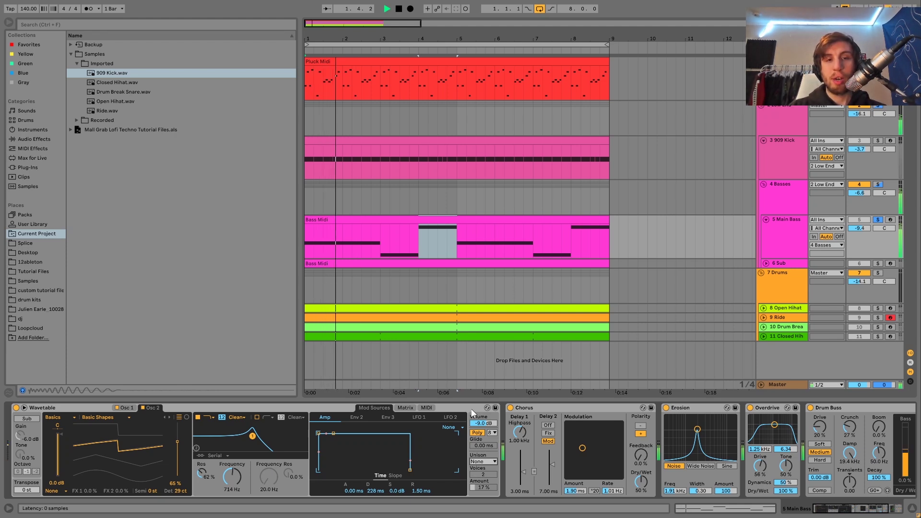
key("space")
key("ctrl+z")
key("space")
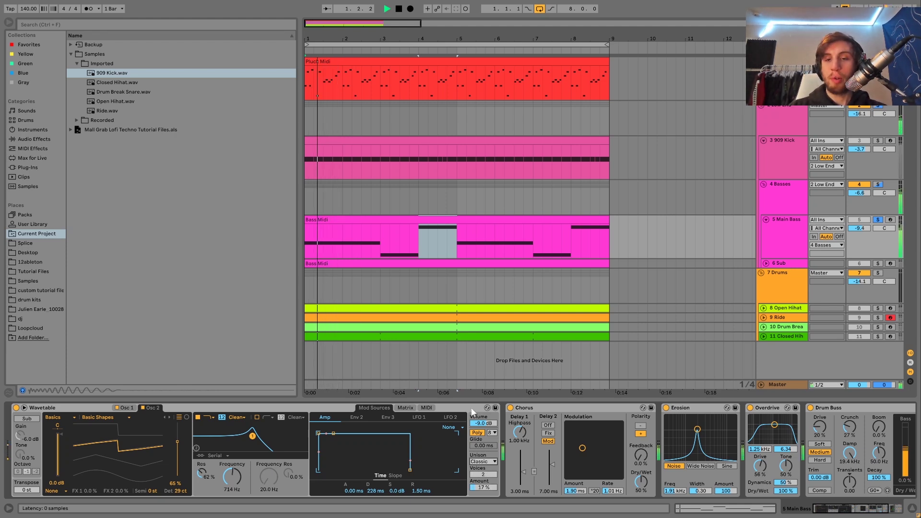
key("space")
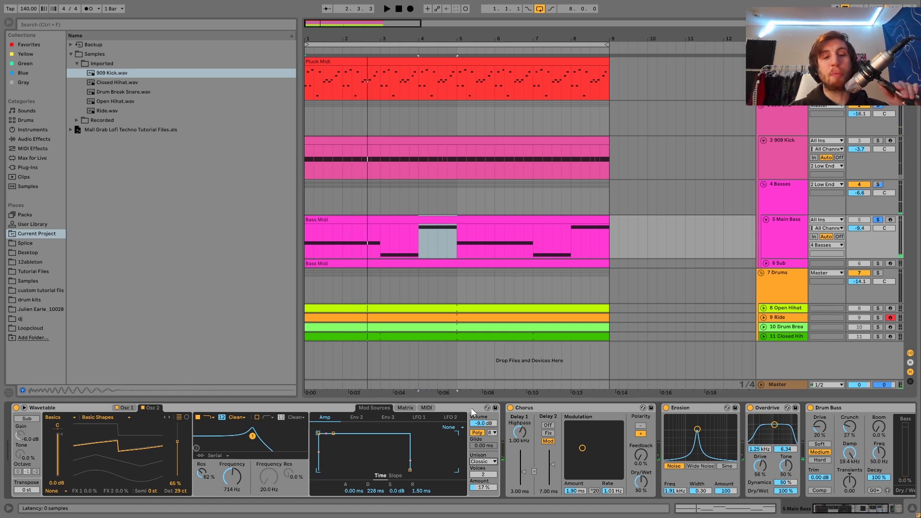
key("space")
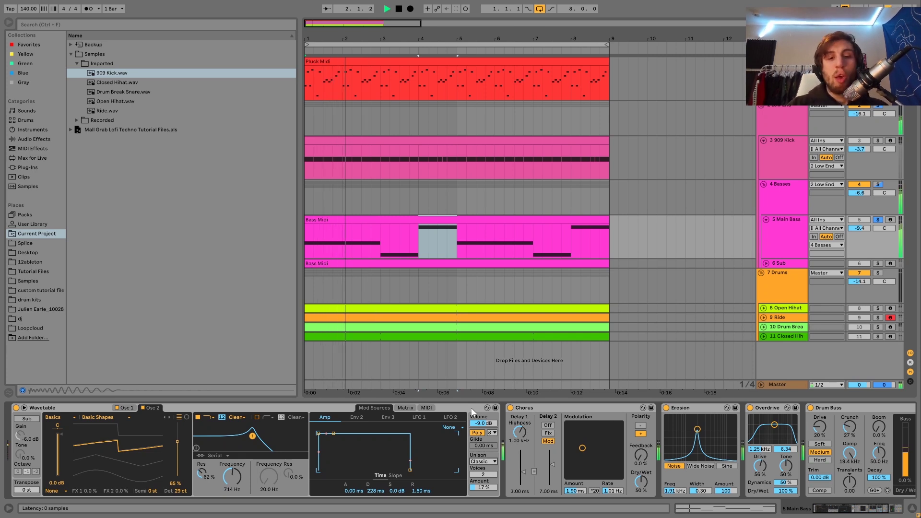
Step: Bypass EQ Three, Drum Buss, Overdrive, Erosion and Chorus on the Main Bass track and listen to the dry bass
scroll(471, 412, "right", 5)
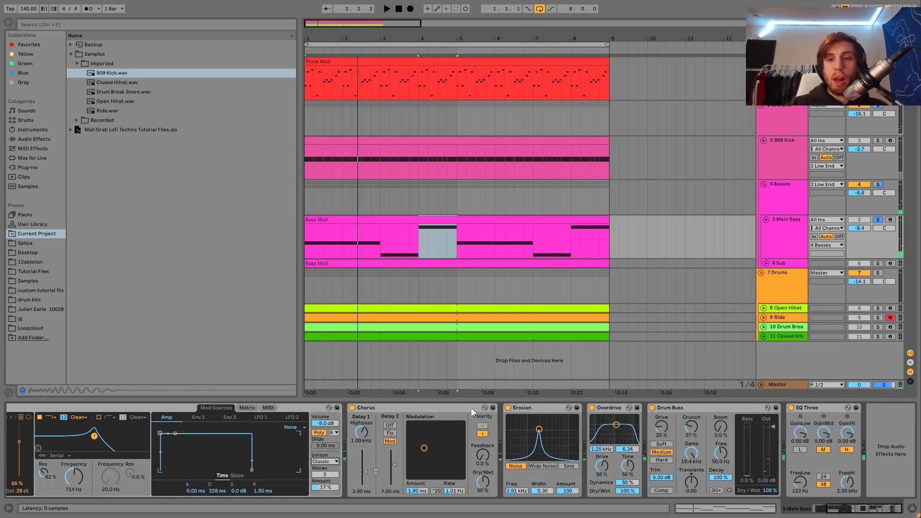
left_click(791, 407)
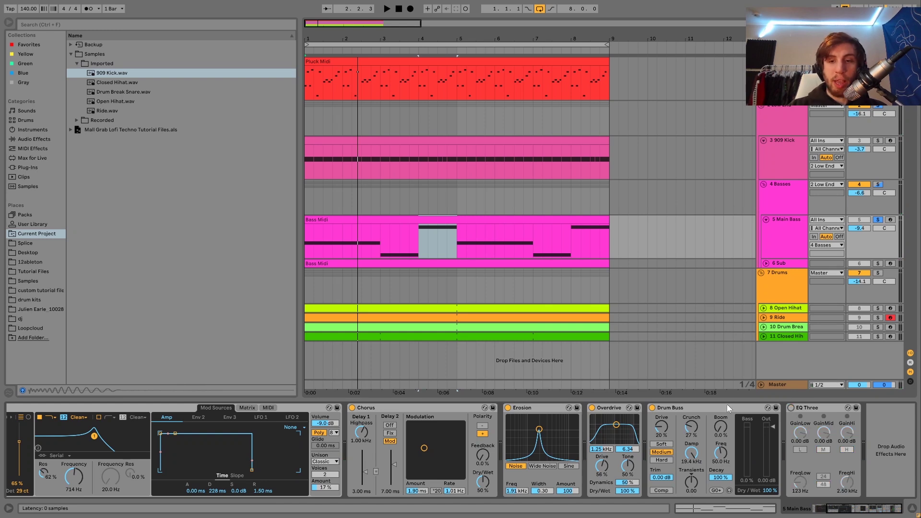
left_click(652, 408)
left_click(592, 407)
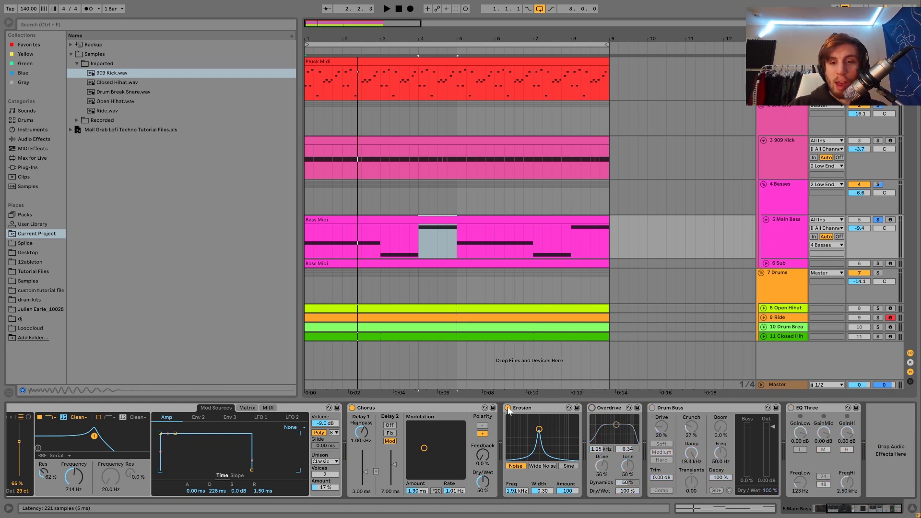
left_click(507, 408)
left_click(352, 408)
key("space")
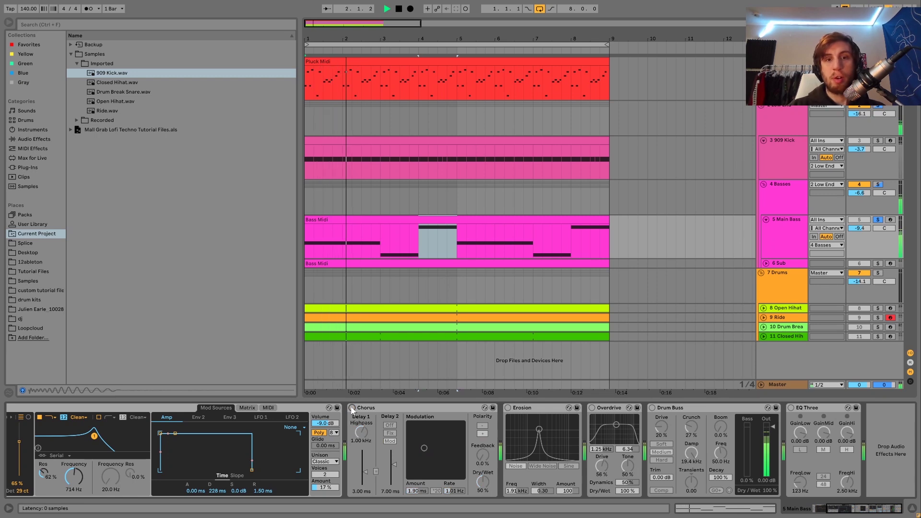
Step: Undo the bypassing of all five Main Bass effects and listen to the bass through its full chain
key("space")
key("ctrl+z")
key("ctrl+z")
key("ctrl+z")
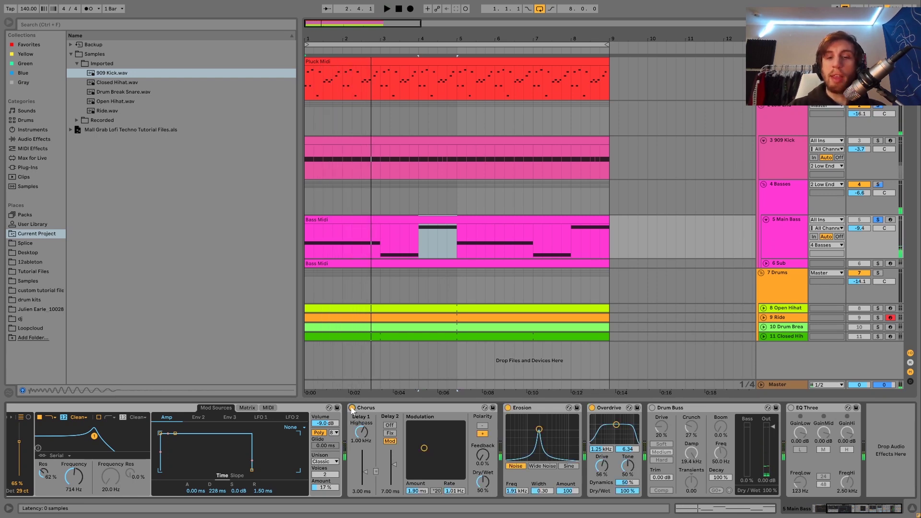
key("ctrl+z")
key("ctrl+z")
key("space")
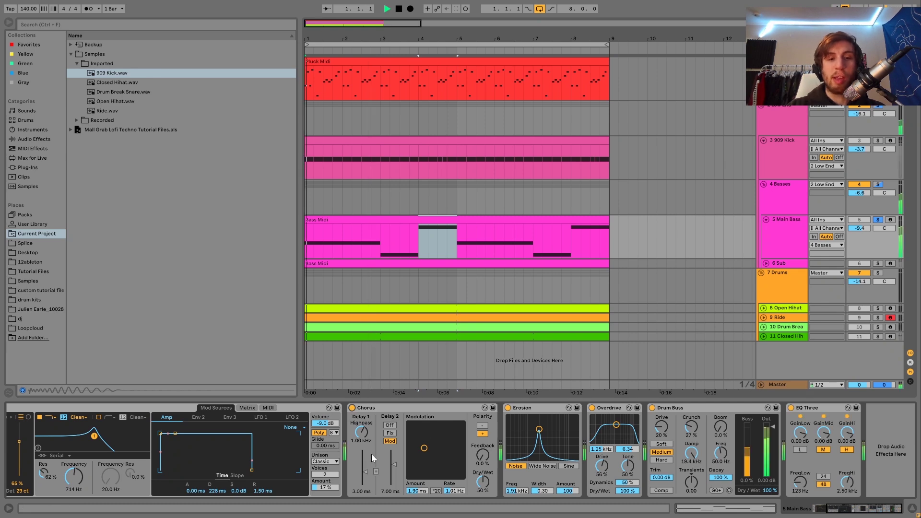
Step: Unsolo the Main Bass track and the Basses group and play the full mix from the start
key("space")
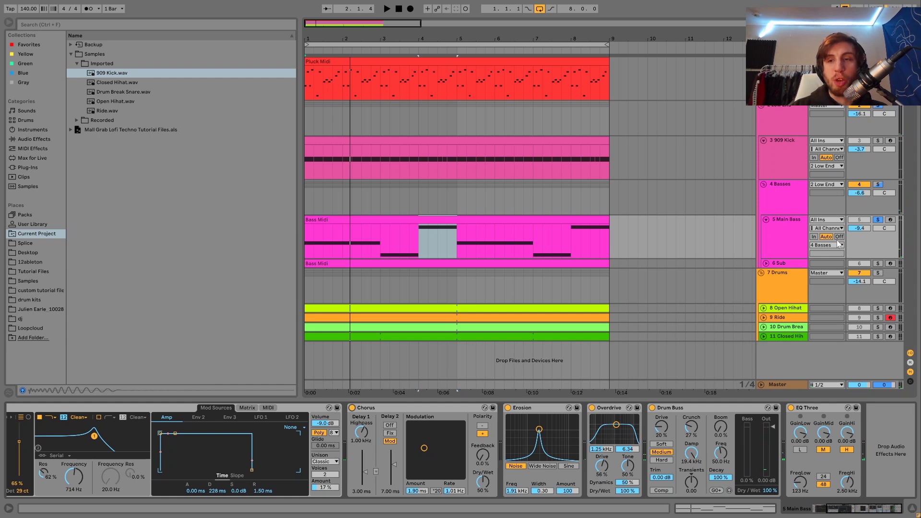
left_click(878, 220)
key("space")
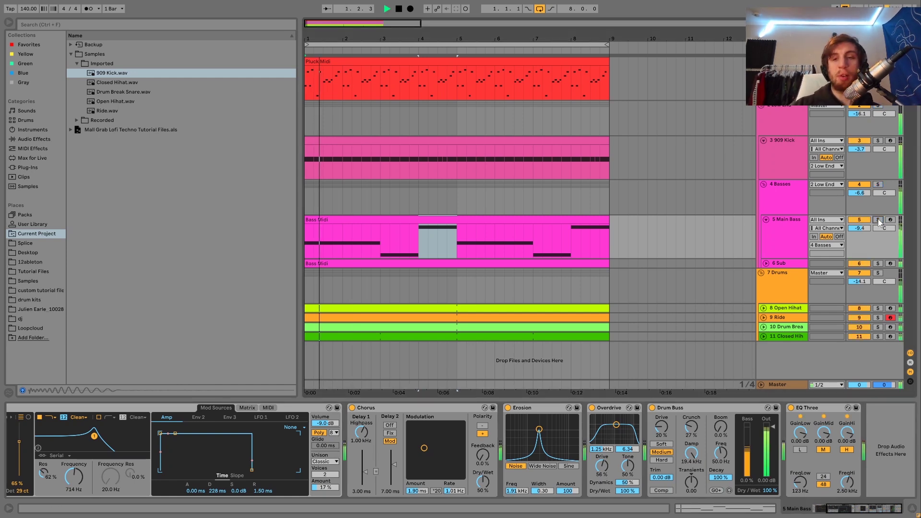
Step: Compare the Main Bass and Sub tracks by soloing each in turn and listening from the start
left_click(878, 221)
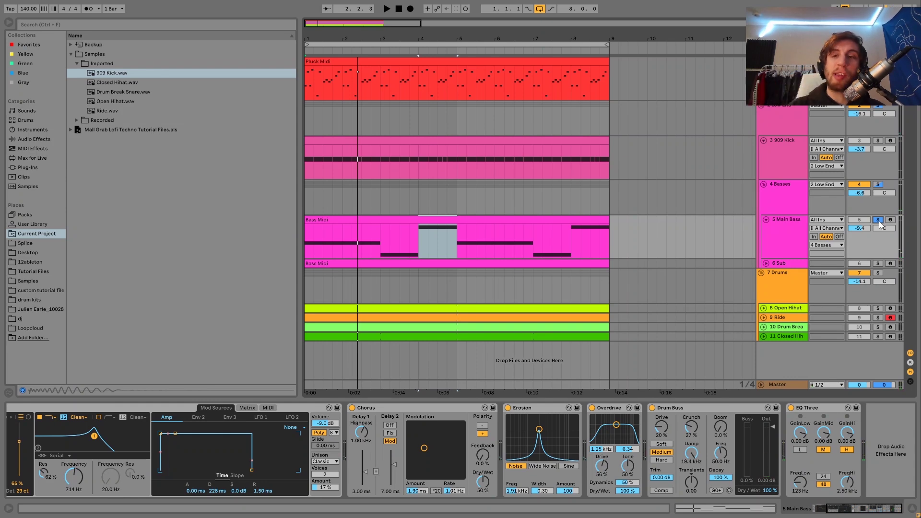
left_click(878, 264)
key("space")
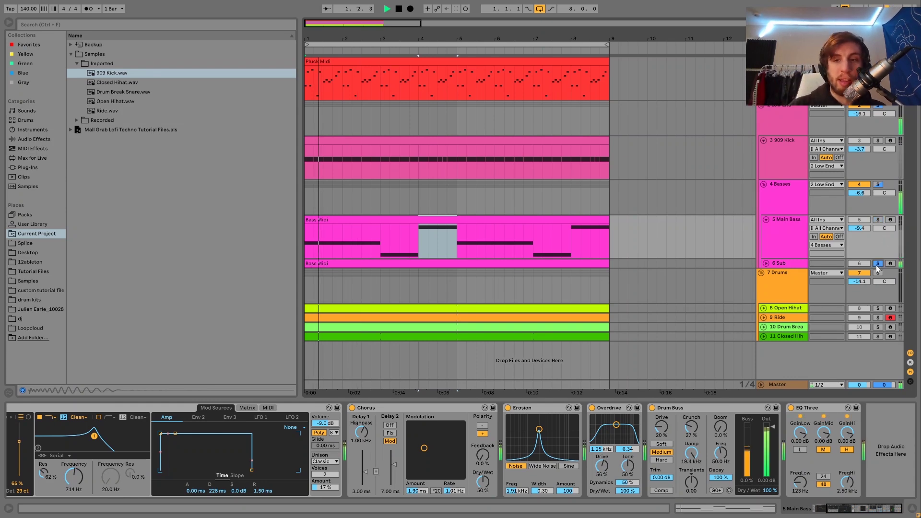
left_click(879, 221)
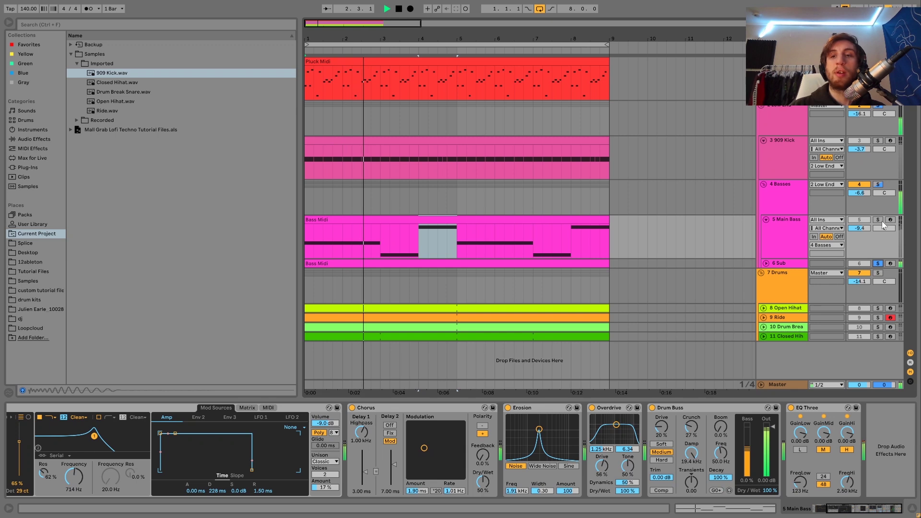
key("space")
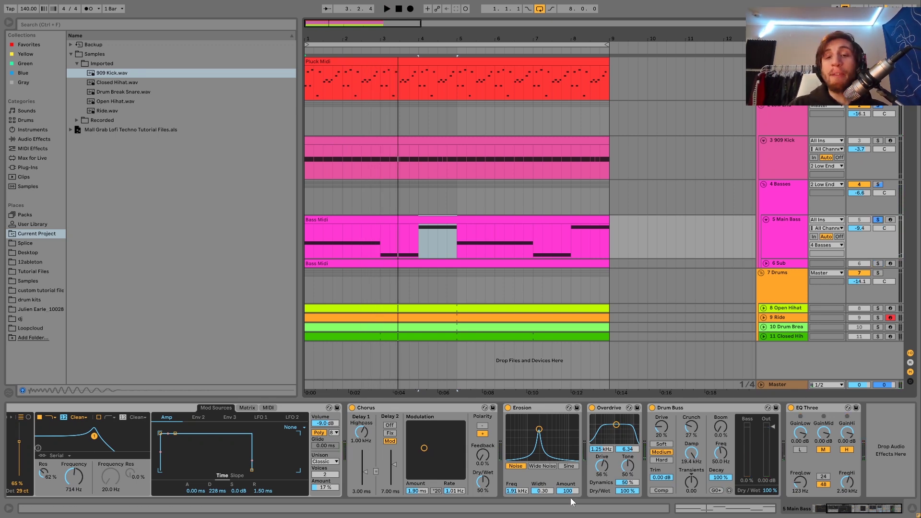
Step: Bypass Overdrive and Erosion on the Main Bass track, then listen while switching Erosion and Overdrive back on one at a time
left_click(592, 408)
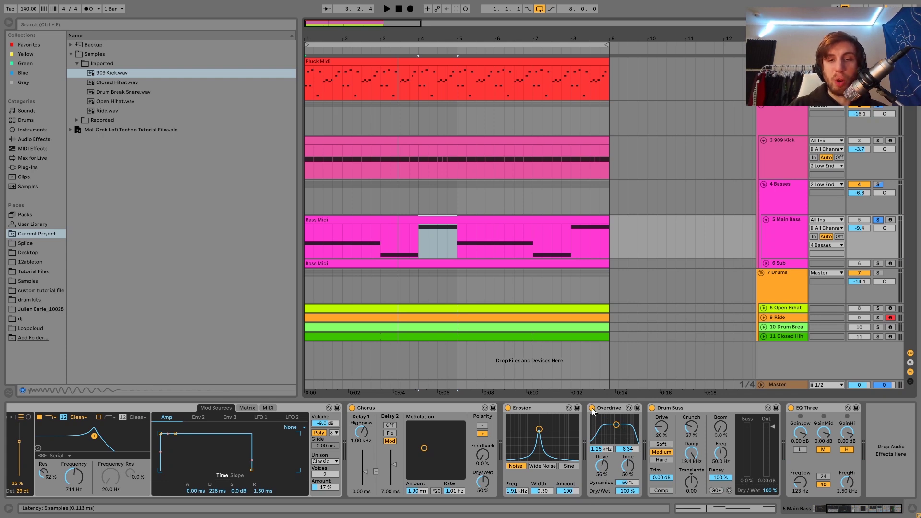
left_click(508, 408)
key("space")
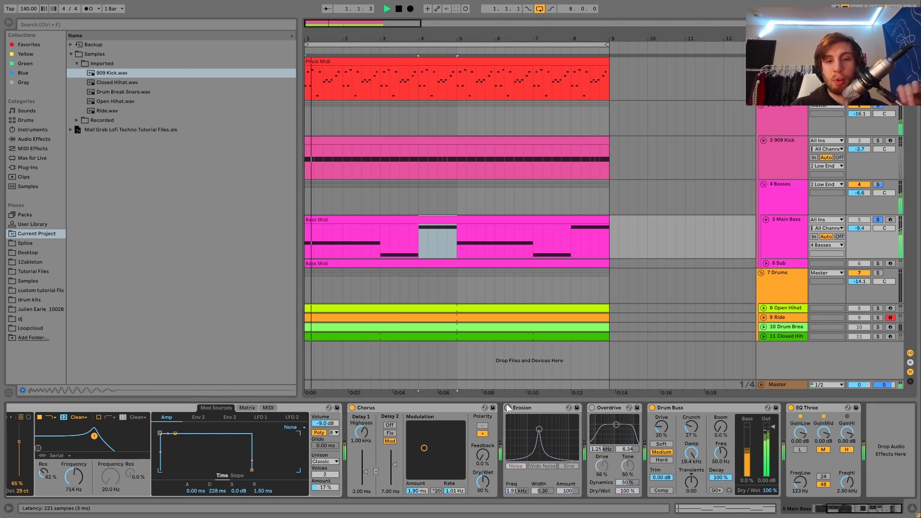
left_click(508, 407)
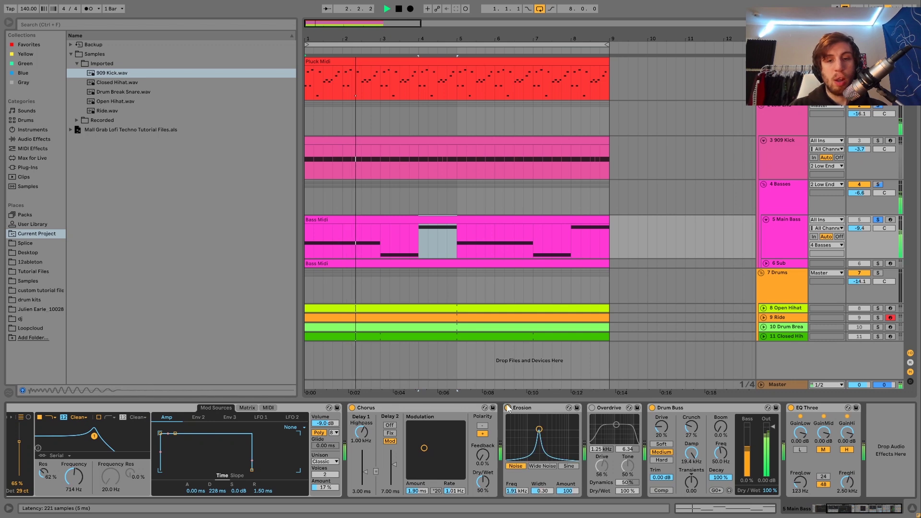
left_click(592, 408)
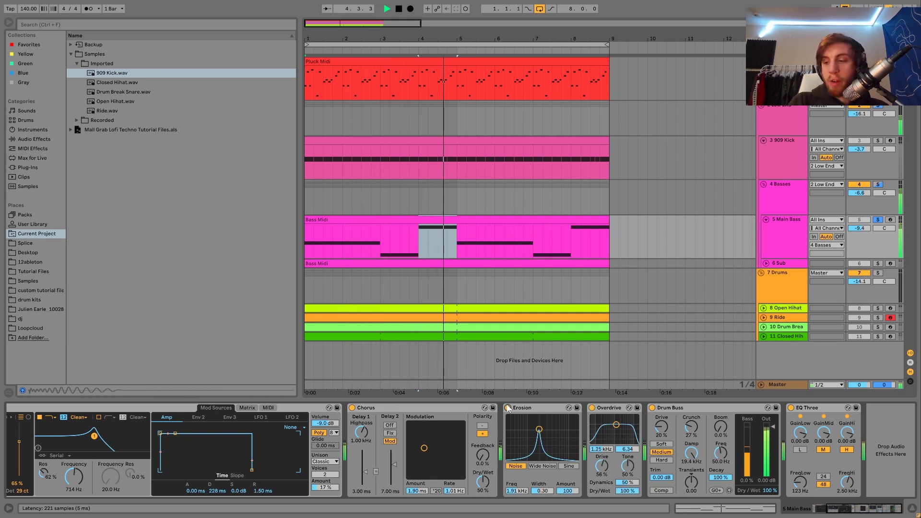
key("space")
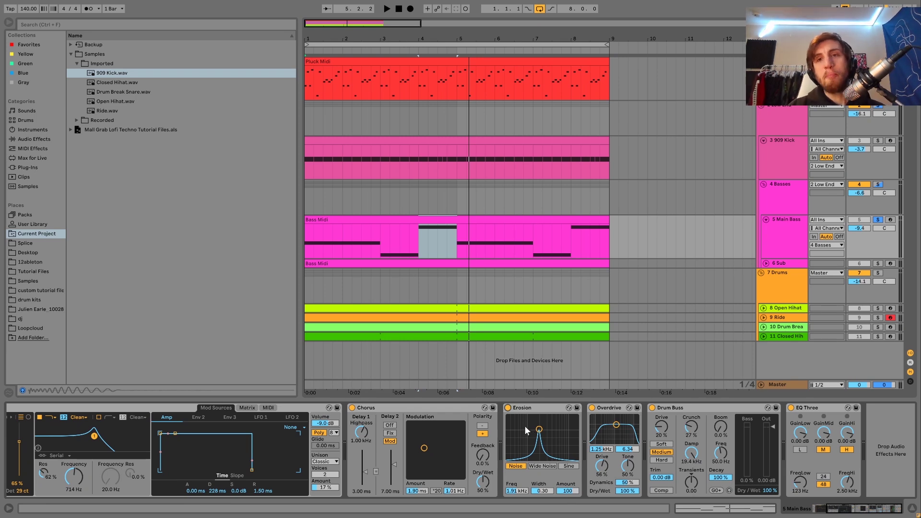
Step: Compare the Main Bass sound with Erosion bypassed and switched back on
key("space")
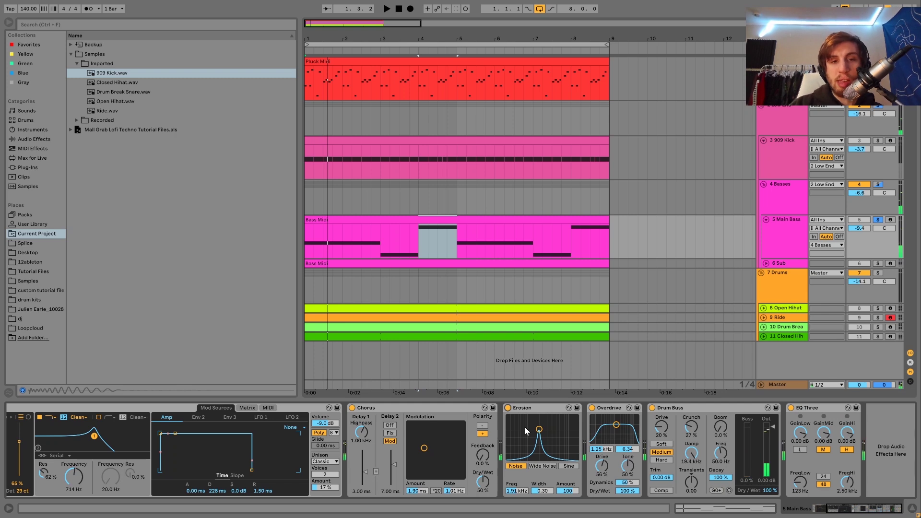
left_click(507, 407)
key("space")
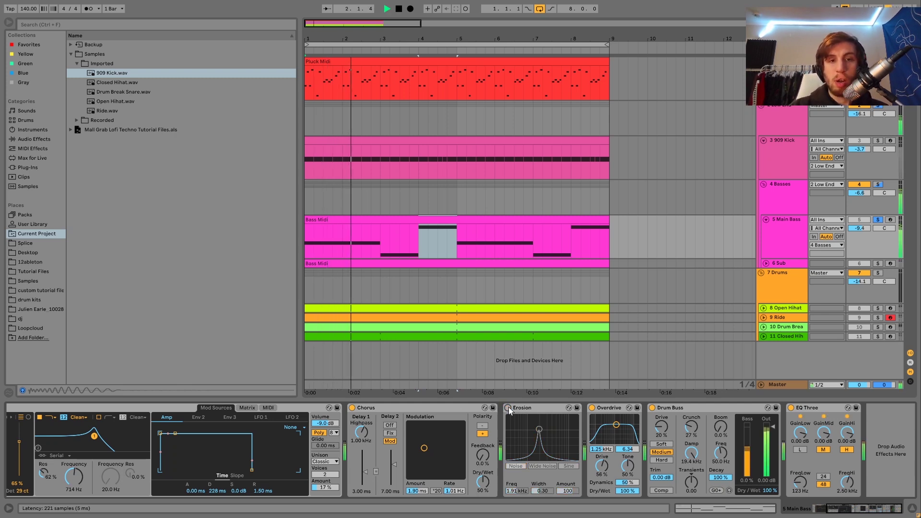
key("space")
left_click(508, 408)
key("space")
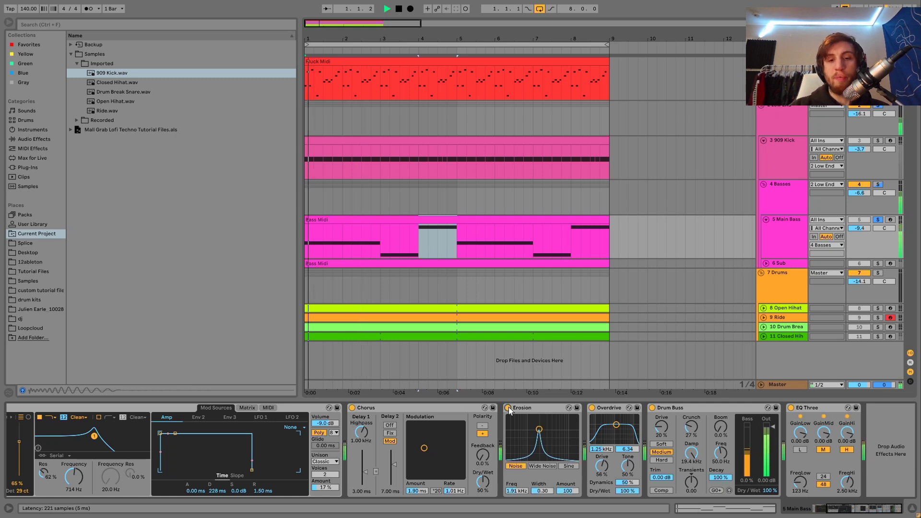
key("space")
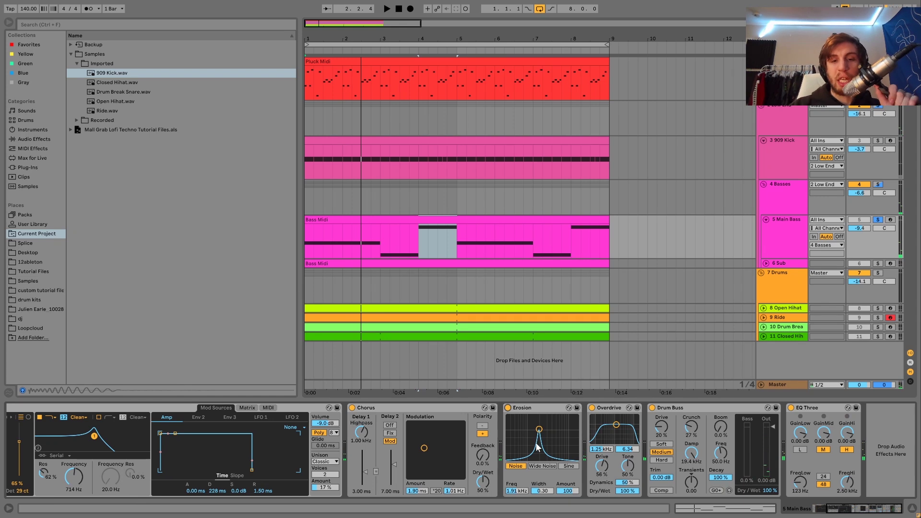
Step: Replay the soloed Main Bass several times to hear the effect of Overdrive and of EQ Three's low-frequency cut
key("space")
left_click(592, 408)
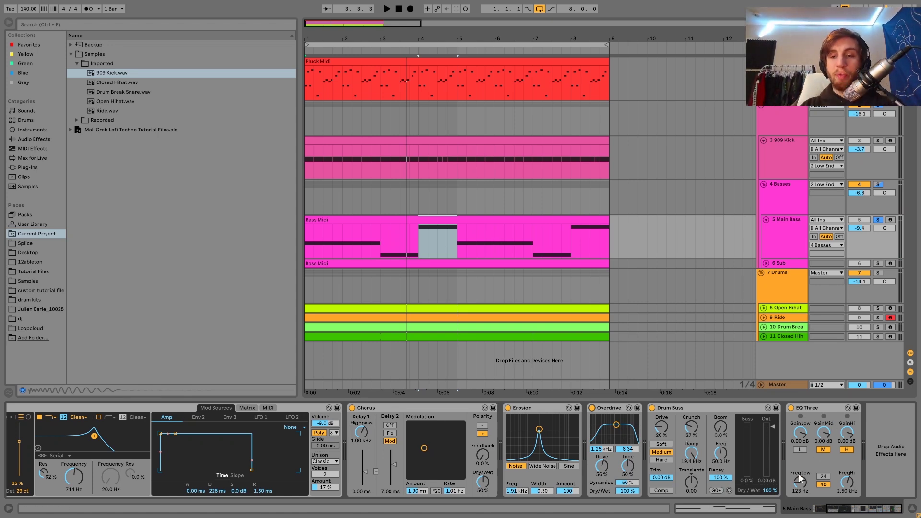
key("space")
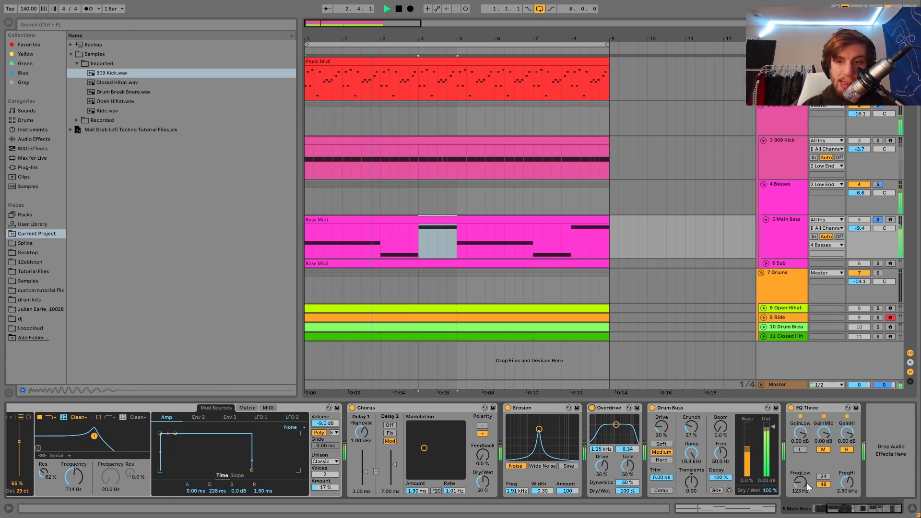
key("space")
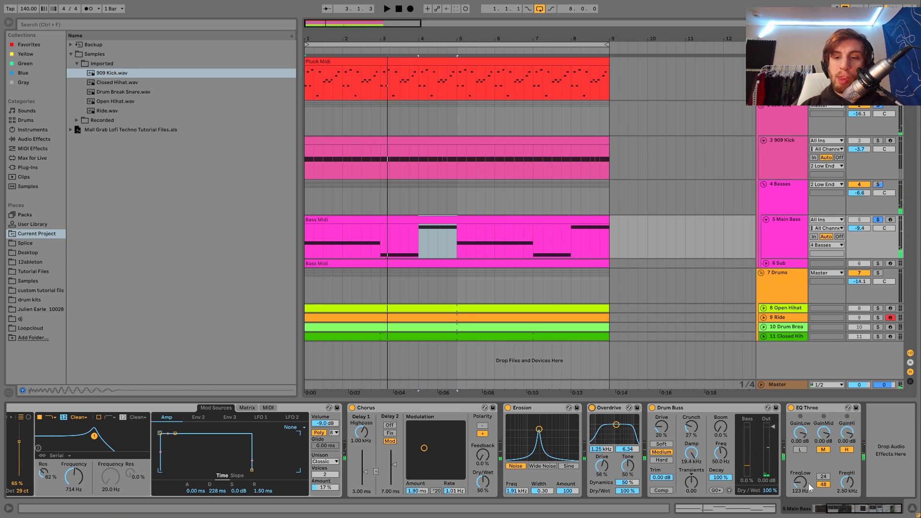
key("space")
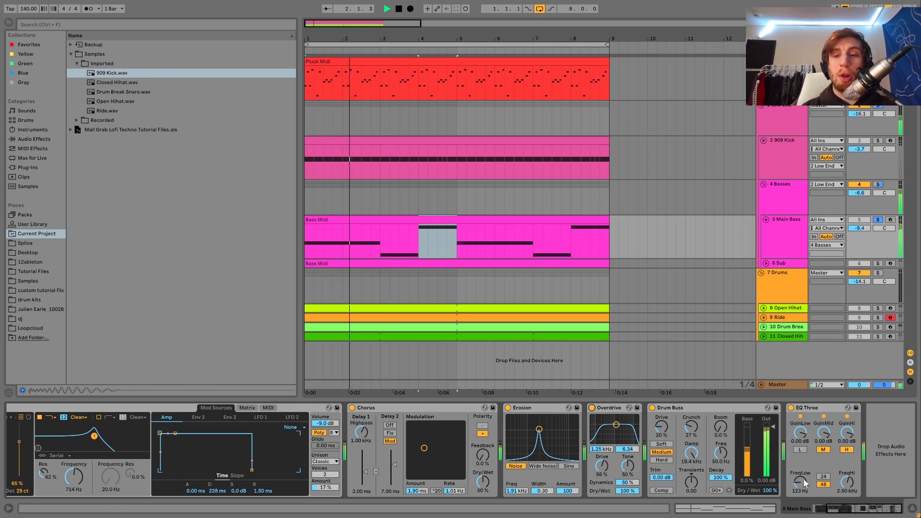
key("space")
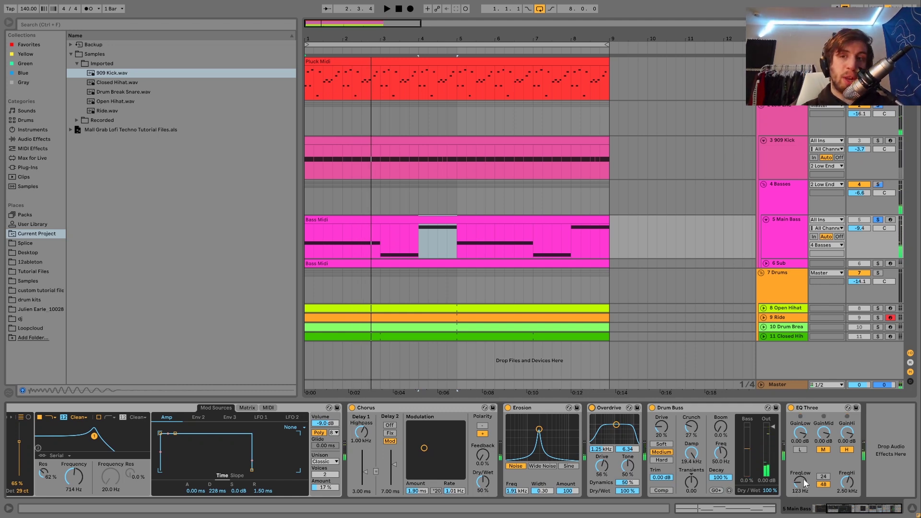
key("space")
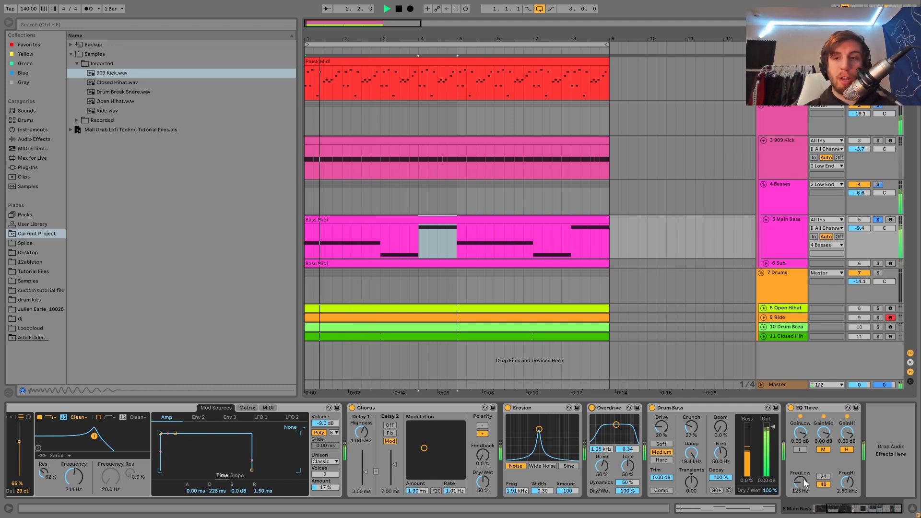
Step: Solo the Sub track, unfold it in the arrangement and select its Bass Midi clip
left_click(878, 264)
left_click(782, 263)
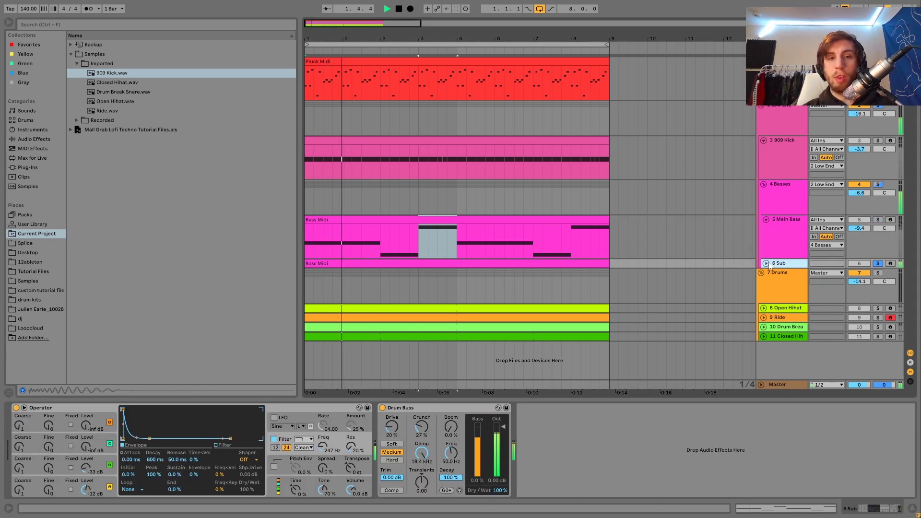
left_click(766, 263)
left_click(467, 264)
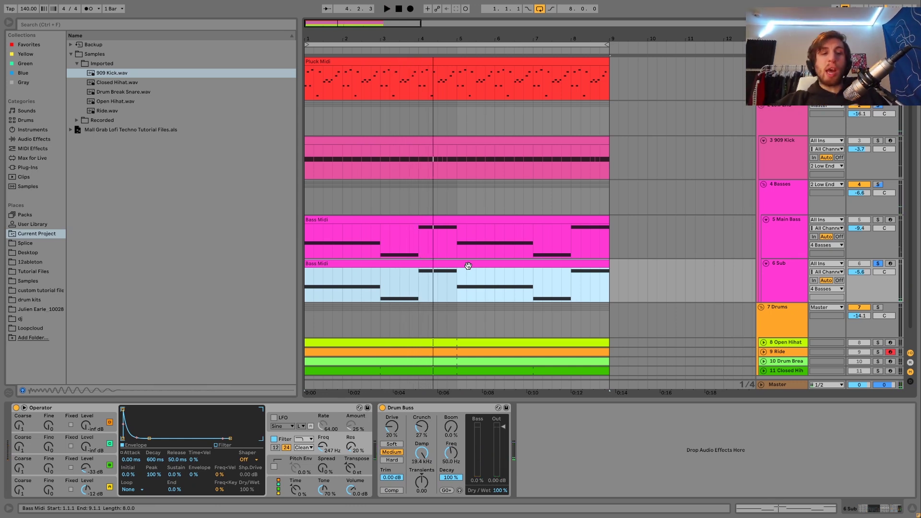
Step: Examine the settings of the Sub Operator's two audible oscillators, C and D, and its filter
left_click(105, 484)
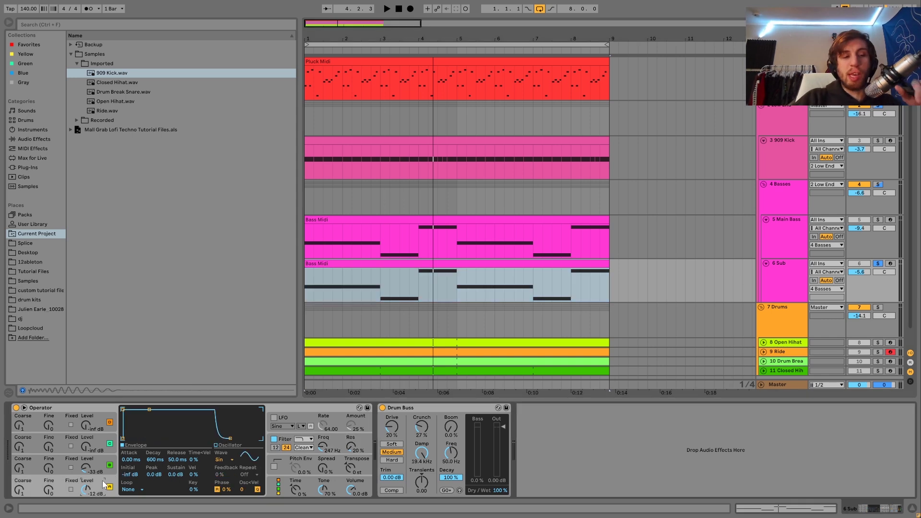
left_click(99, 459)
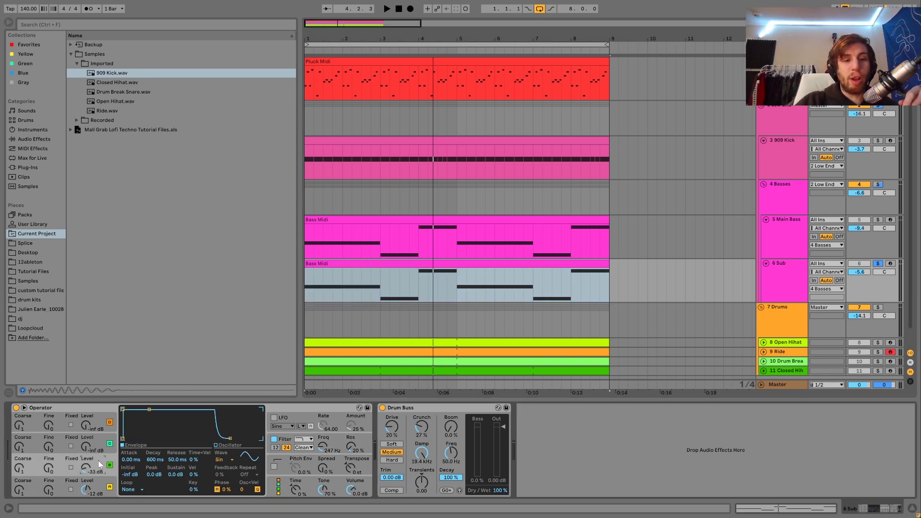
left_click(103, 483)
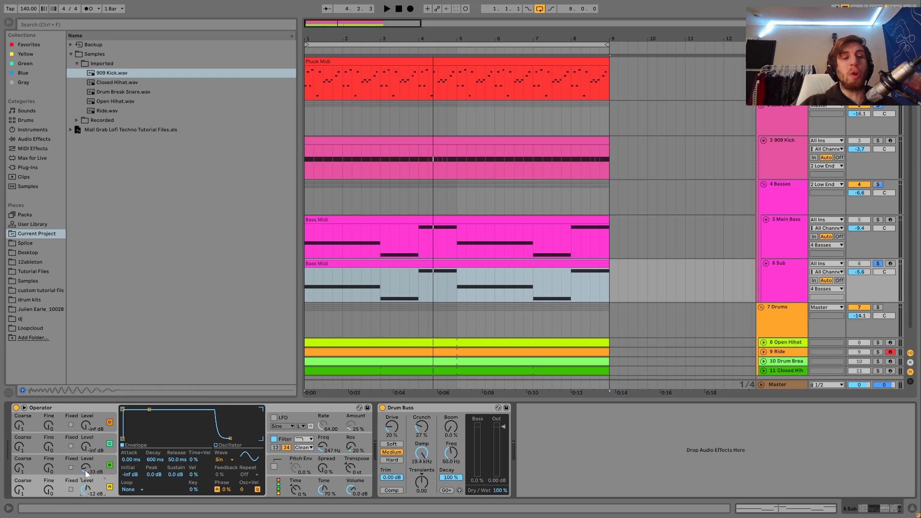
left_click(99, 460)
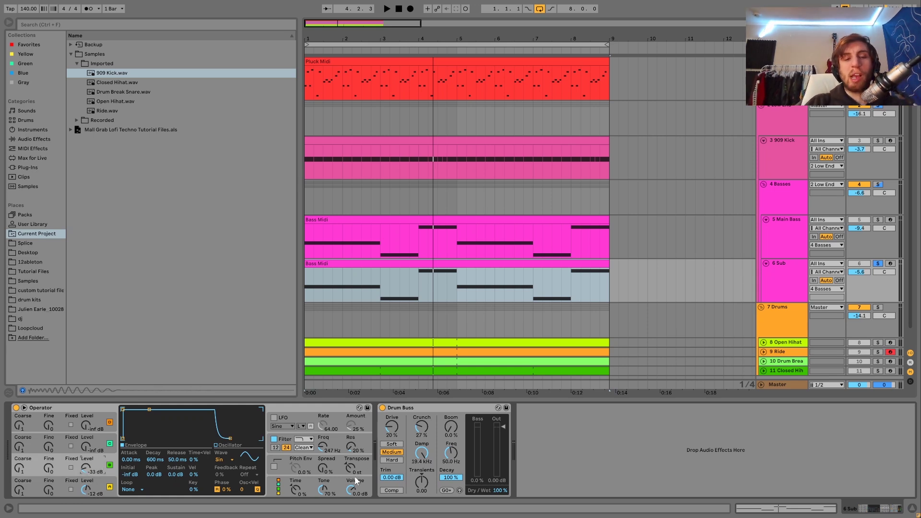
left_click(334, 445)
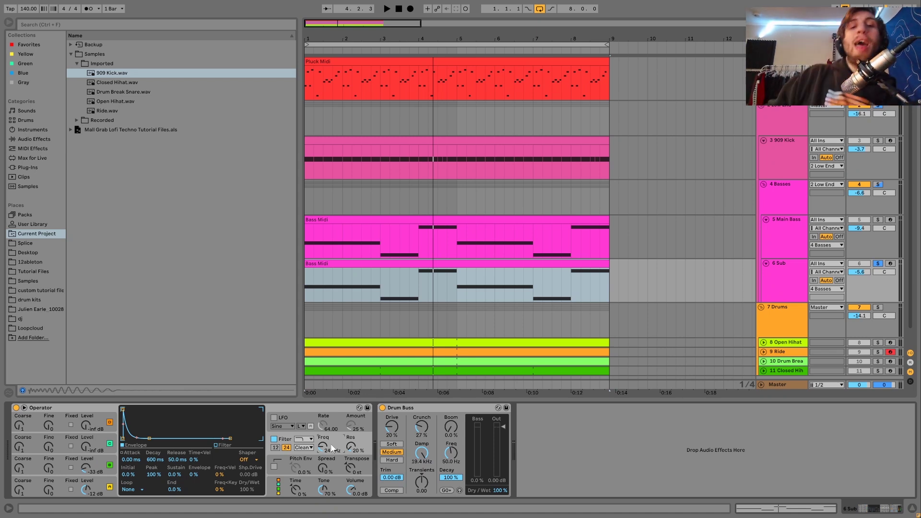
Step: Listen to the Sub, then solo the whole Basses group and show its effect chain
key("space")
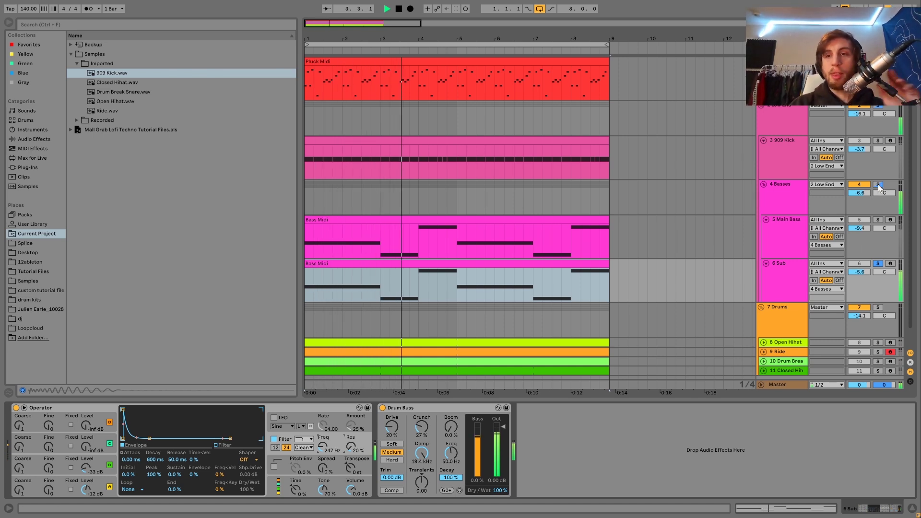
left_click(783, 192)
key("space")
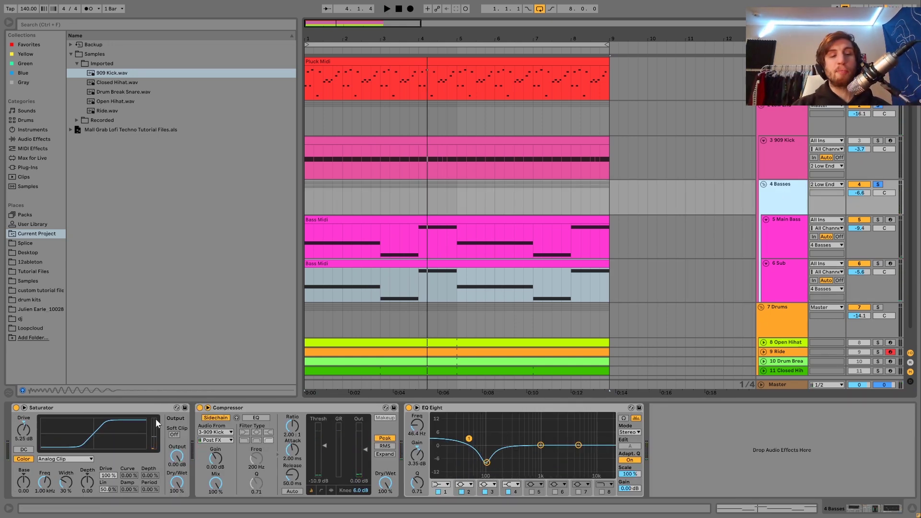
Step: Bypass EQ Eight, Compressor and Saturator on the Basses group and listen while restoring Saturator and then the other two effects
left_click(408, 407)
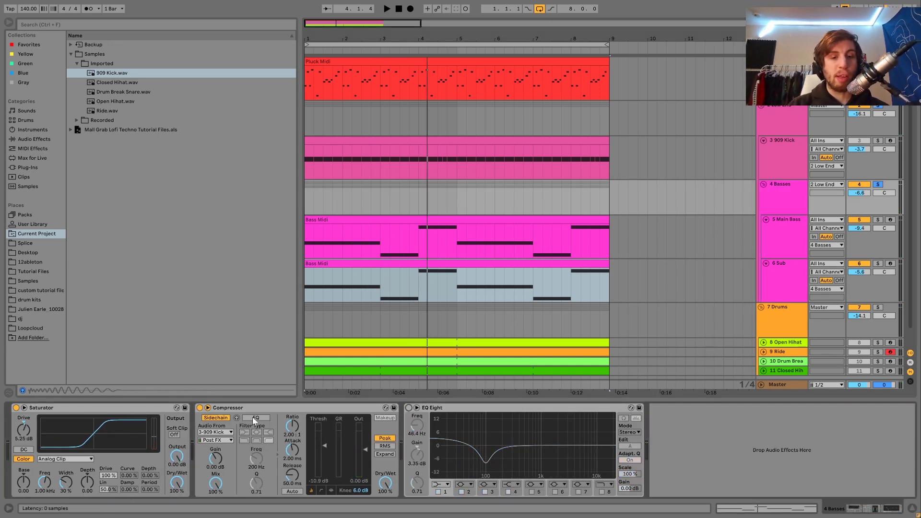
left_click(199, 407)
left_click(16, 408)
key("space")
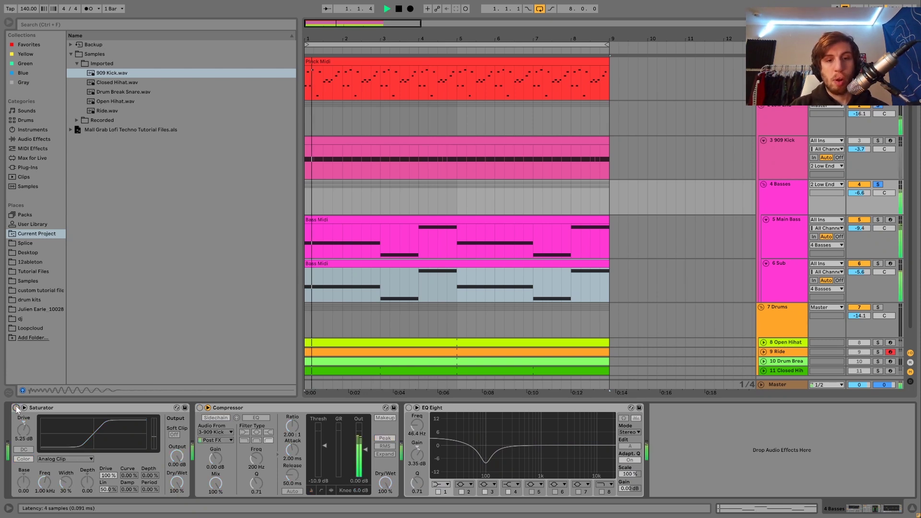
left_click(16, 408)
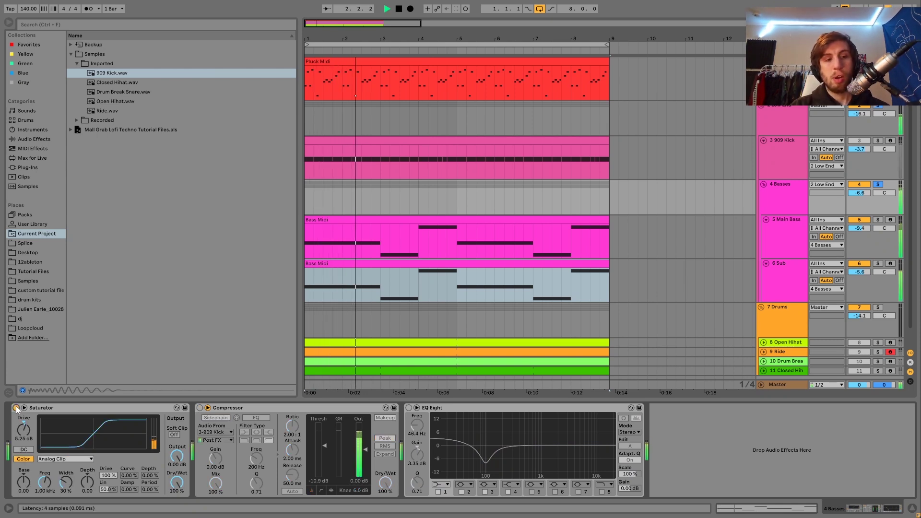
key("ctrl+z")
key("ctrl+z")
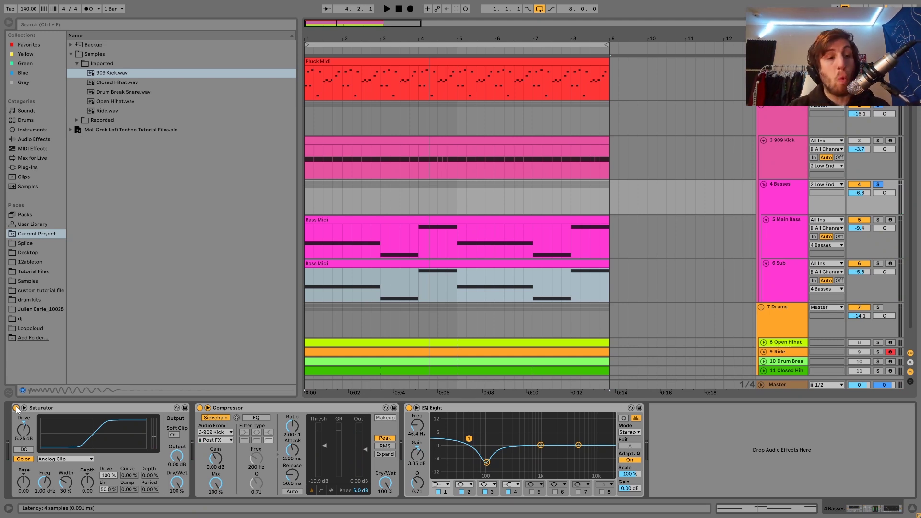
Step: Examine the Basses group's Saturator and sidechained Compressor, collapsing and re-expanding the Compressor
left_click(44, 408)
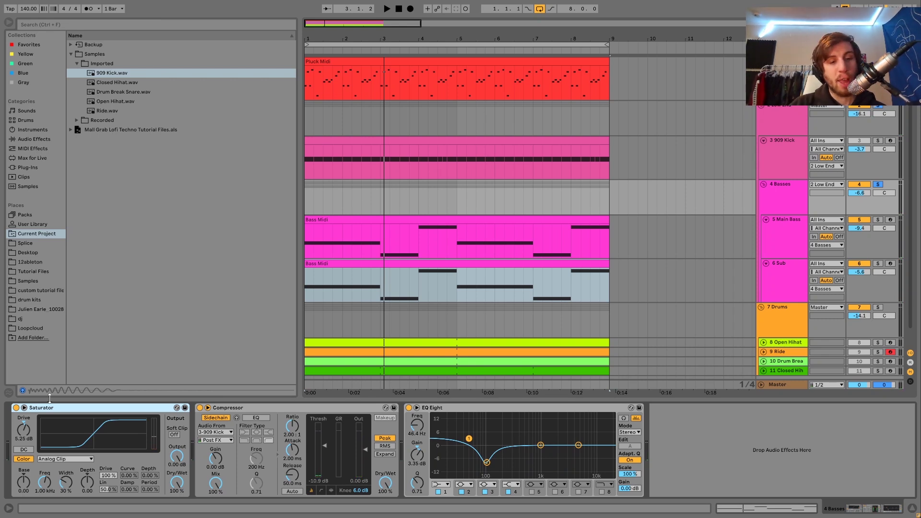
double_click(268, 407)
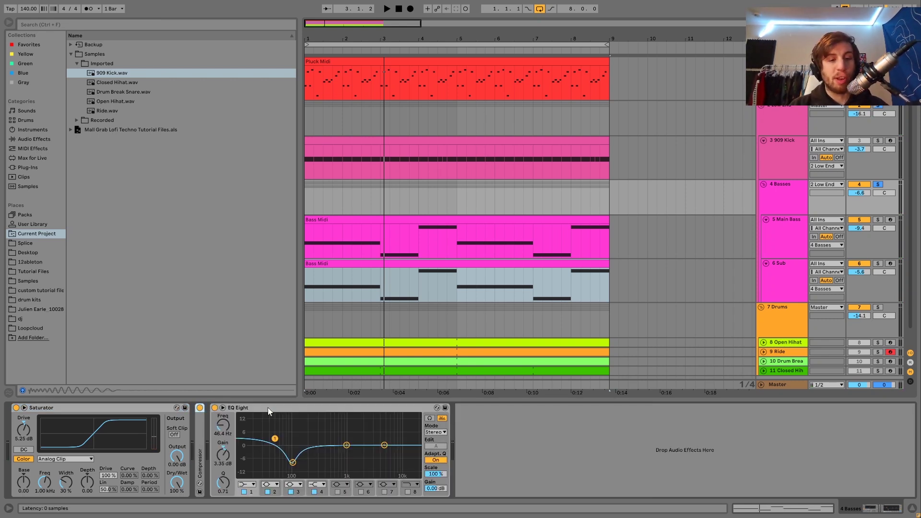
double_click(198, 451)
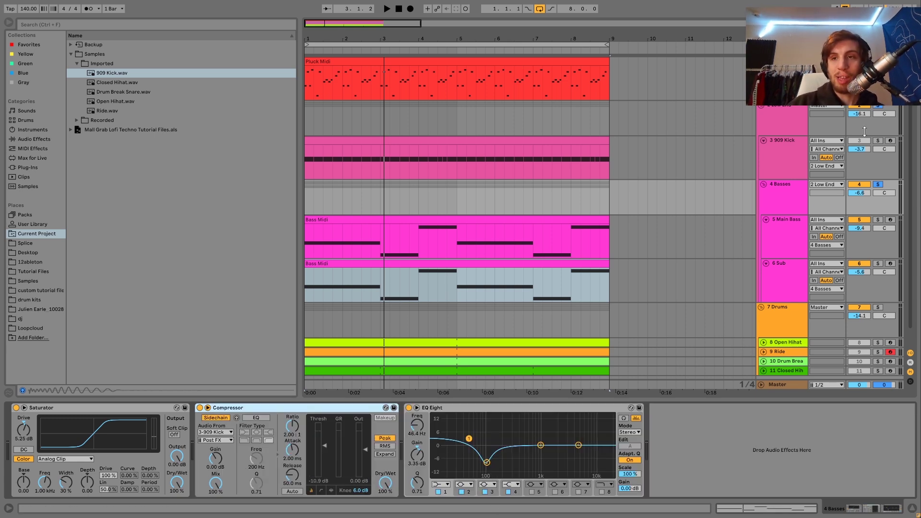
Step: Show the Low End group's Saturator, bypass and restore it, and listen to the group with and without the effect
left_click(783, 120)
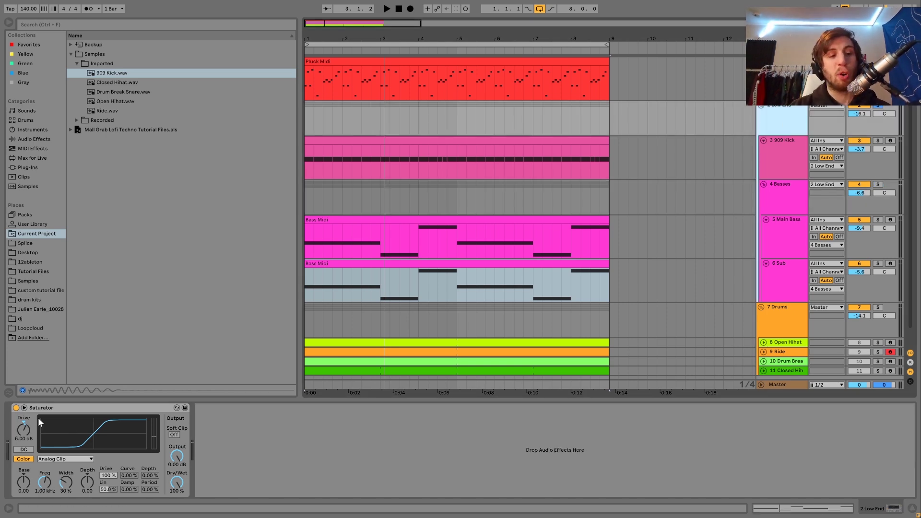
left_click(16, 408)
left_click(16, 408)
key("space")
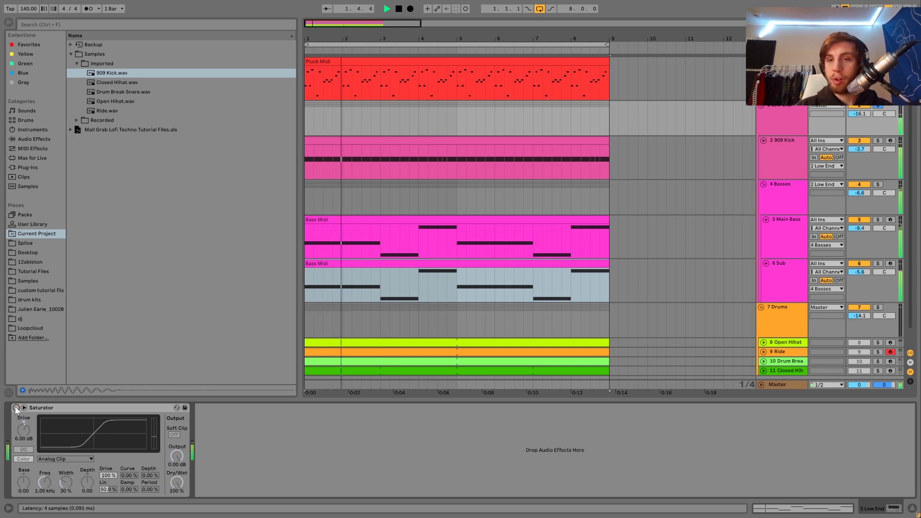
left_click(16, 407)
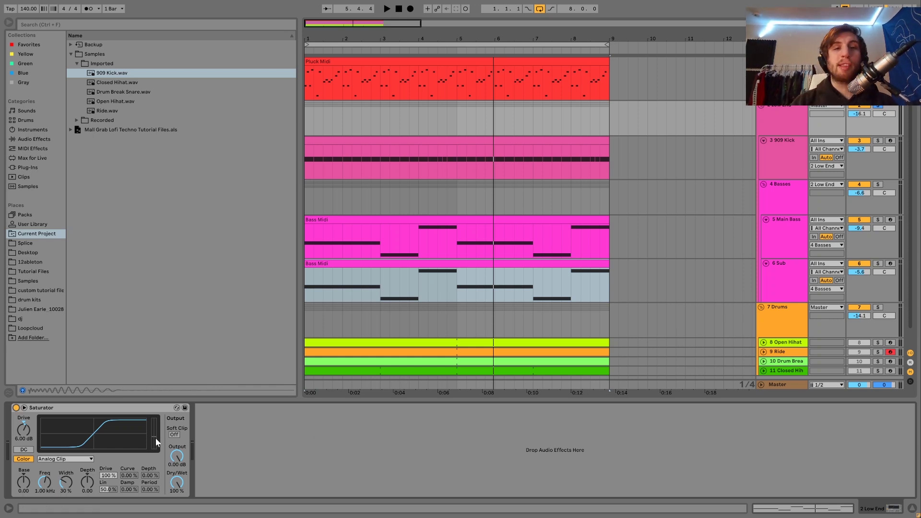
key("space")
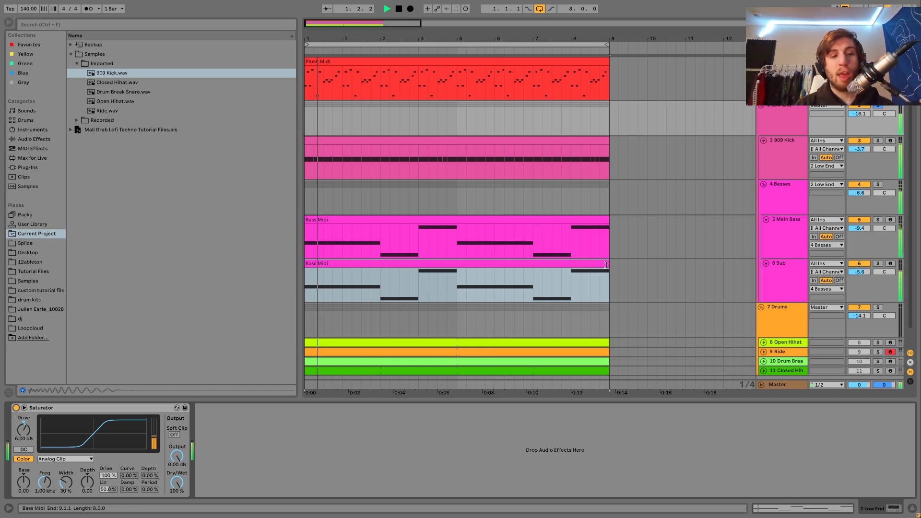
key("space")
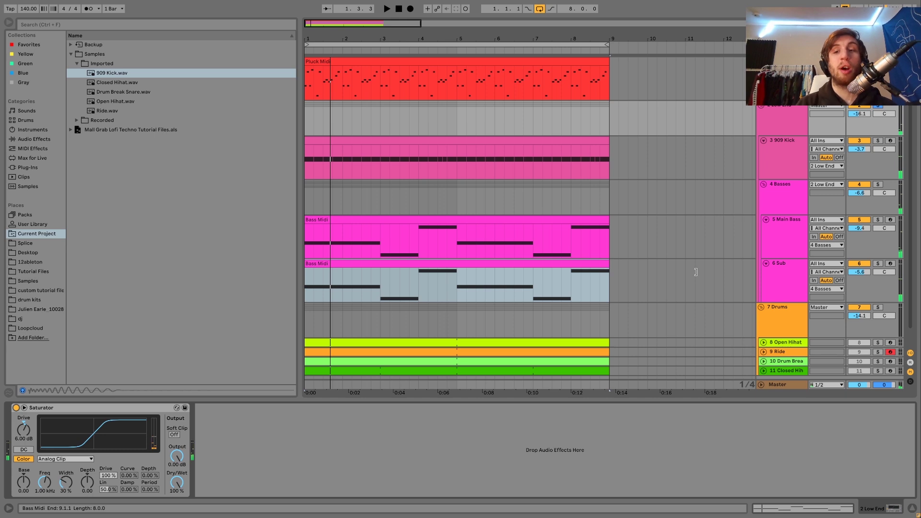
Step: Show the Drums group's effect chain briefly, then return to the Low End group and listen to it
left_click(801, 315)
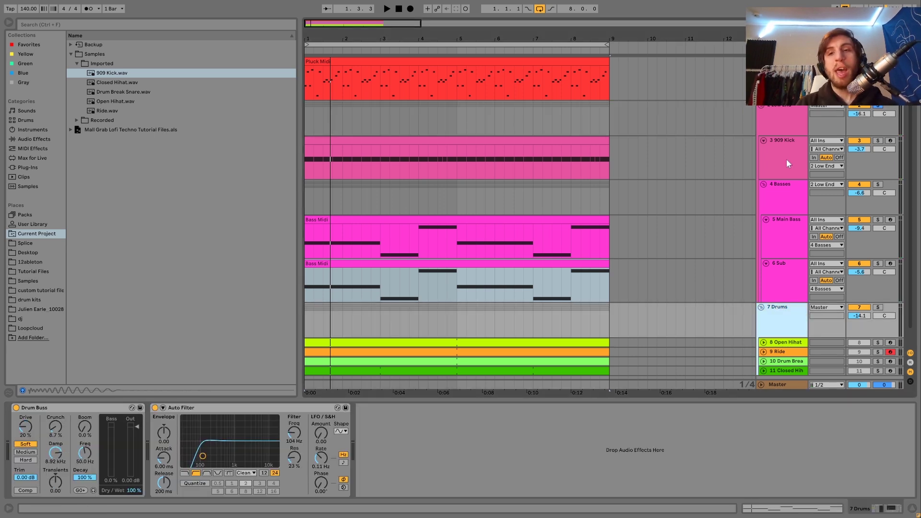
left_click(776, 132)
key("space")
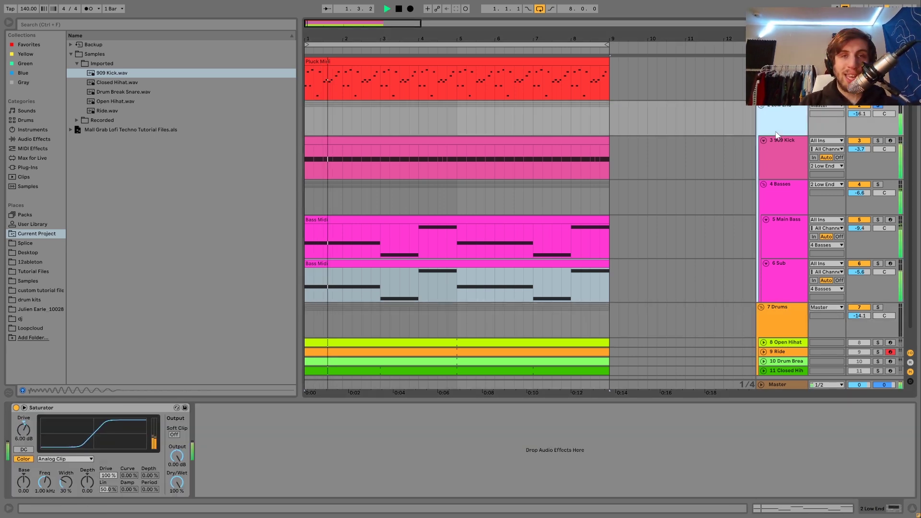
key("space")
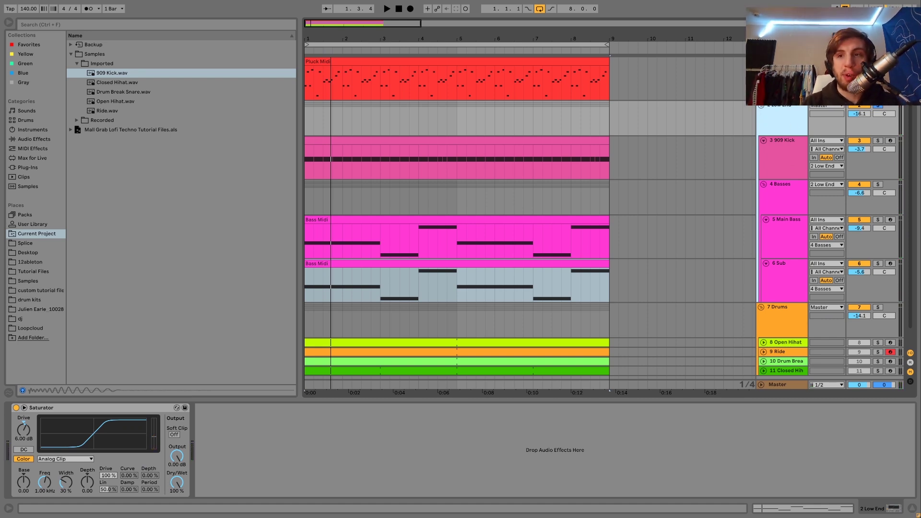
Step: Unsolo the Low End group to hear the full mix, then solo the Drums group and listen from the start
key("space")
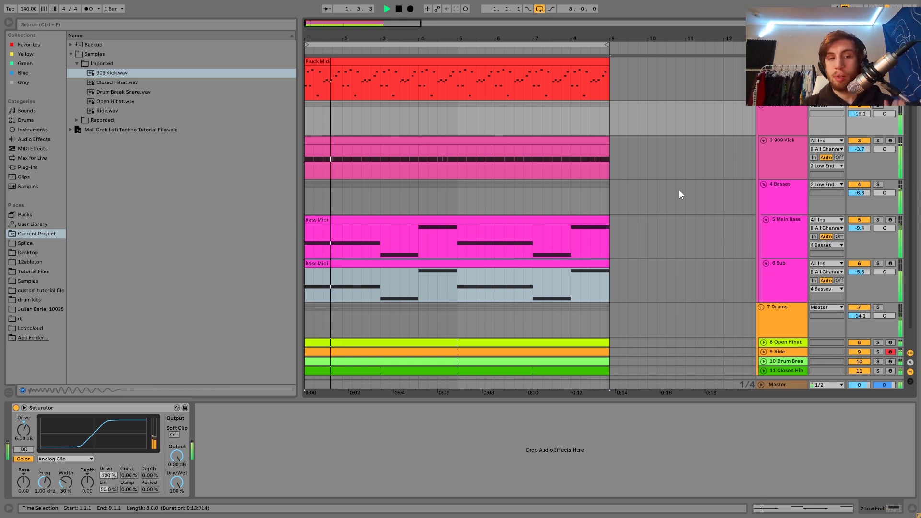
scroll(679, 190, "down", 1)
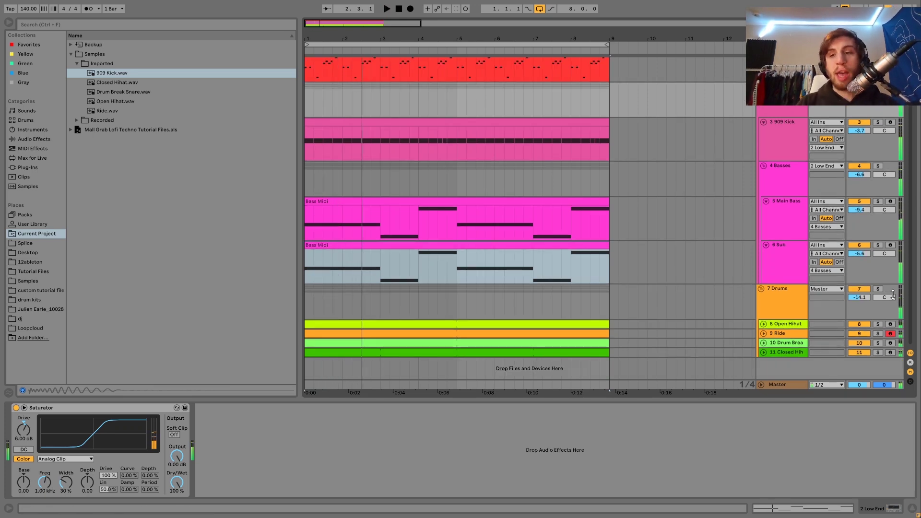
left_click(878, 289)
key("space")
key("space")
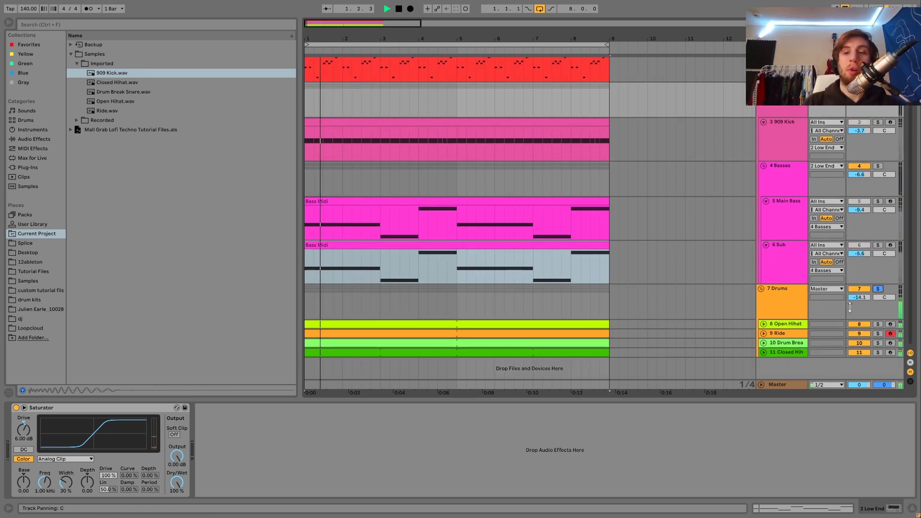
Step: Solo and unfold the Open Hihat track, listen to its pattern, and examine its sampler's control and sample settings
left_click(777, 327)
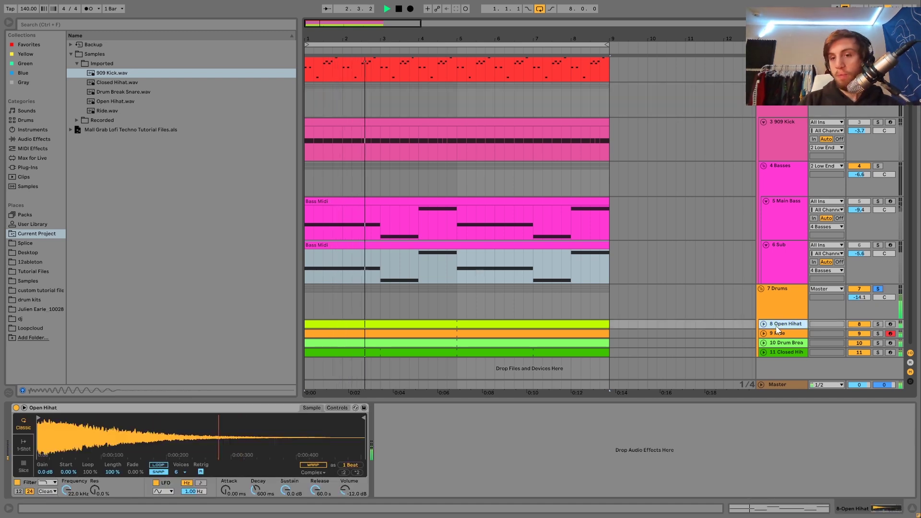
left_click(877, 324)
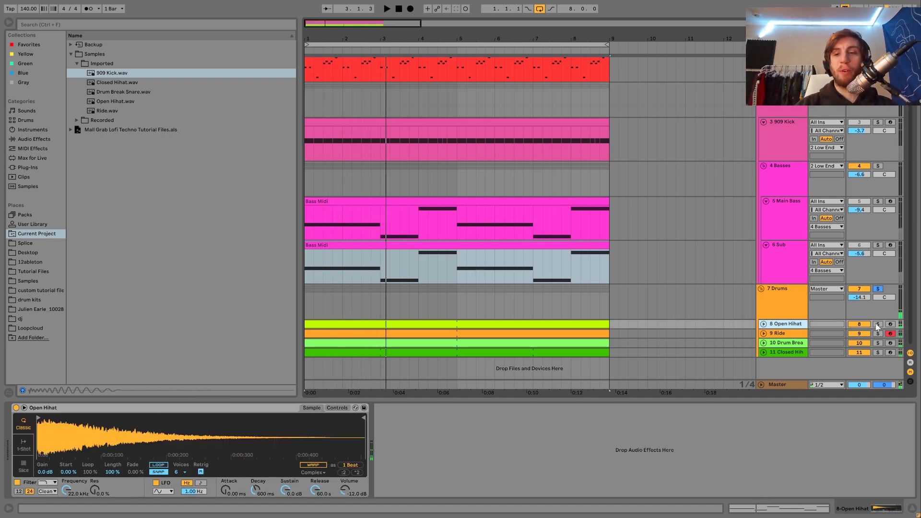
key("space")
key("space")
left_click(764, 325)
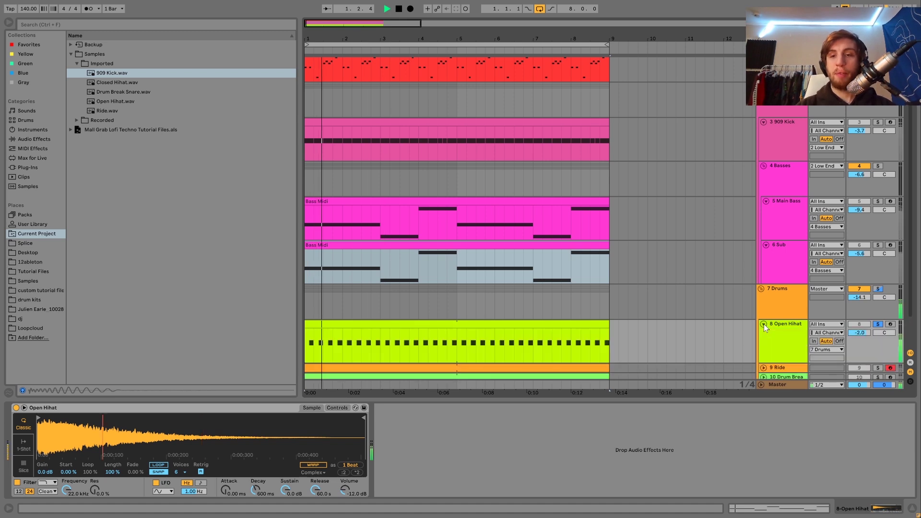
left_click(337, 407)
key("space")
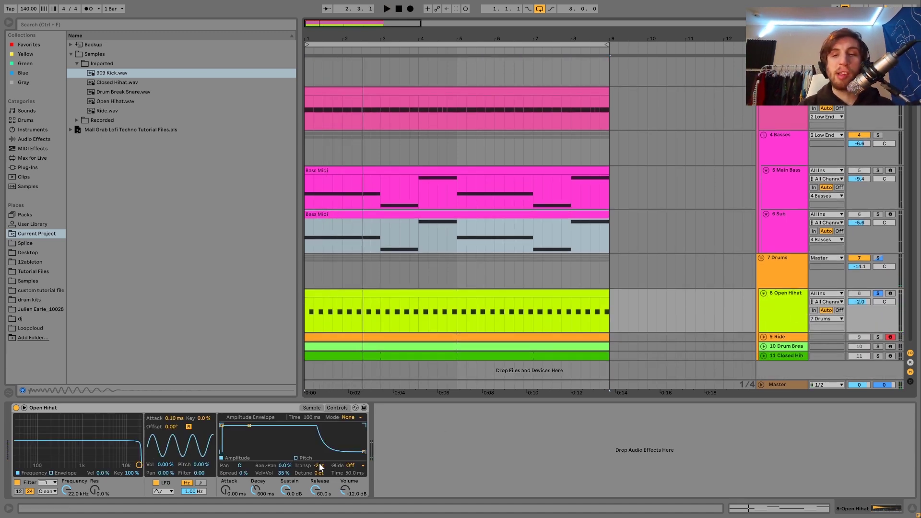
left_click(312, 408)
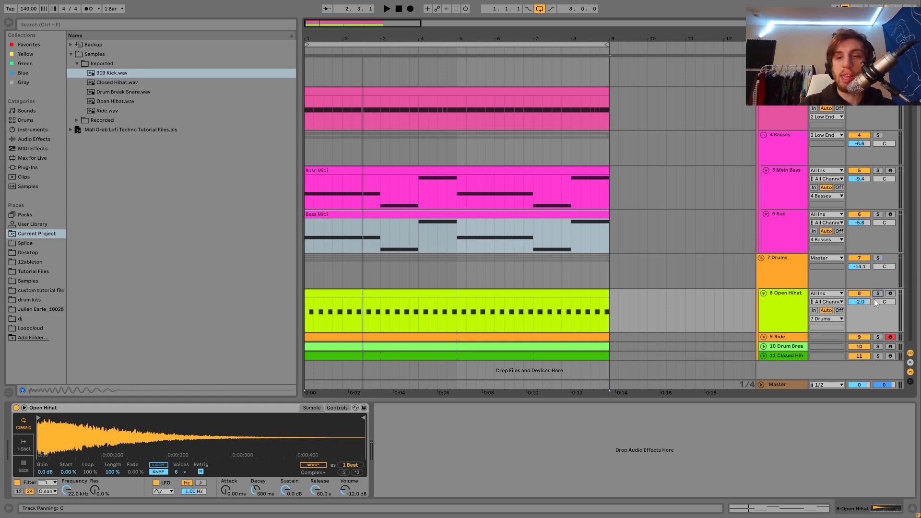
Step: Play the full mix with the Ride track muted, then unmute the Ride during playback to compare
key("space")
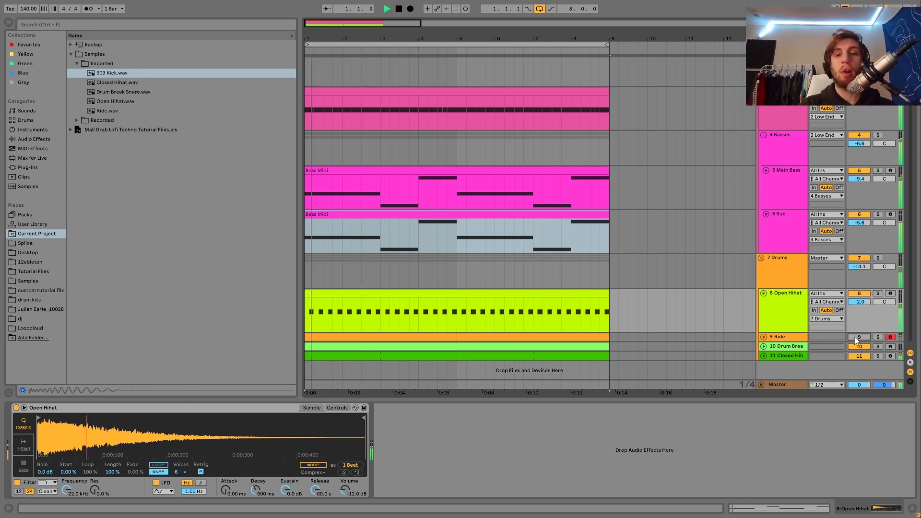
left_click(778, 319)
key("space")
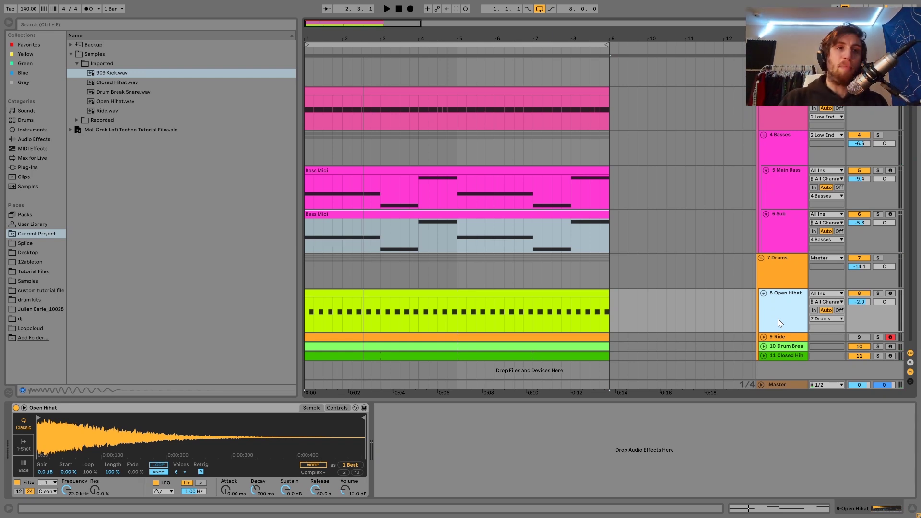
key("space")
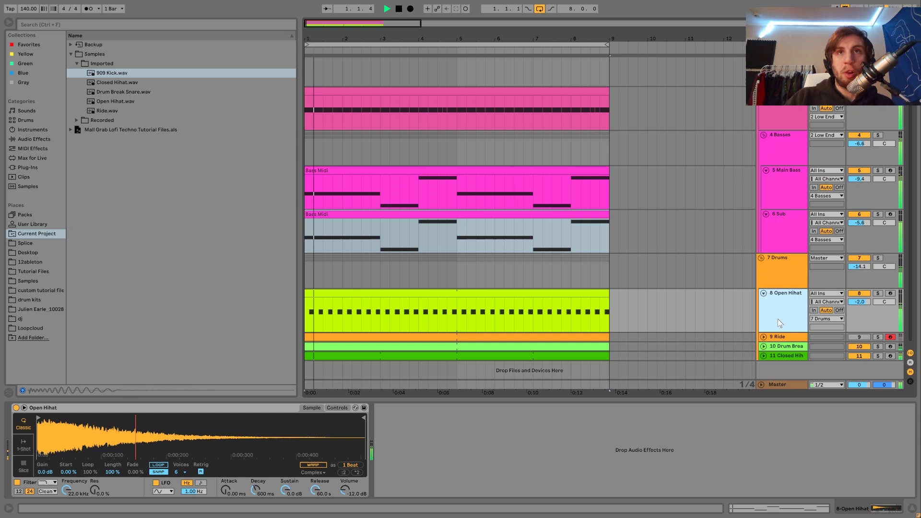
left_click(867, 337)
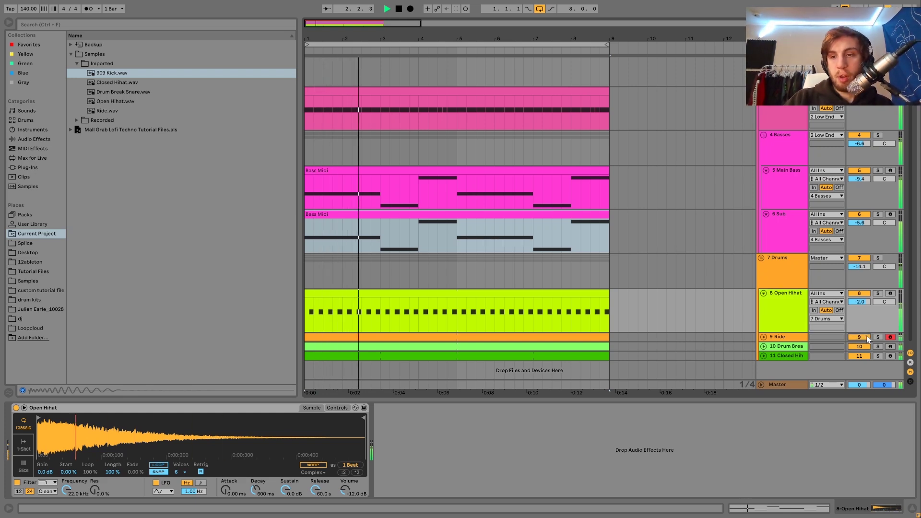
key("space")
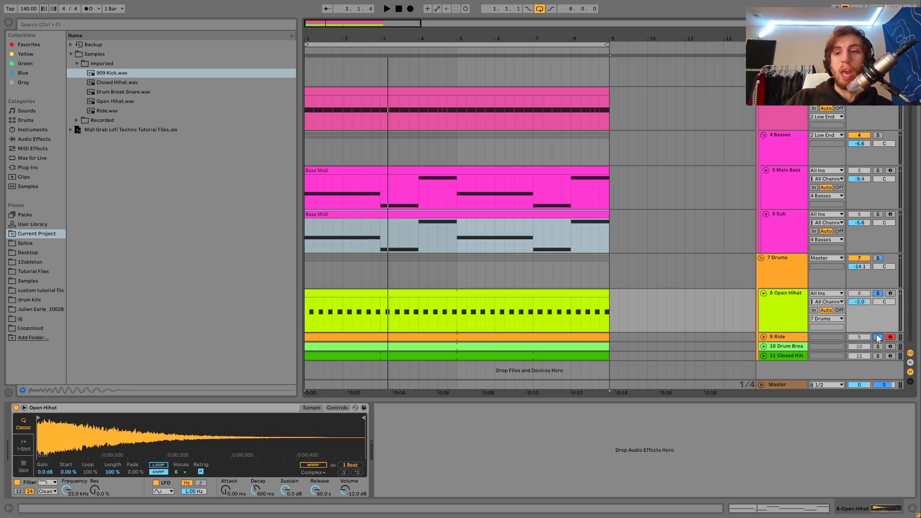
Step: Solo the Open Hihat and Ride, comparing the hi-hat alone with both together, and keep the Open Hihat's sampler shown
key("space")
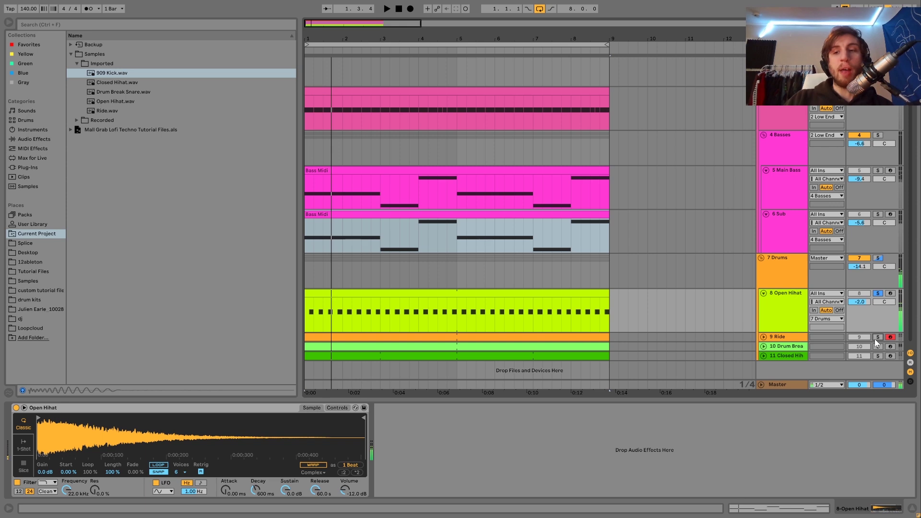
left_click(877, 337)
key("space")
left_click(879, 294, "ctrl")
left_click(787, 310)
key("space")
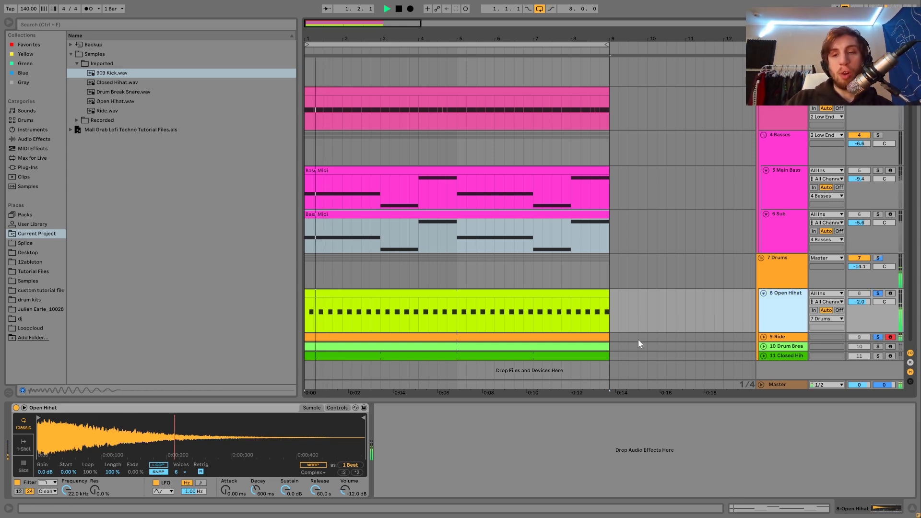
key("space")
Step: Lower the Open Hihat sampler's transposition to -2 st while it plays, then clear the drum solos
left_click(340, 411)
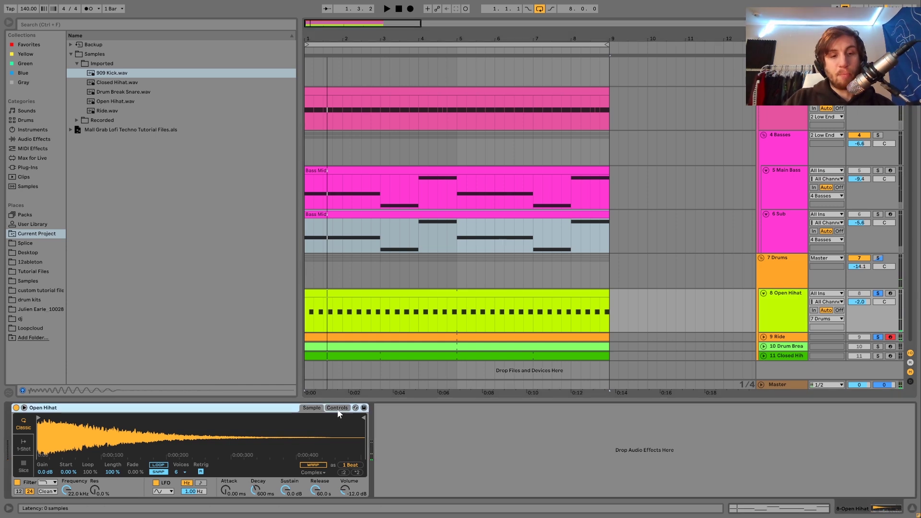
left_click(335, 409)
left_click(319, 465)
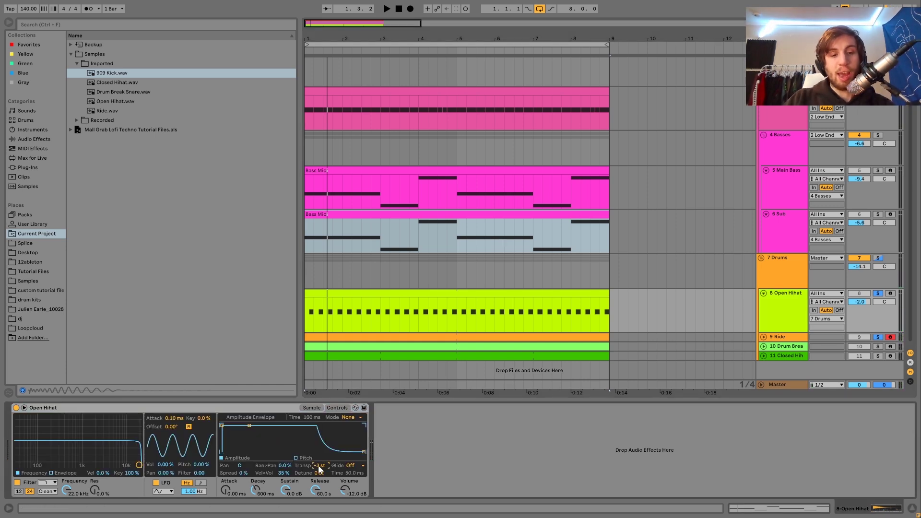
key("space")
key("Down")
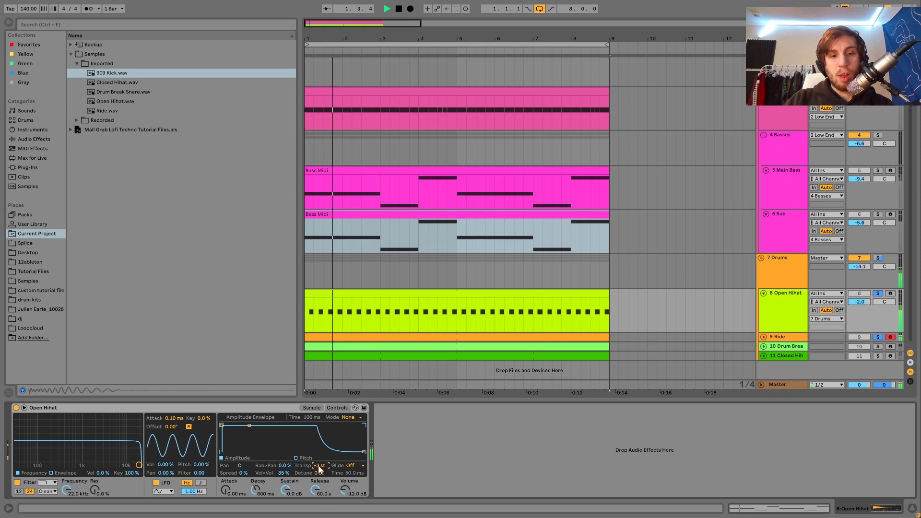
key("Down")
key("Down")
key("Down")
key("Down")
key("Down")
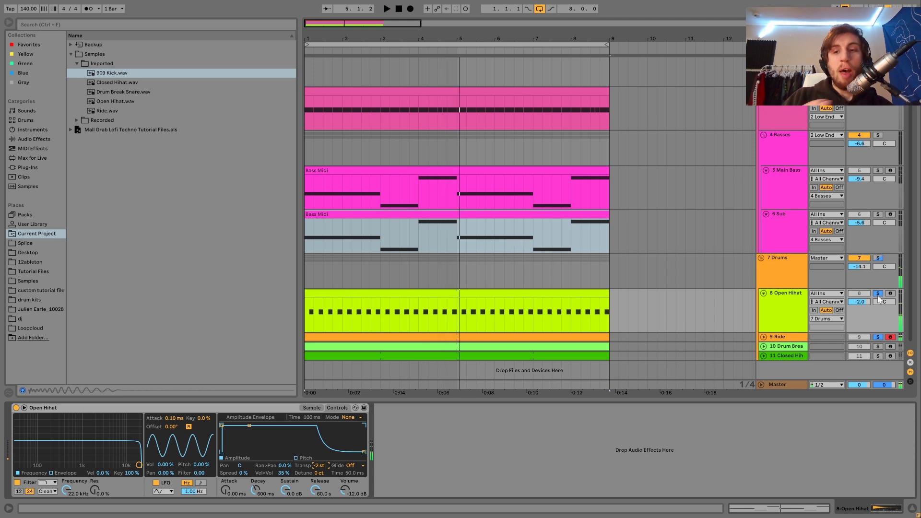
left_click(878, 297)
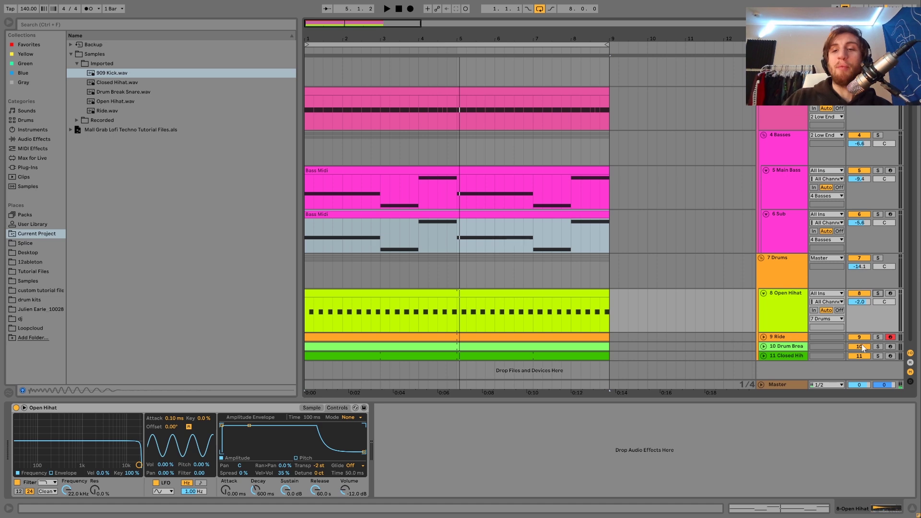
Step: Show the Ride track's sampler, solo the Ride to listen to it, then clear the solo
left_click(798, 337)
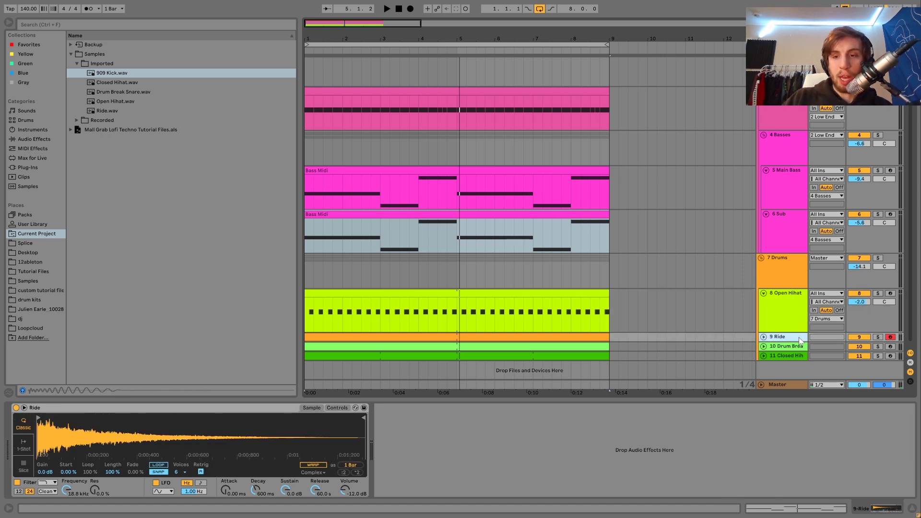
left_click(878, 337)
key("space")
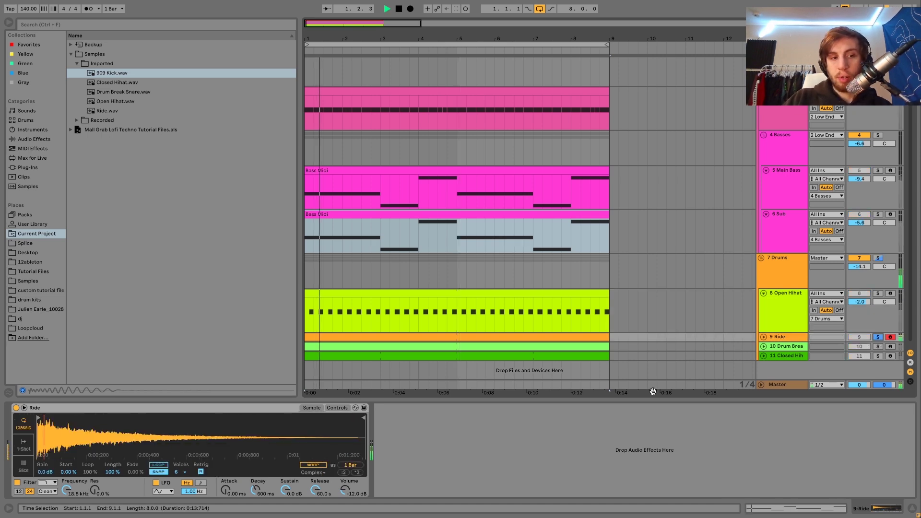
key("space")
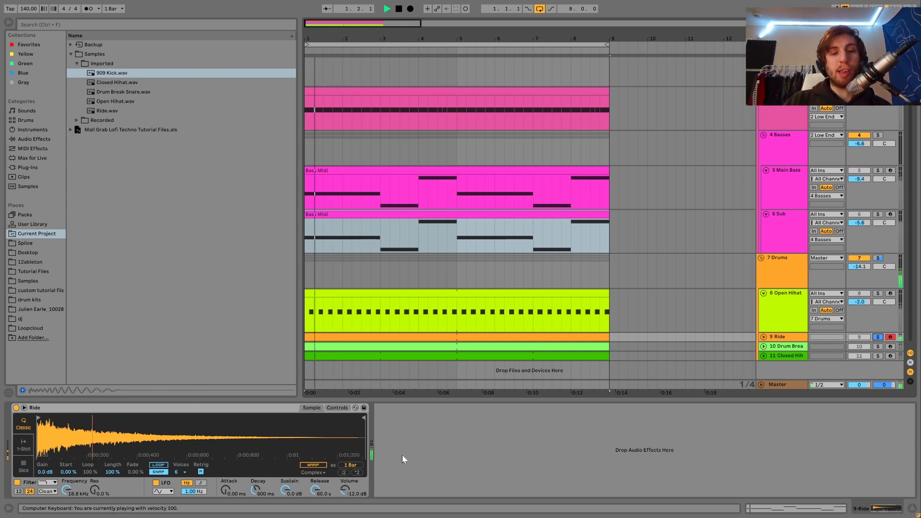
left_click(878, 337)
left_click(822, 335)
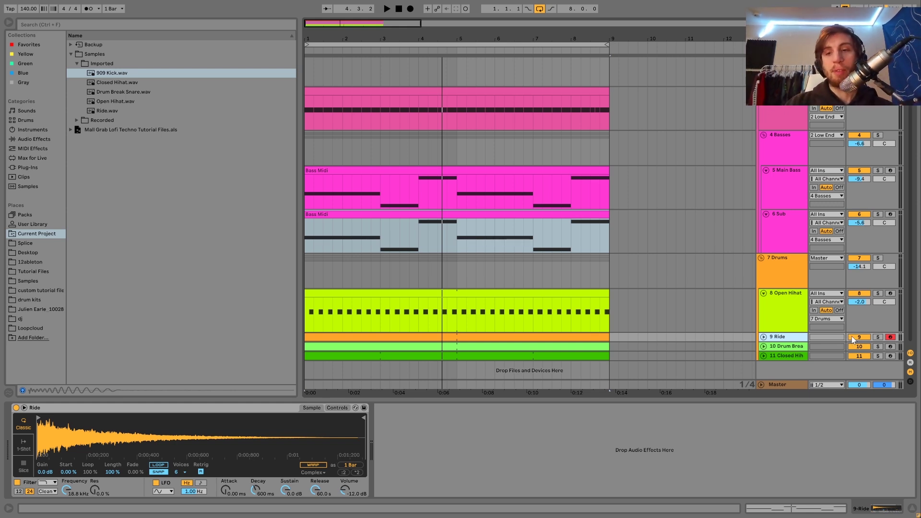
Step: Mute the Ride, play the whole arrangement without it, and unmute it during playback
left_click(852, 337)
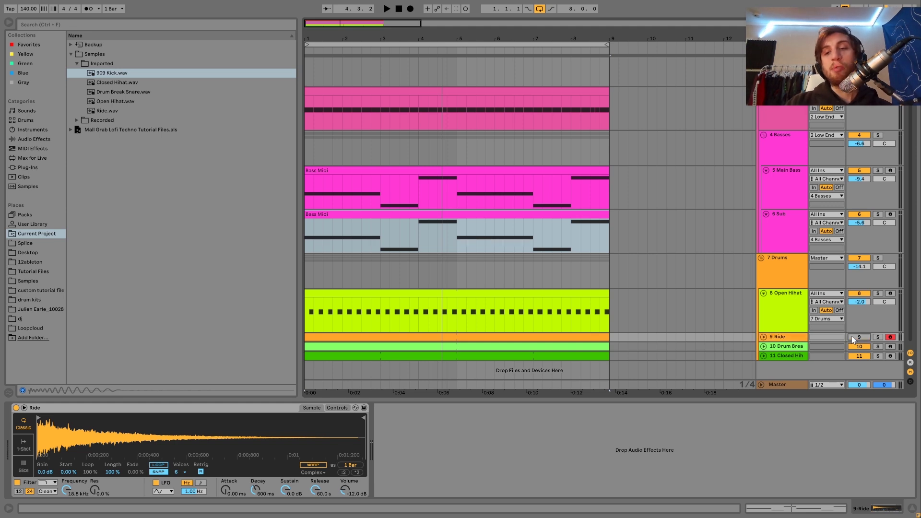
key("space")
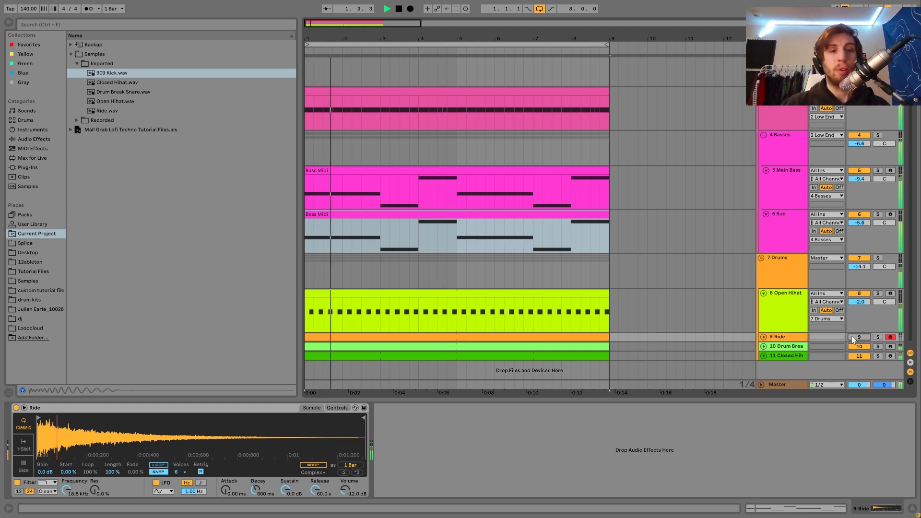
left_click(852, 337)
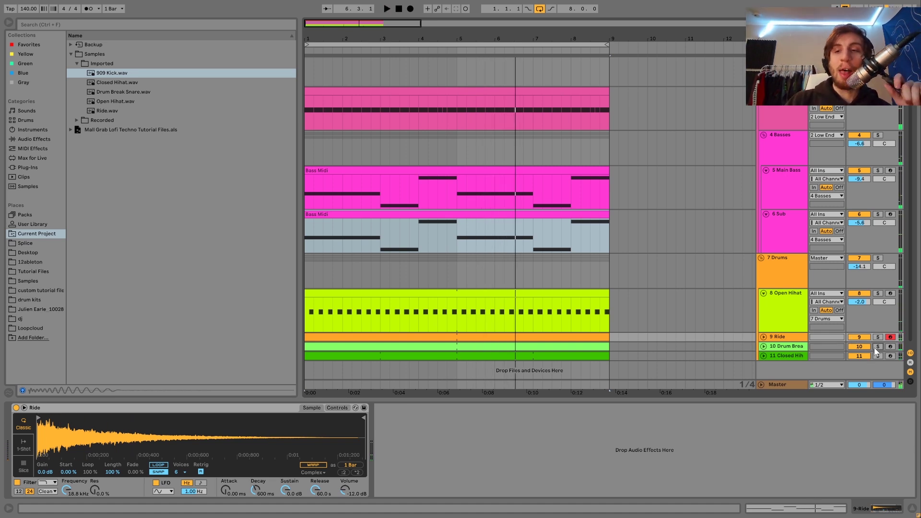
Step: Solo the Drum Break track, unfold it and listen to it, show its sampler's sample waveform, and clear the solo
left_click(874, 347)
double_click(794, 346)
key("space")
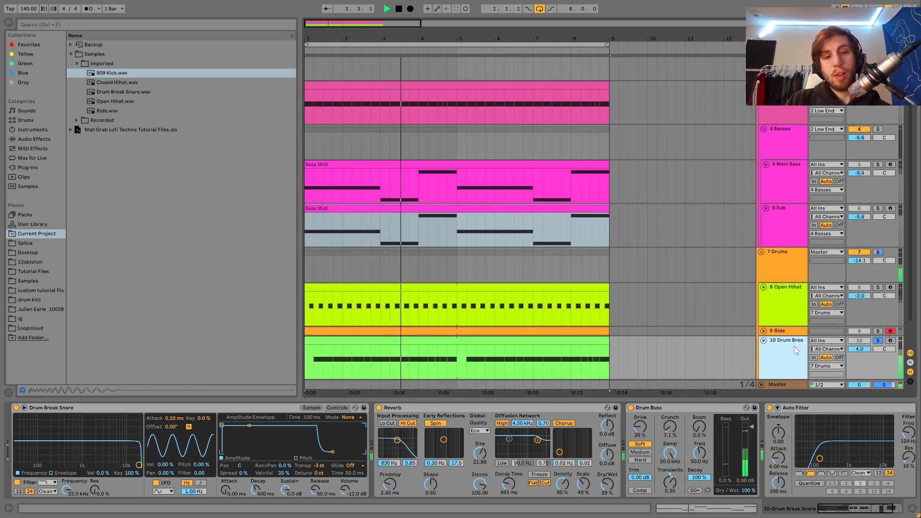
key("space")
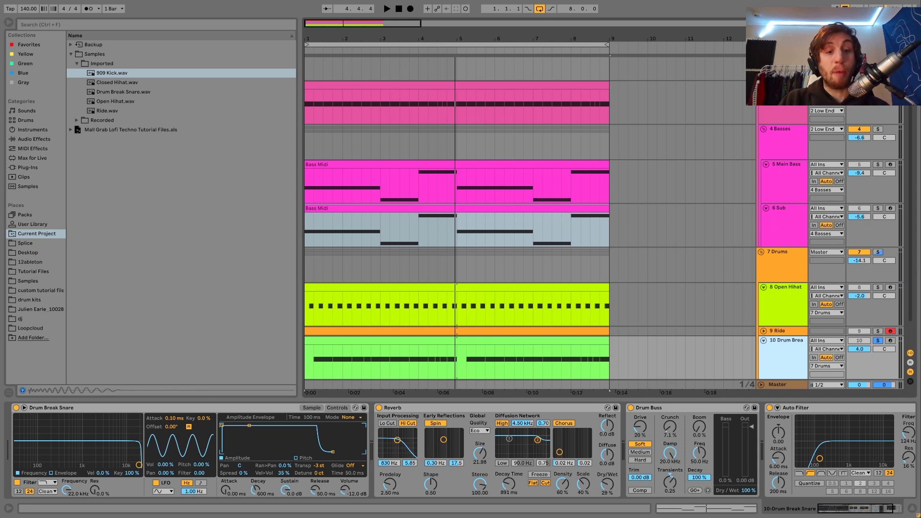
left_click(311, 408)
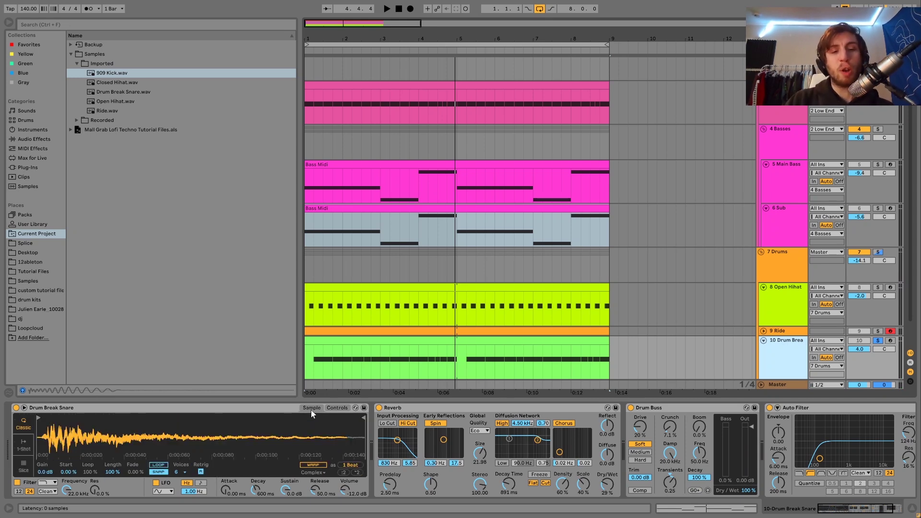
left_click(879, 341)
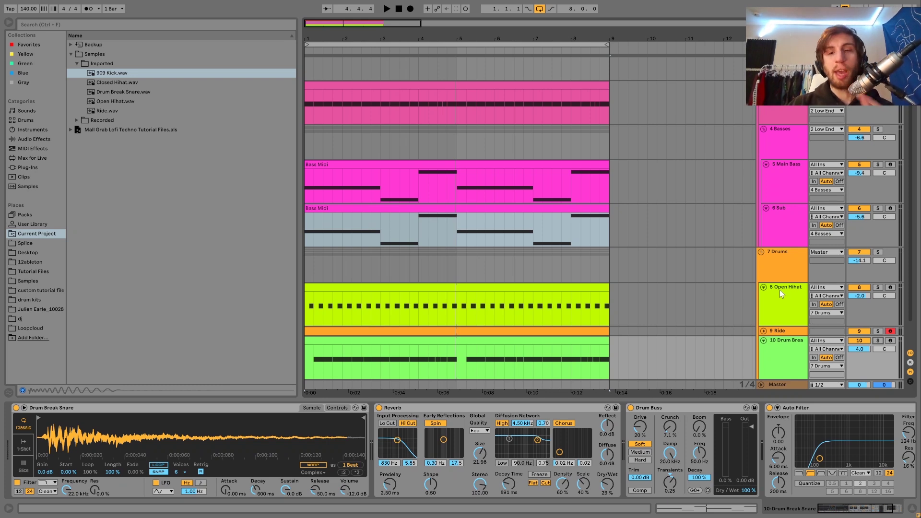
Step: Select the Drum Break track and play the whole arrangement to hear the break in context
left_click(772, 361)
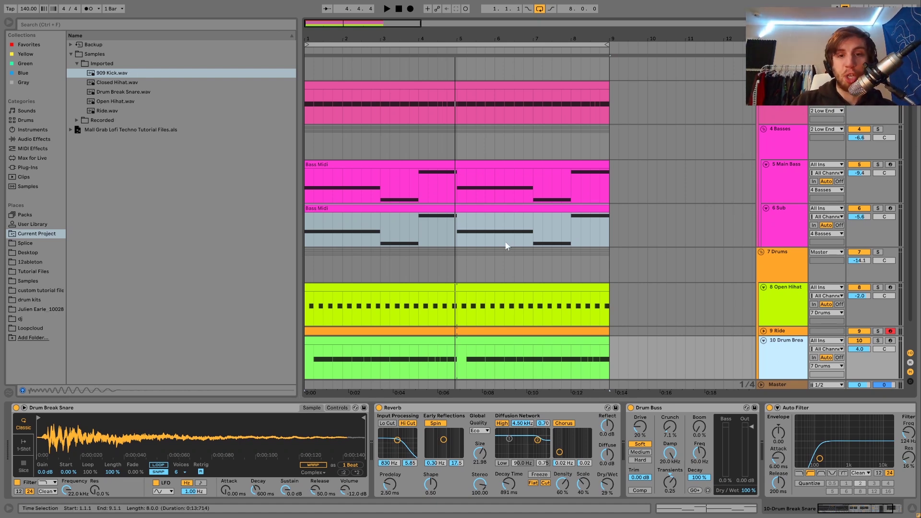
scroll(507, 246, "down", 2)
key("space")
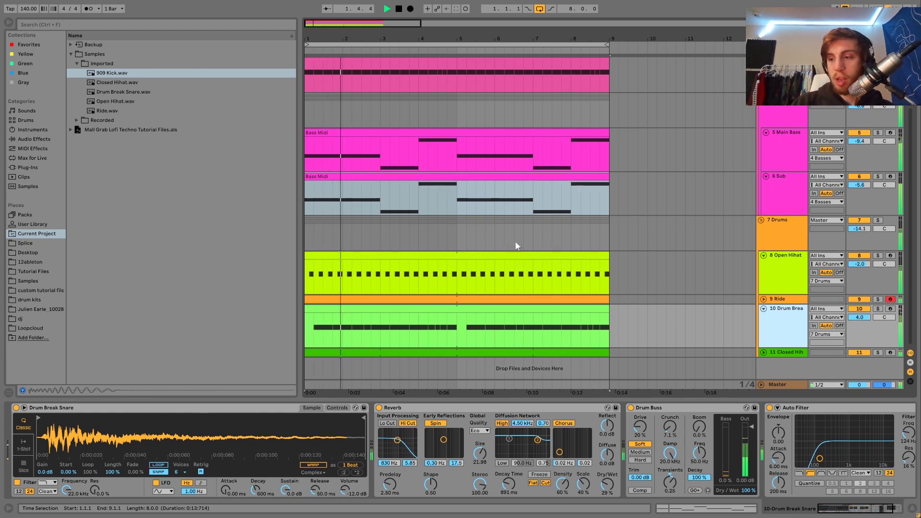
key("space")
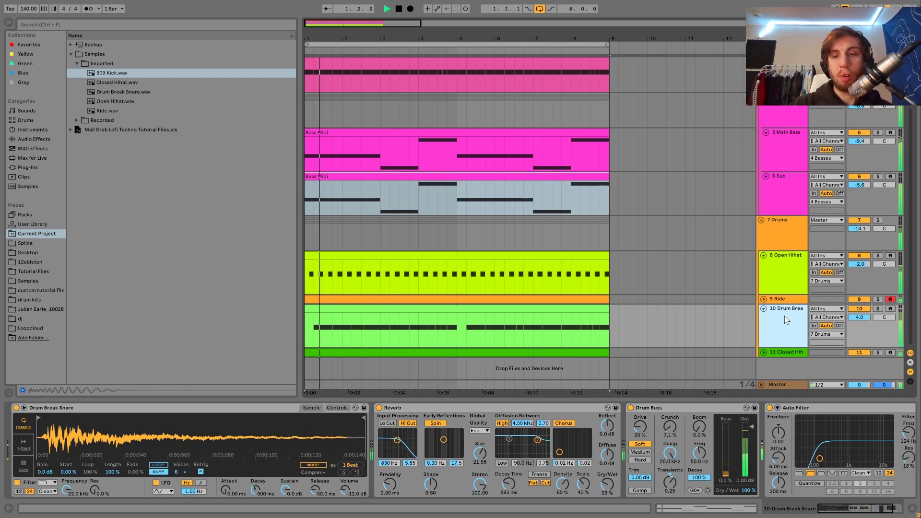
Step: Solo the Drum Break and examine its Reverb, Drum Buss and Auto Filter while listening to it
left_click(877, 309)
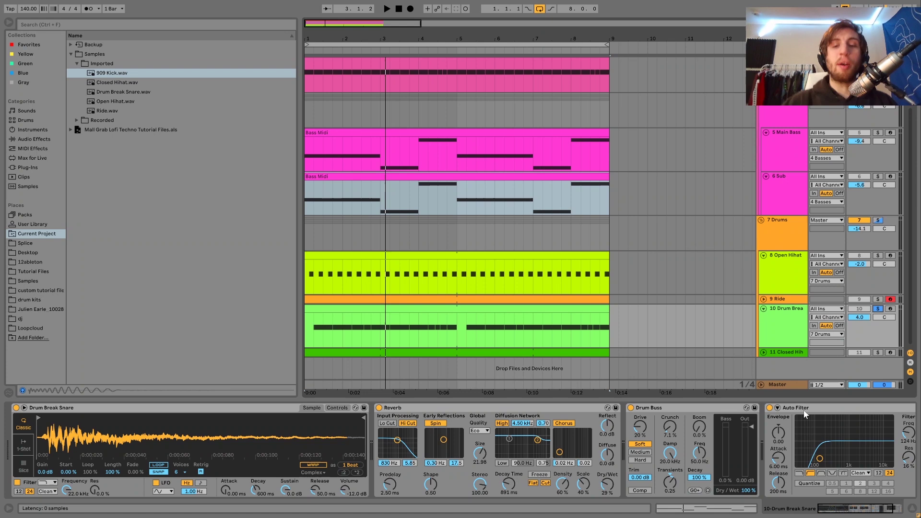
scroll(484, 495, "right", 3)
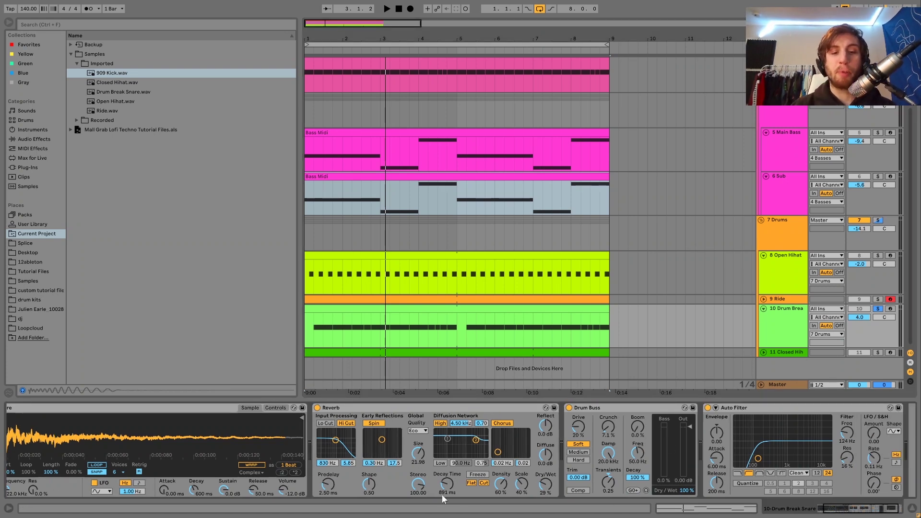
key("space")
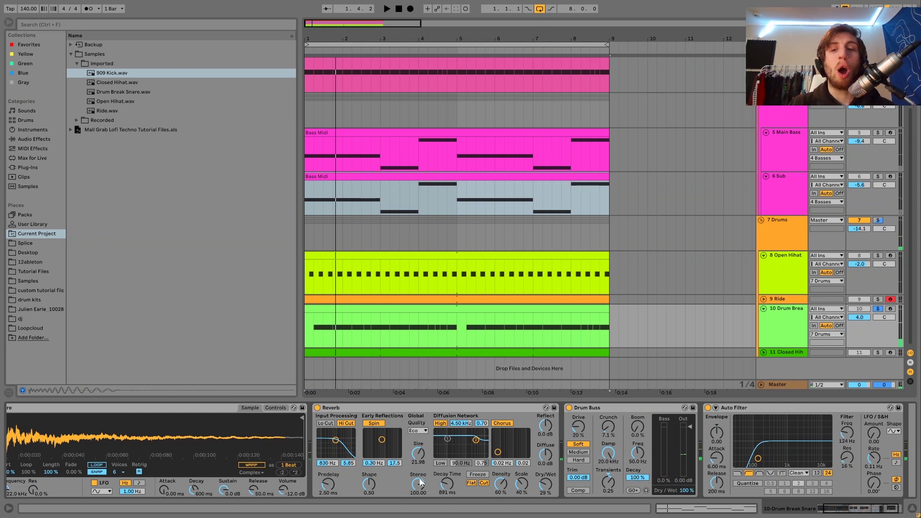
left_click(878, 308)
key("space")
left_click(877, 308)
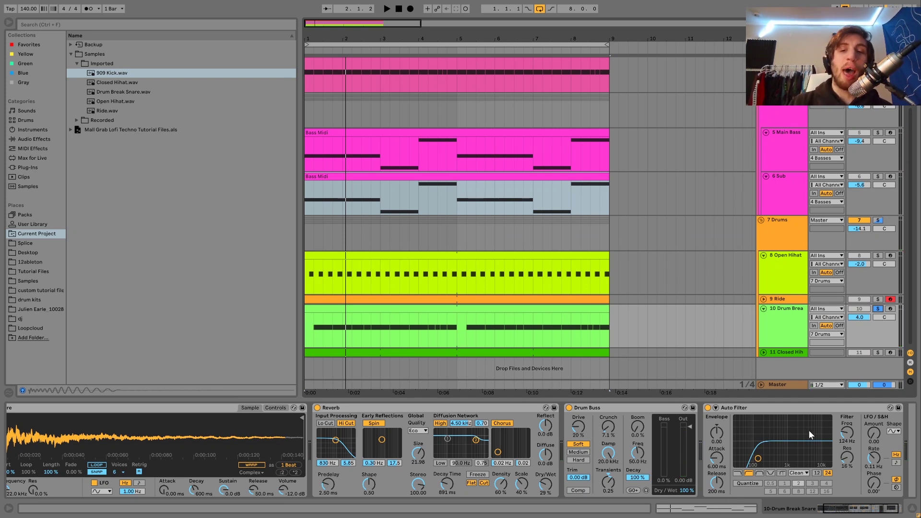
Step: Solo the Closed Hihat track, unfold it with its sampler shown, listen to it, and clear the solo during playback
left_click(878, 353)
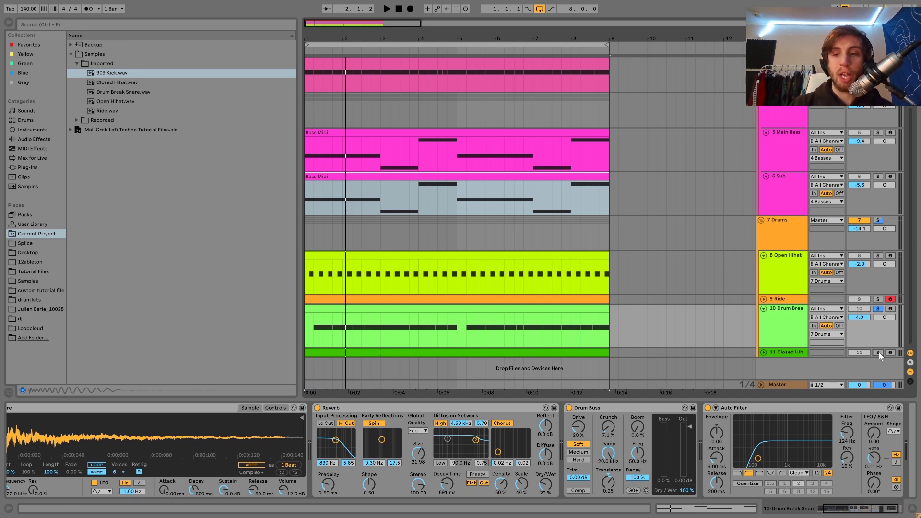
left_click(799, 353)
key("Right")
key("space")
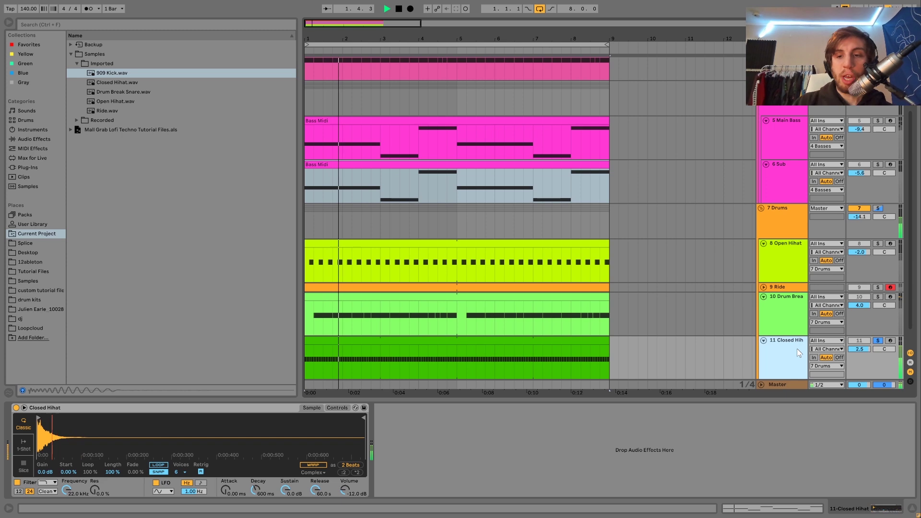
left_click(877, 341)
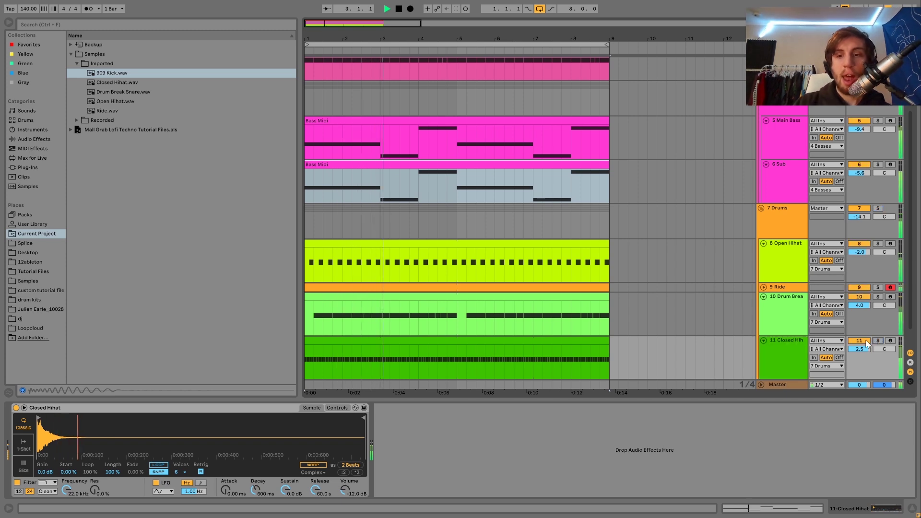
Step: Mute the Closed Hihat, play the arrangement without it, unmute it during playback, and stop
key("space")
left_click(866, 341)
key("space")
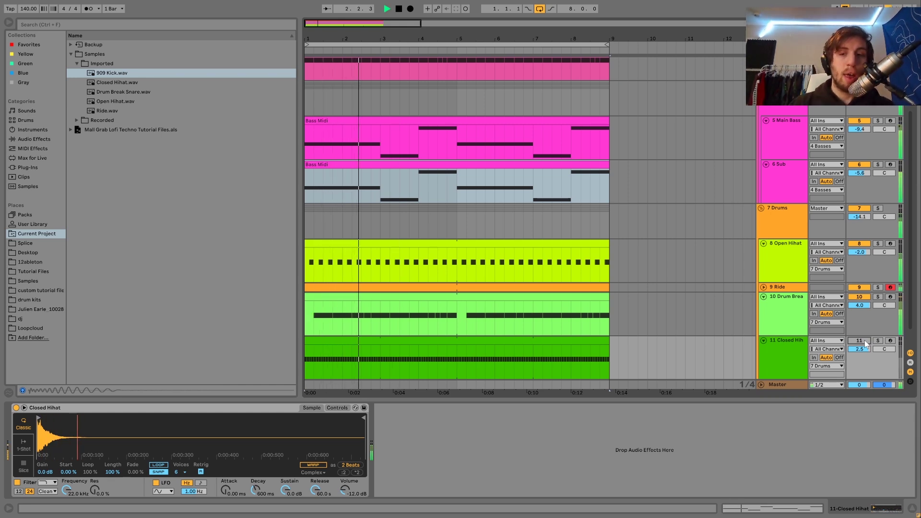
left_click(860, 341)
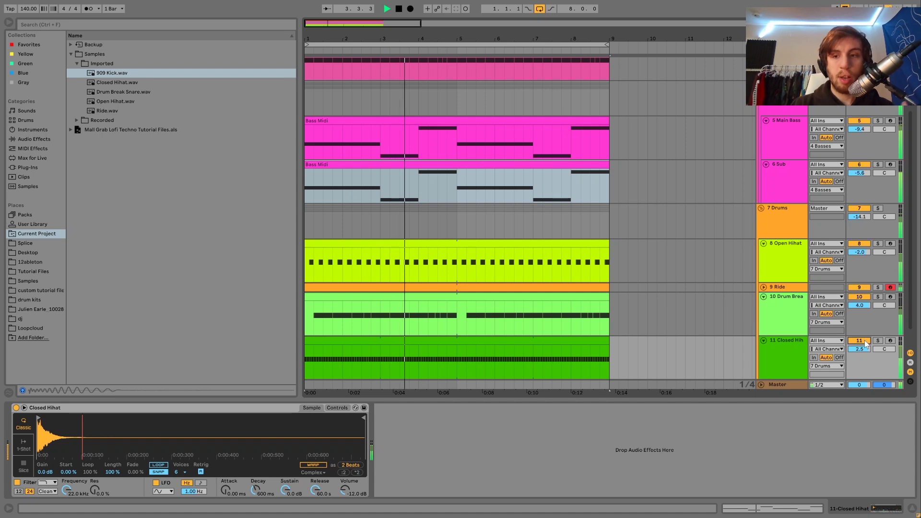
key("space")
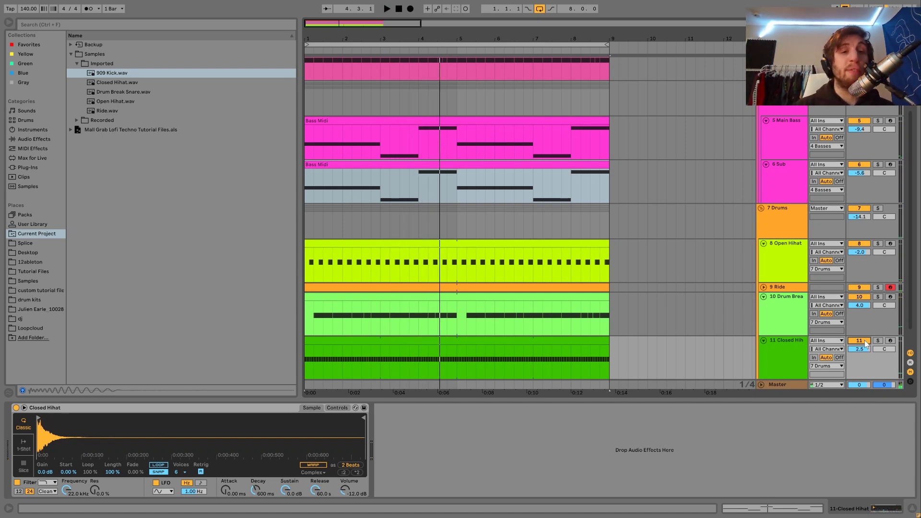
Step: Solo the Drums group and compare its sound with the Drum Buss and Auto Filter bypassed and switched back on
left_click(777, 218)
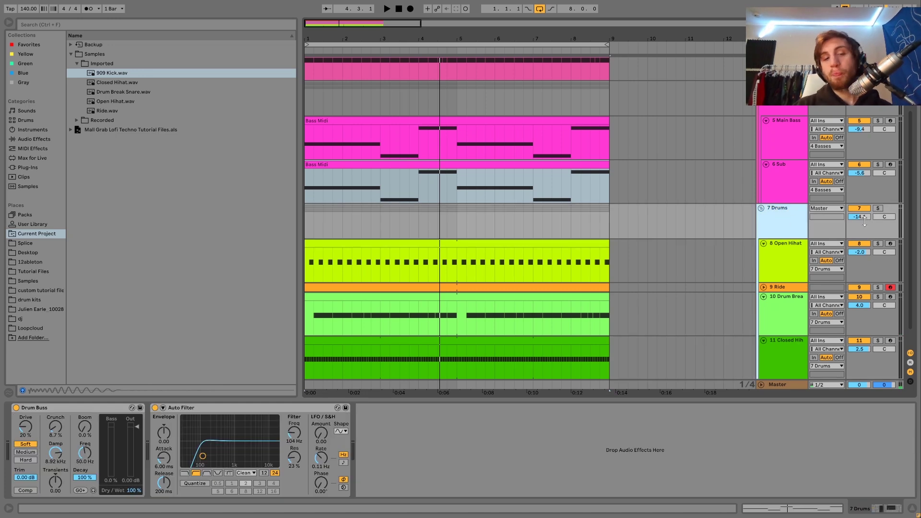
left_click(877, 208)
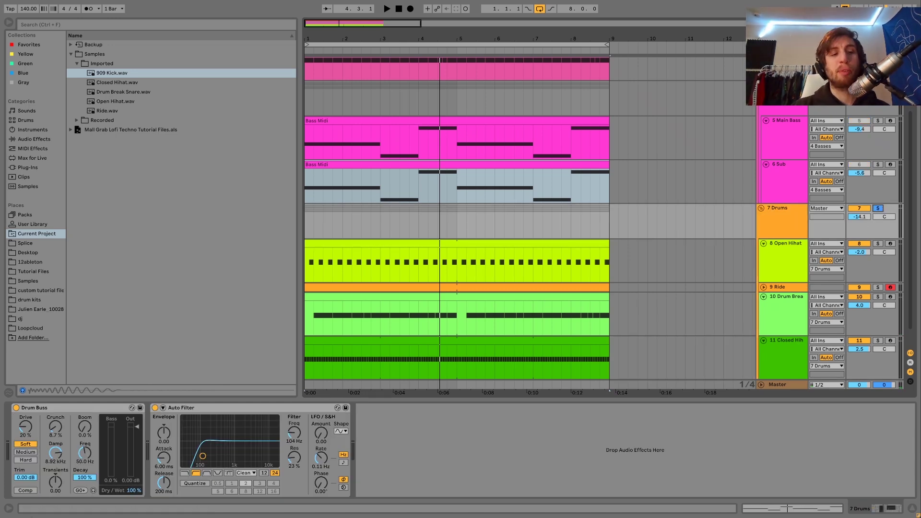
left_click(155, 408)
left_click(17, 408)
key("space")
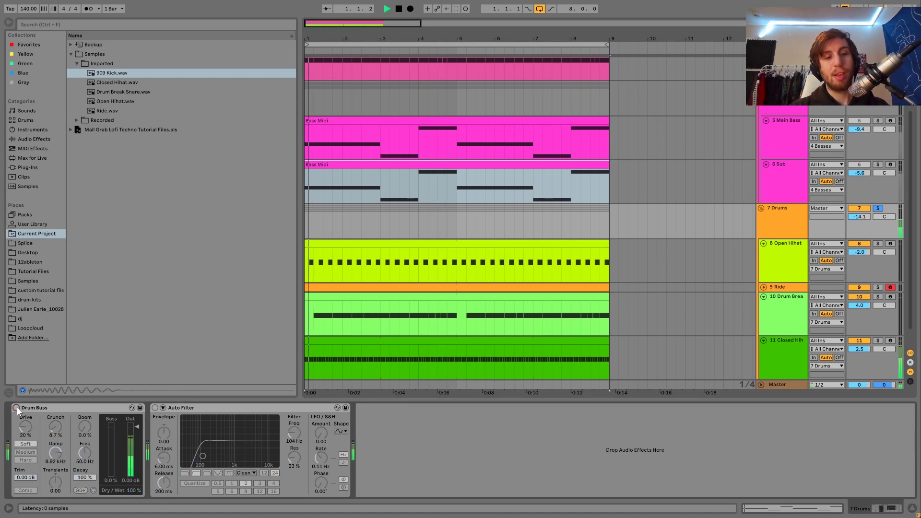
left_click(16, 408)
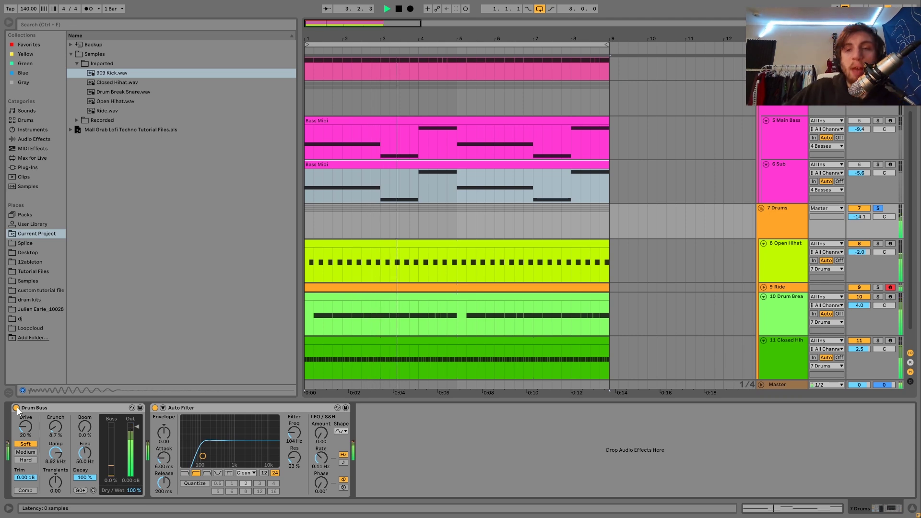
key("space")
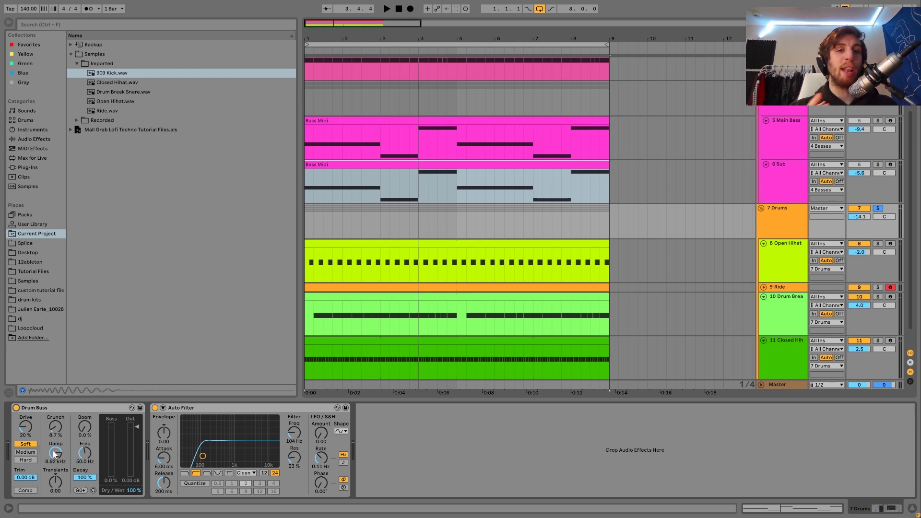
Step: Try the Drums group's Drum Buss Damp at 20.0 kHz during playback and return it to 8.92 kHz
key("space")
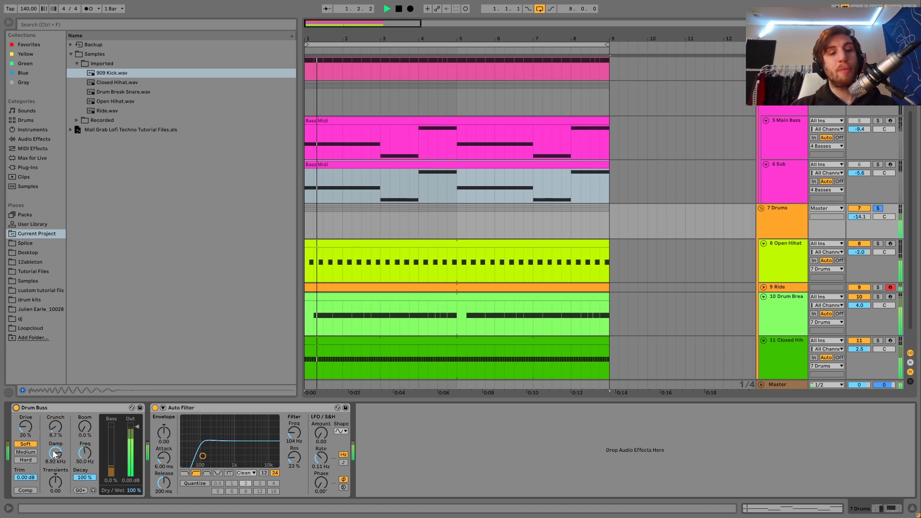
key("space")
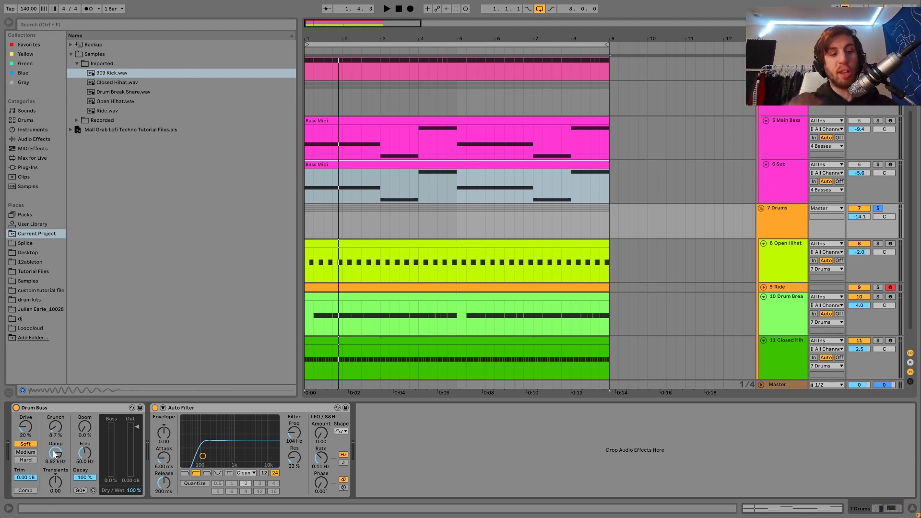
key("space")
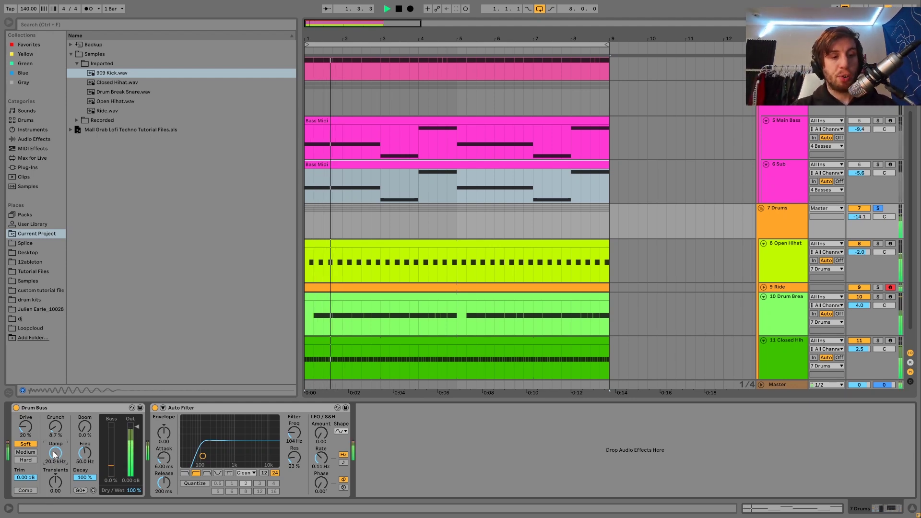
key("space")
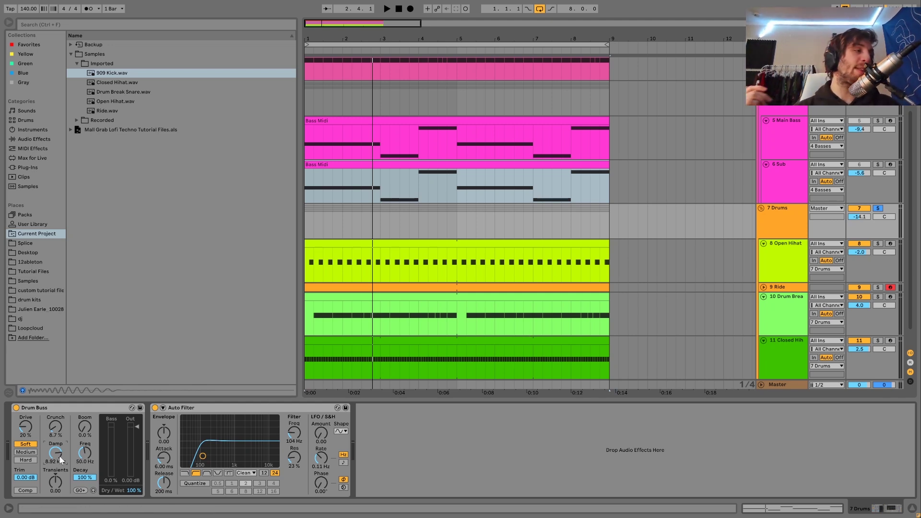
Step: Try a low-pass at about 3.37 kHz in the Drums group's Auto Filter while playing, and undo the filter changes
left_click(184, 474)
key("space")
left_click_drag(203, 456, 249, 460)
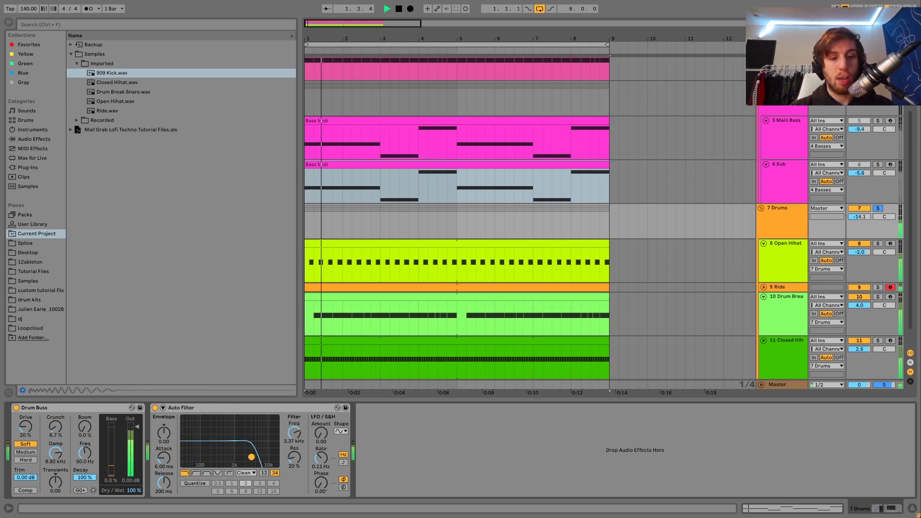
key("ctrl+z")
key("ctrl+z")
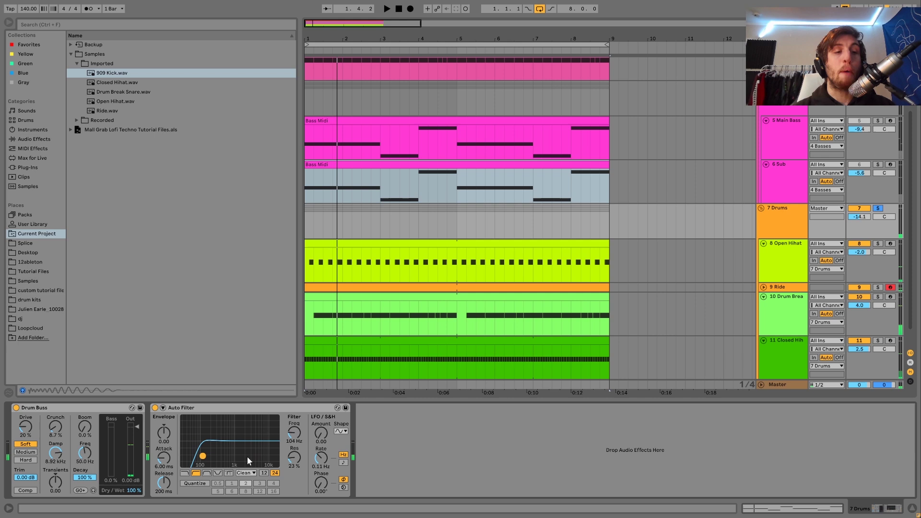
Step: Play the soloed Drums group, clear its solo to hear the full arrangement, and stop playback
key("space")
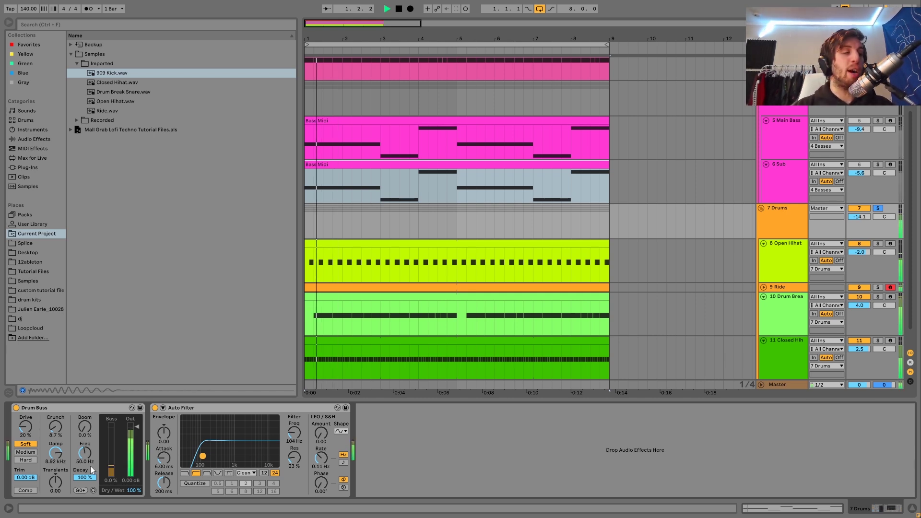
key("space")
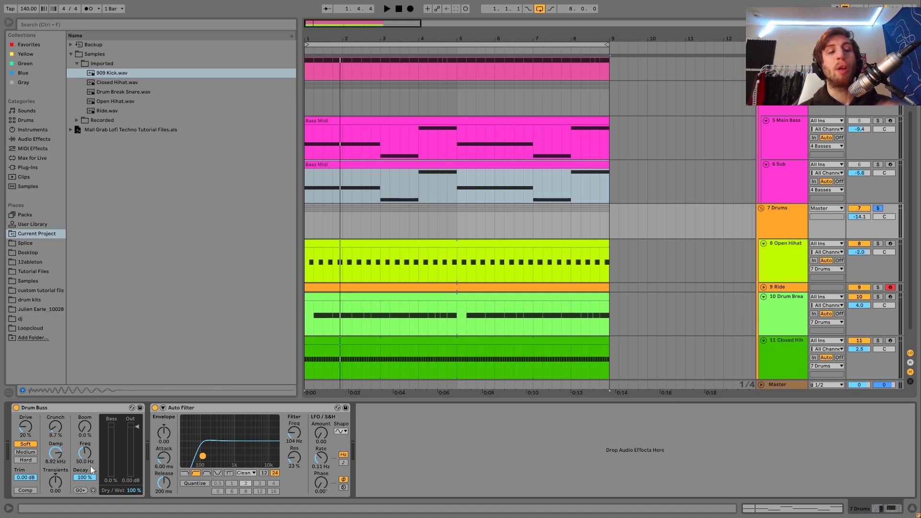
key("space")
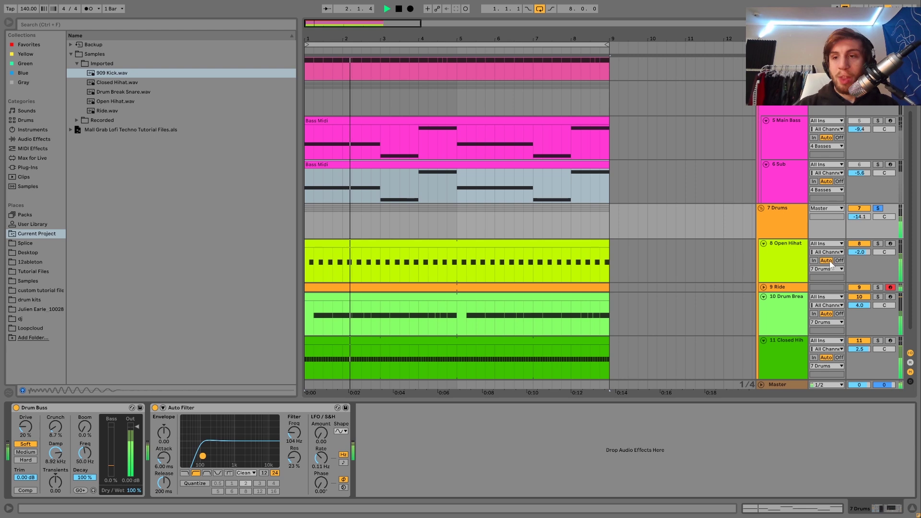
left_click(880, 208)
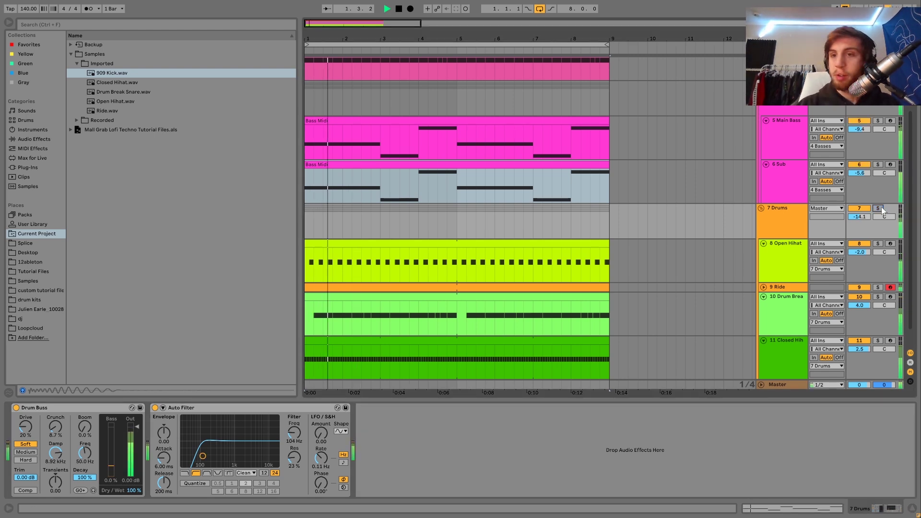
scroll(882, 207, "up", 4)
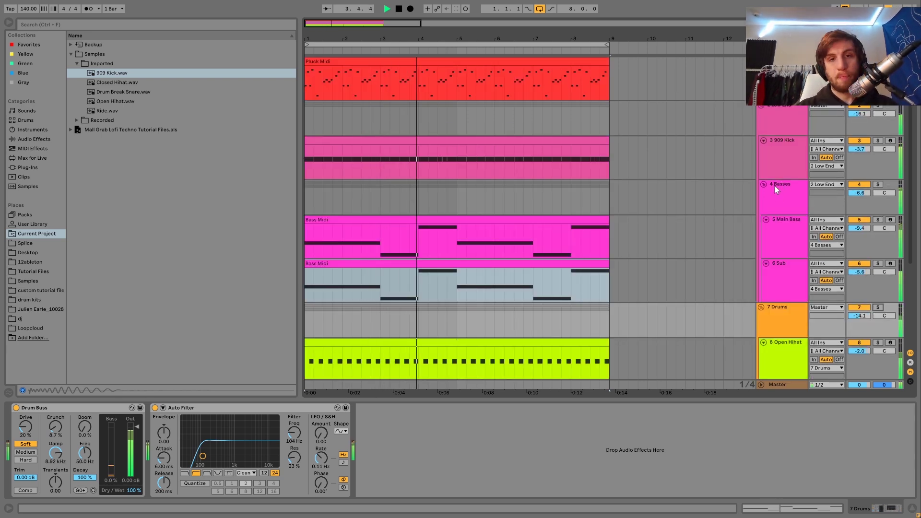
key("space")
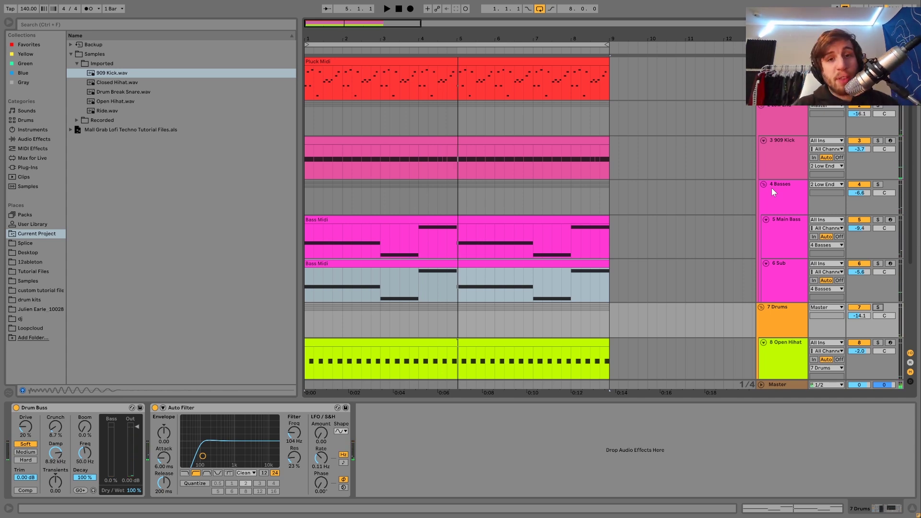
scroll(772, 188, "down", 5)
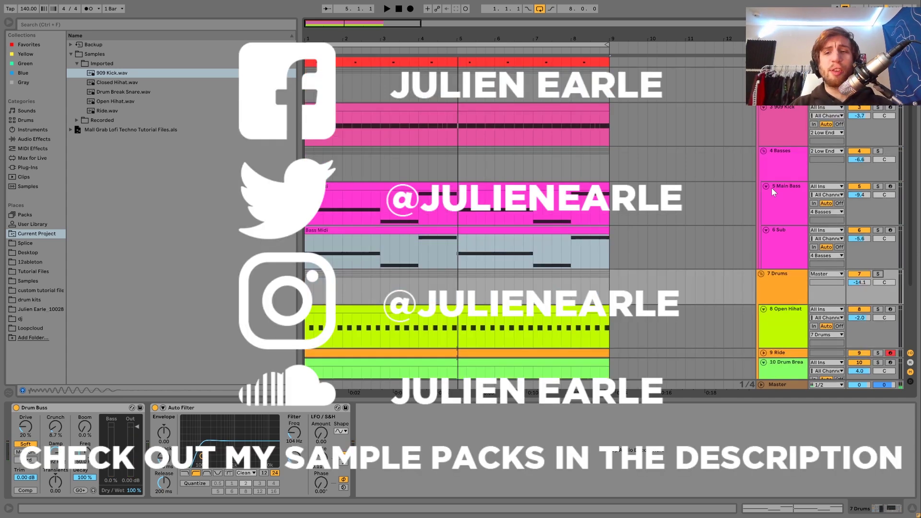